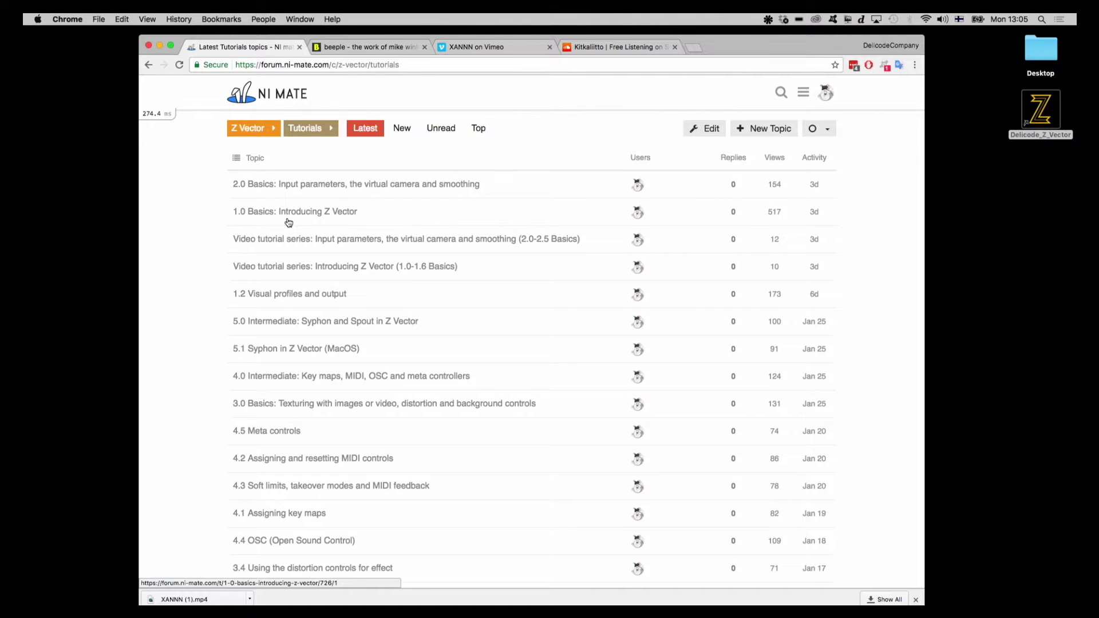
# Minimize the browser, switch to Z Vector and show the visual output in a separate window.
pyautogui.click(160, 46)
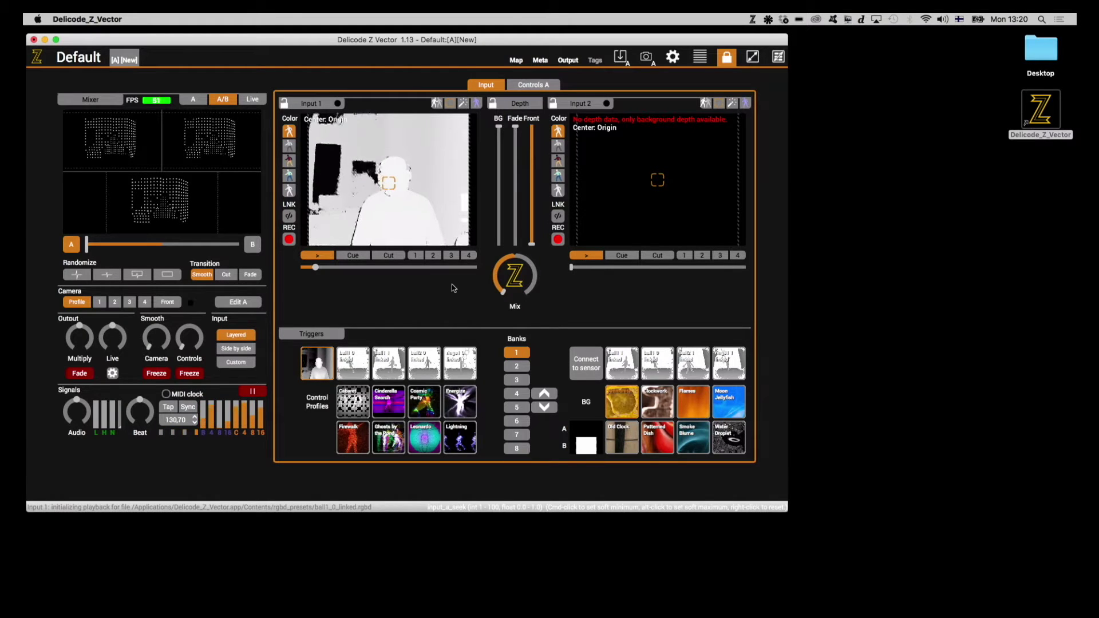
pyautogui.click(567, 61)
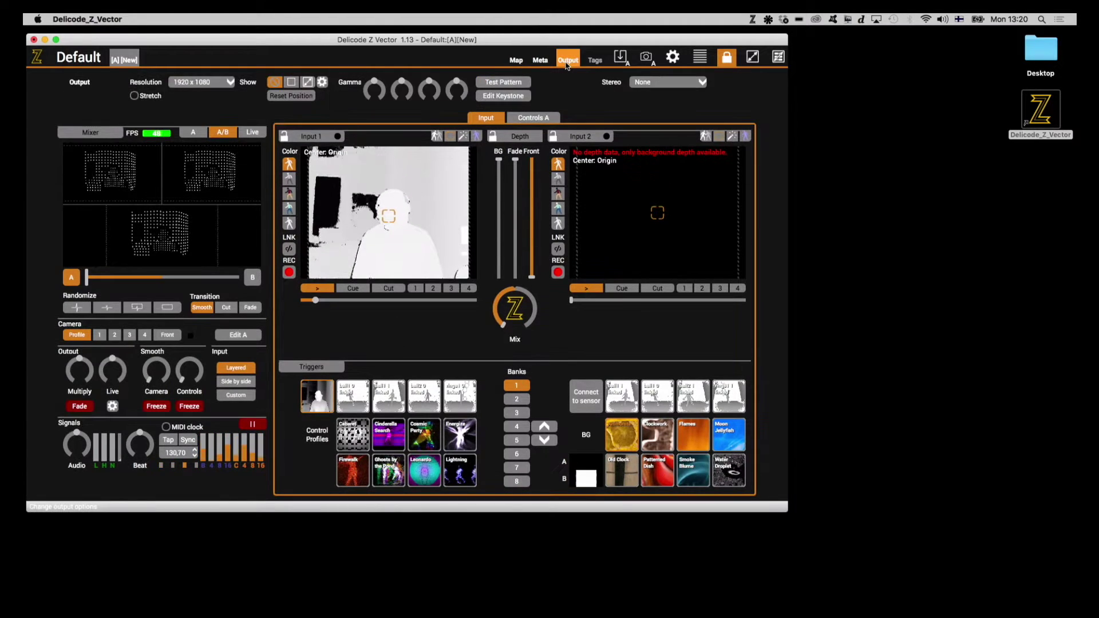
pyautogui.click(292, 84)
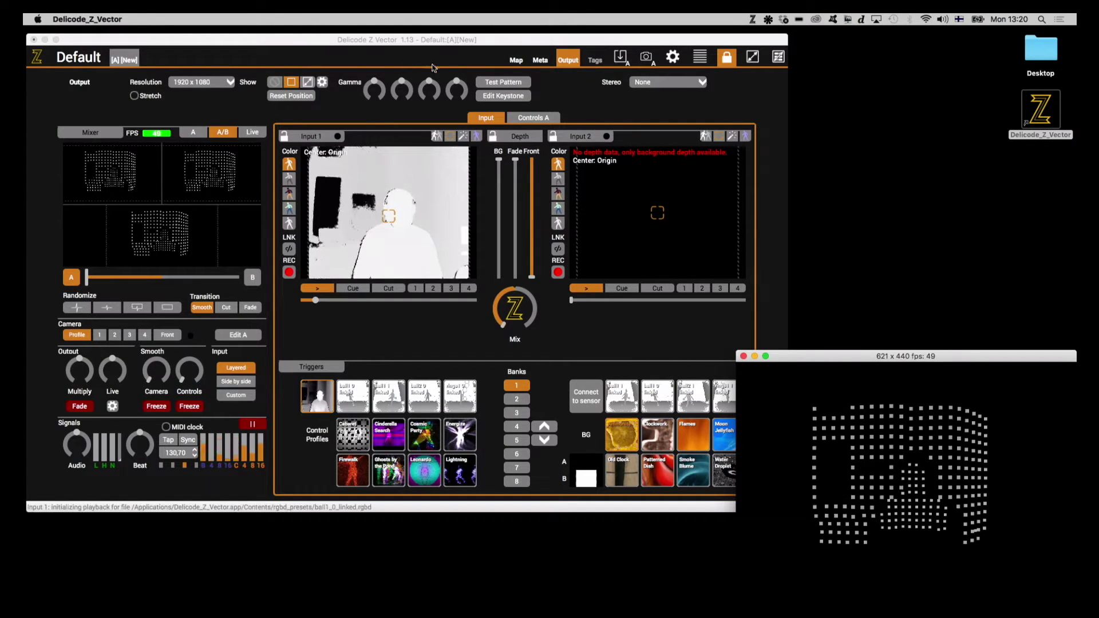
pyautogui.click(564, 57)
# Raise the Geometry Count of profile A to about 45 and render the geometry as a surface.
pyautogui.click(537, 87)
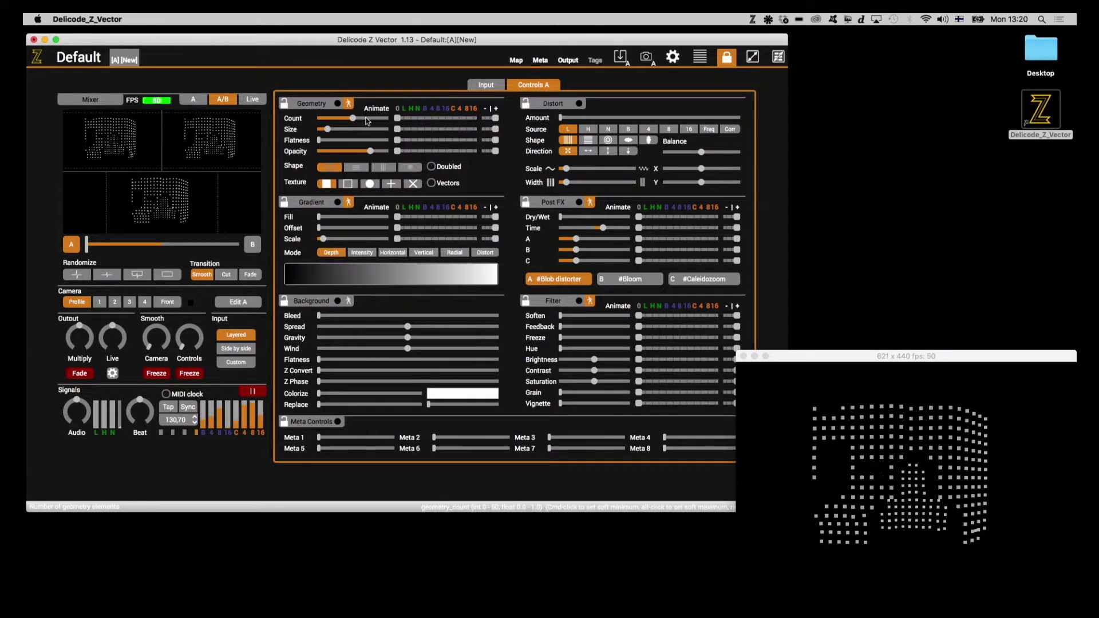
pyautogui.moveTo(359, 119); pyautogui.dragTo(381, 118)
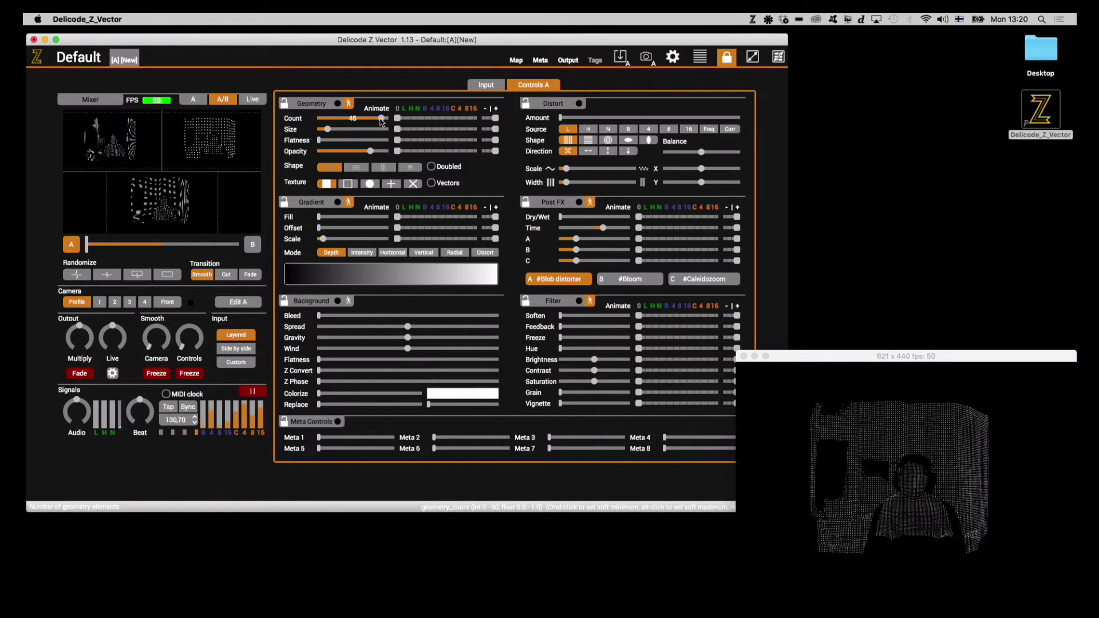
pyautogui.click(413, 169)
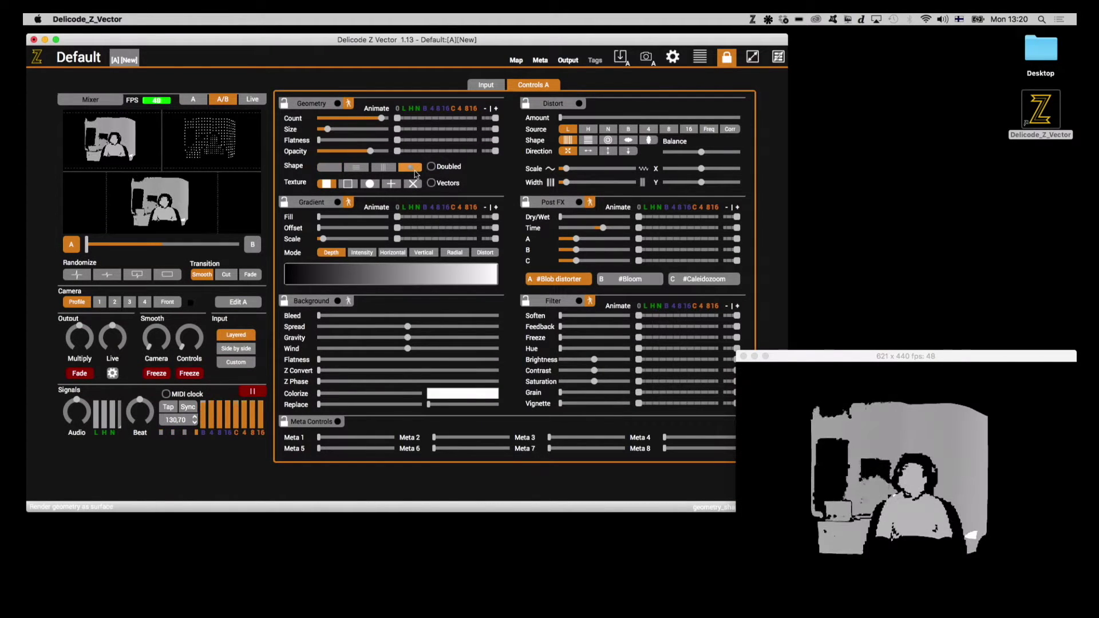
# Play the ball1_0_linked recording in Input 1 and isolate the performer with the autofilter and a reduced BG depth.
pyautogui.click(486, 85)
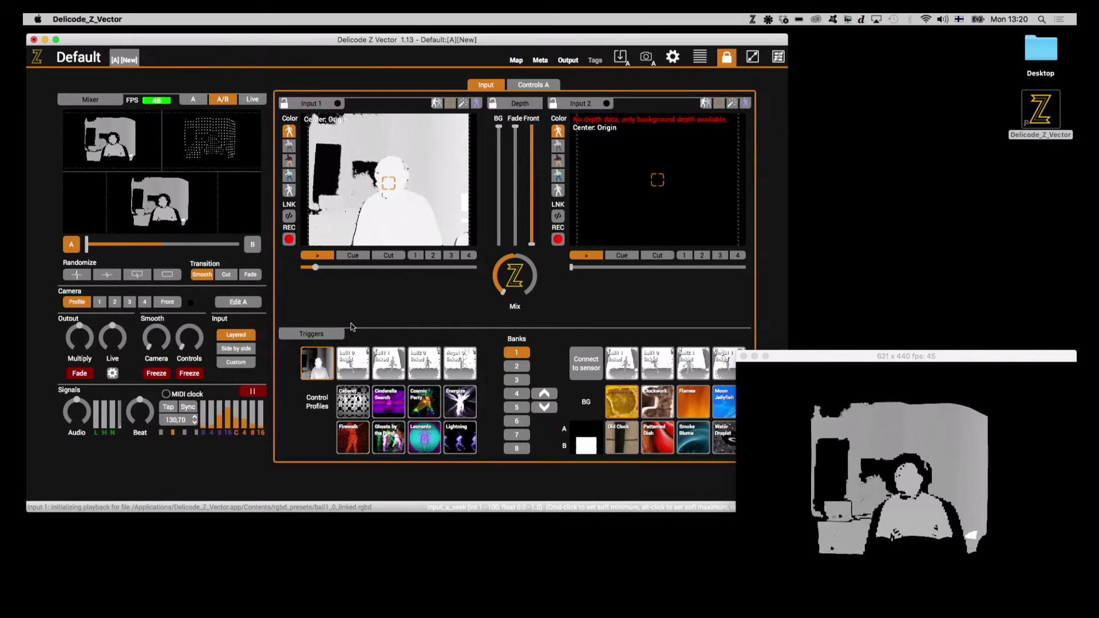
pyautogui.click(353, 372)
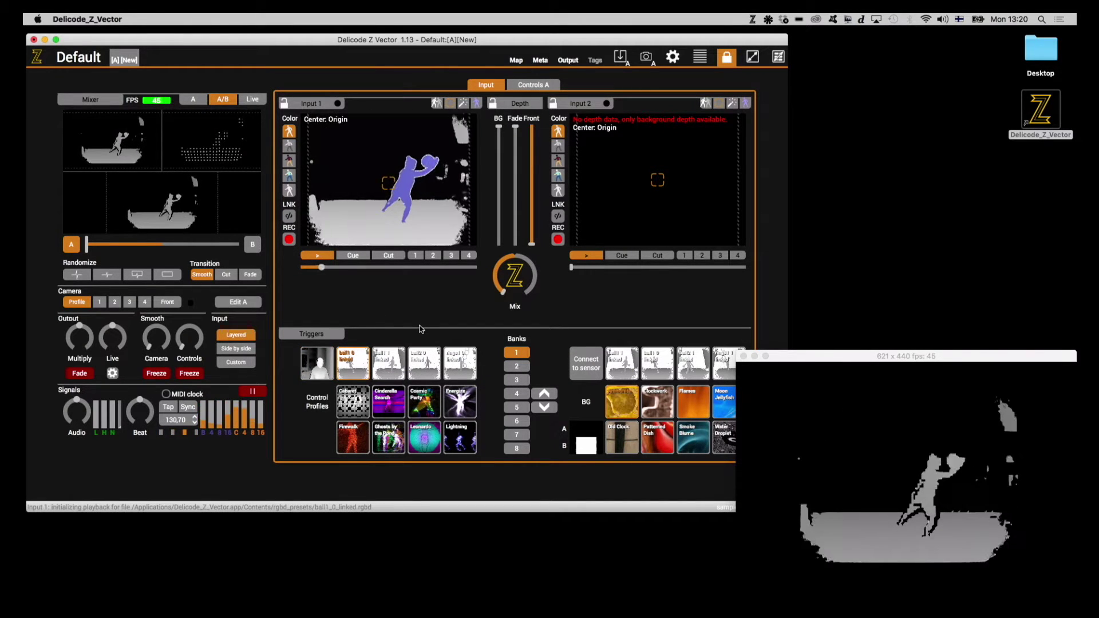
pyautogui.click(477, 103)
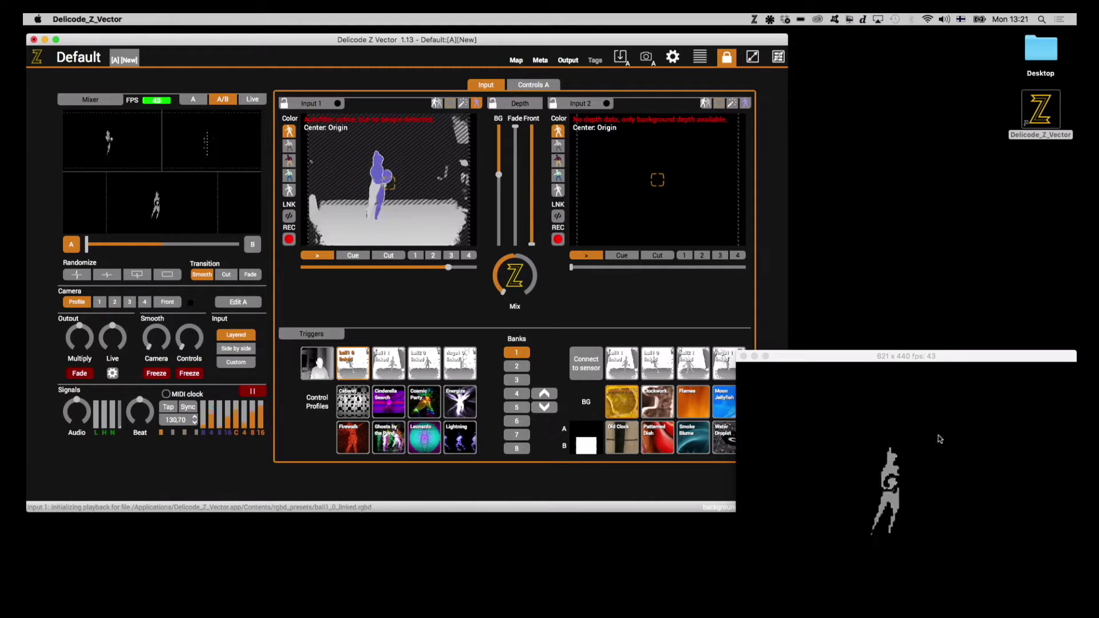
# Clear background image A to white and replace it with the smoke preset background.
pyautogui.rightClick(591, 431)
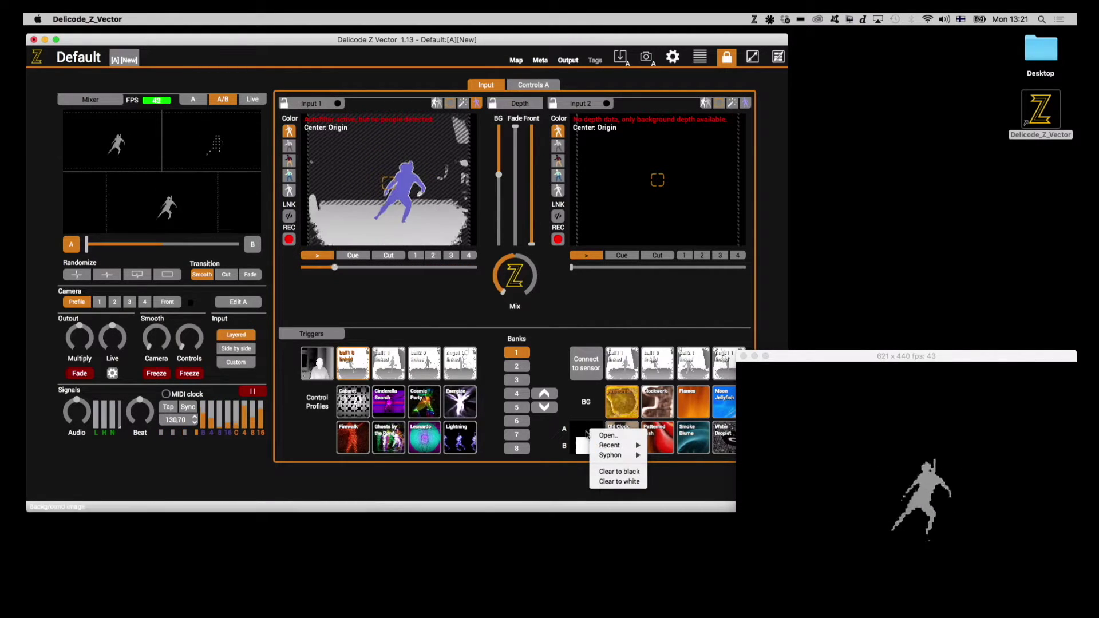
pyautogui.click(618, 482)
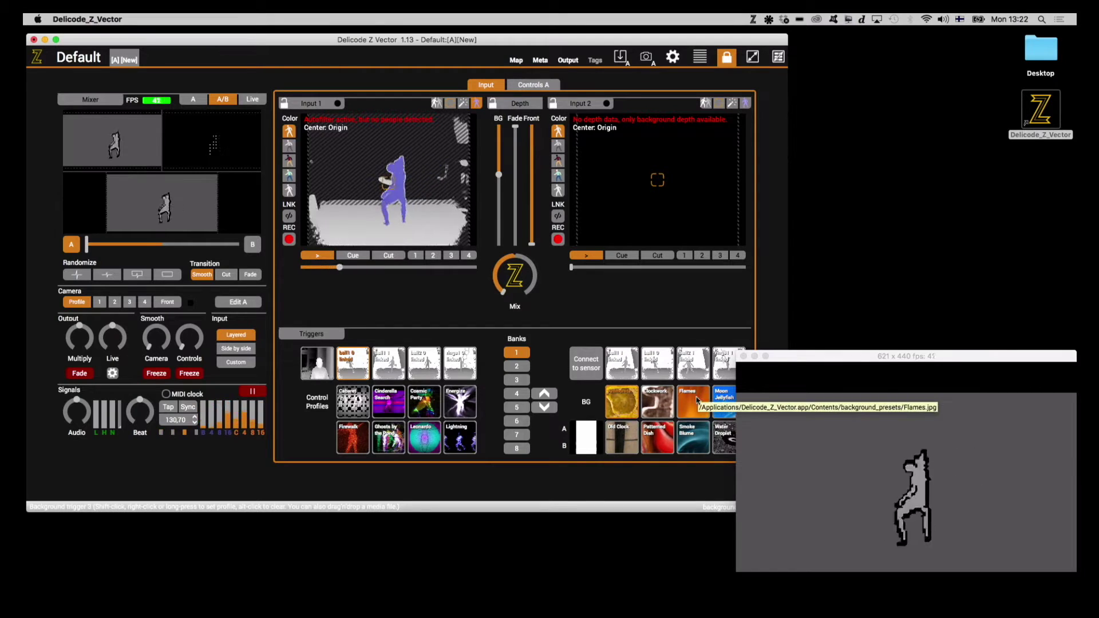
pyautogui.click(700, 438)
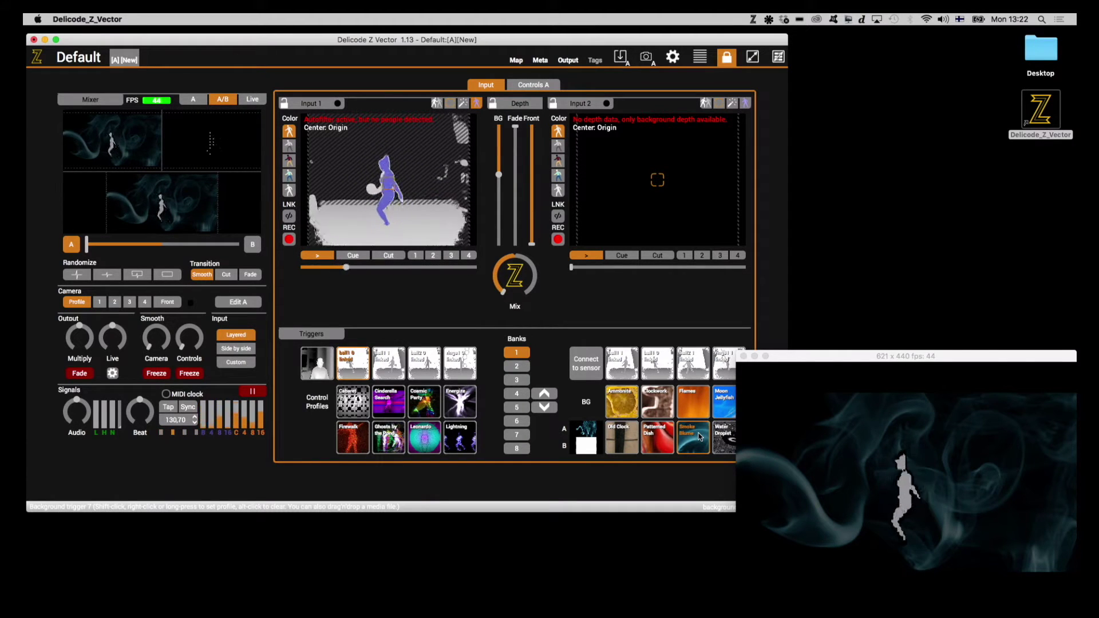
# Switch to Chrome and browse the free VJ loops on the Beeple site.
pyautogui.moveTo(997, 598)
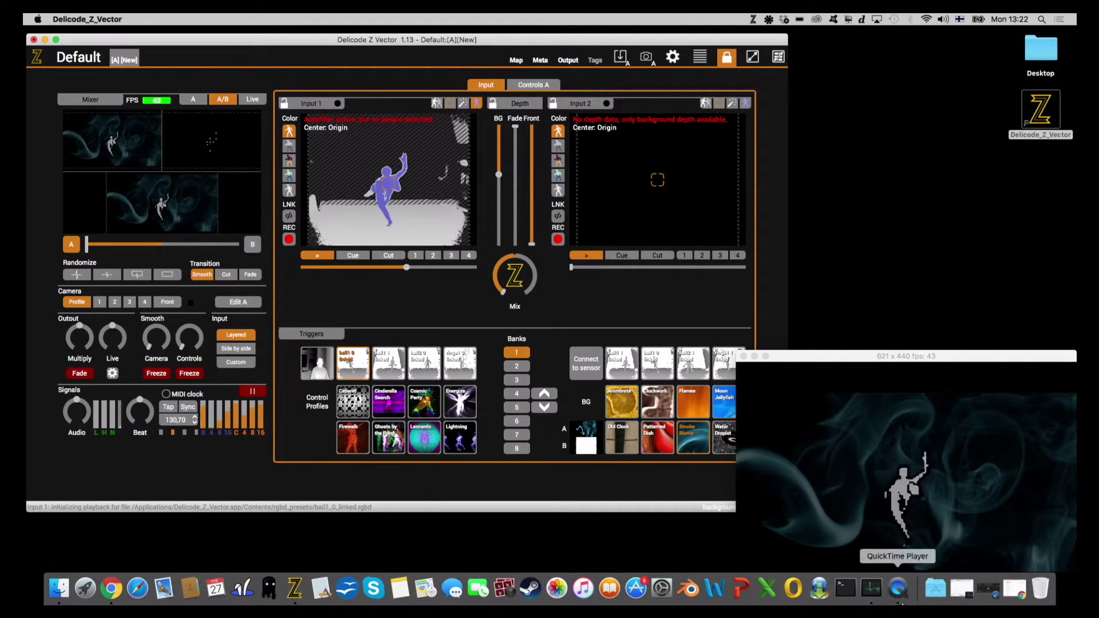
pyautogui.click(1012, 598)
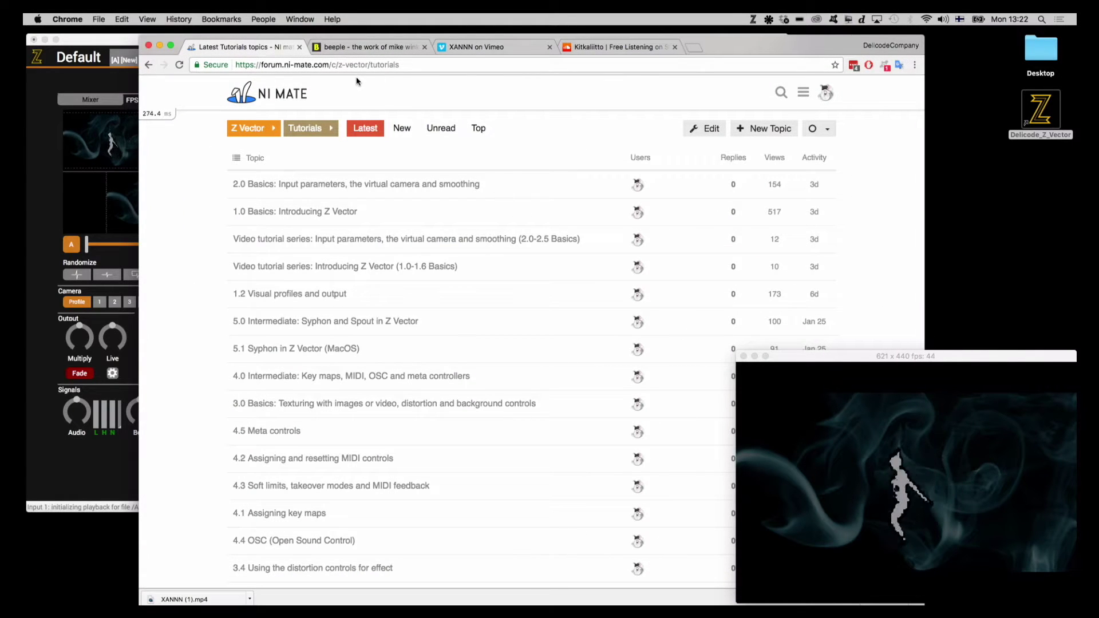
pyautogui.click(361, 48)
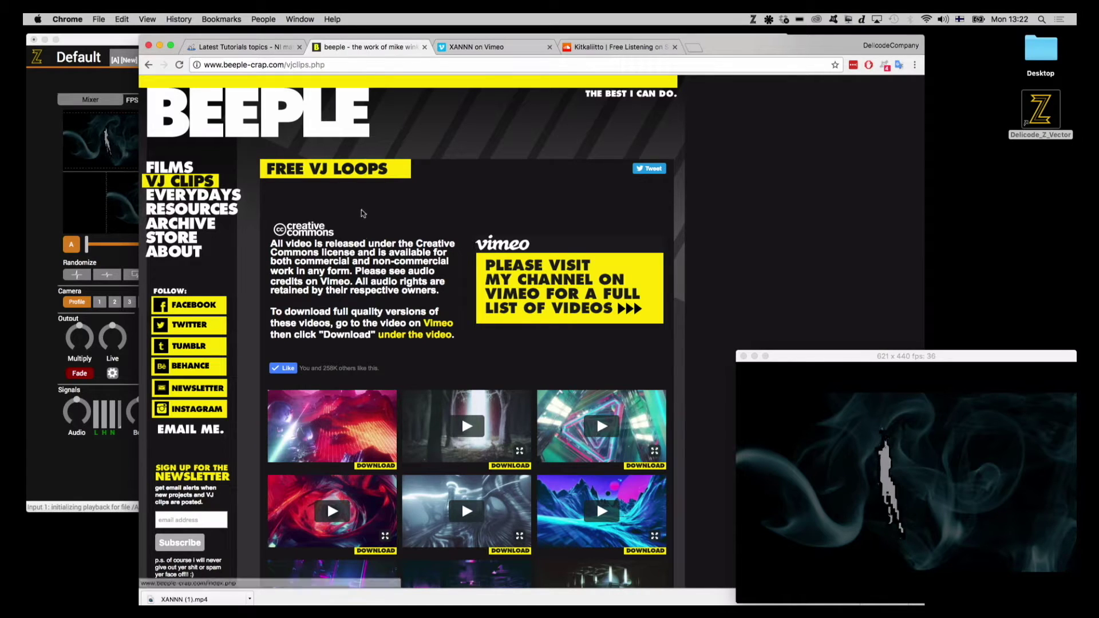
pyautogui.scroll(-5, 398, 365)
pyautogui.scroll(3, 390, 349)
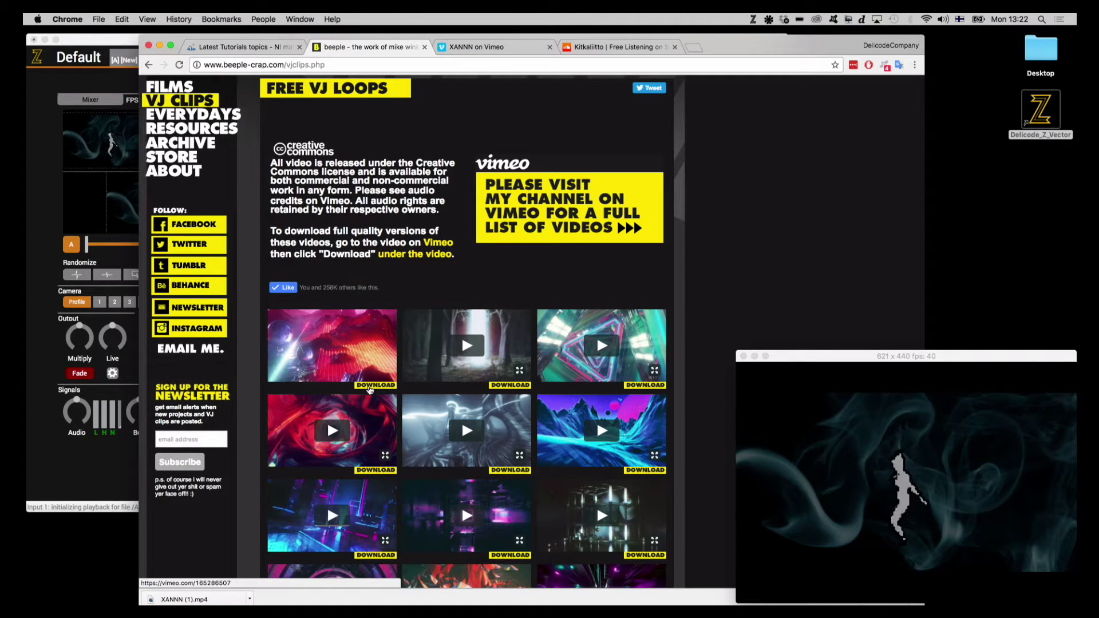
# Open the XANNN loop on Vimeo and download its HD 1080p version.
pyautogui.click(369, 388)
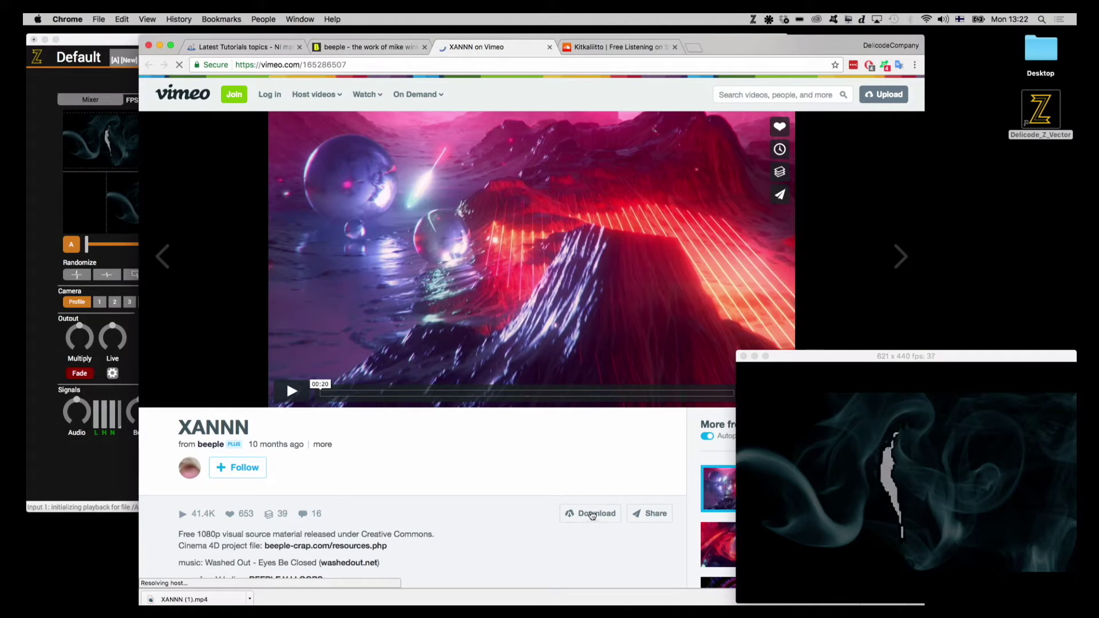
pyautogui.click(592, 515)
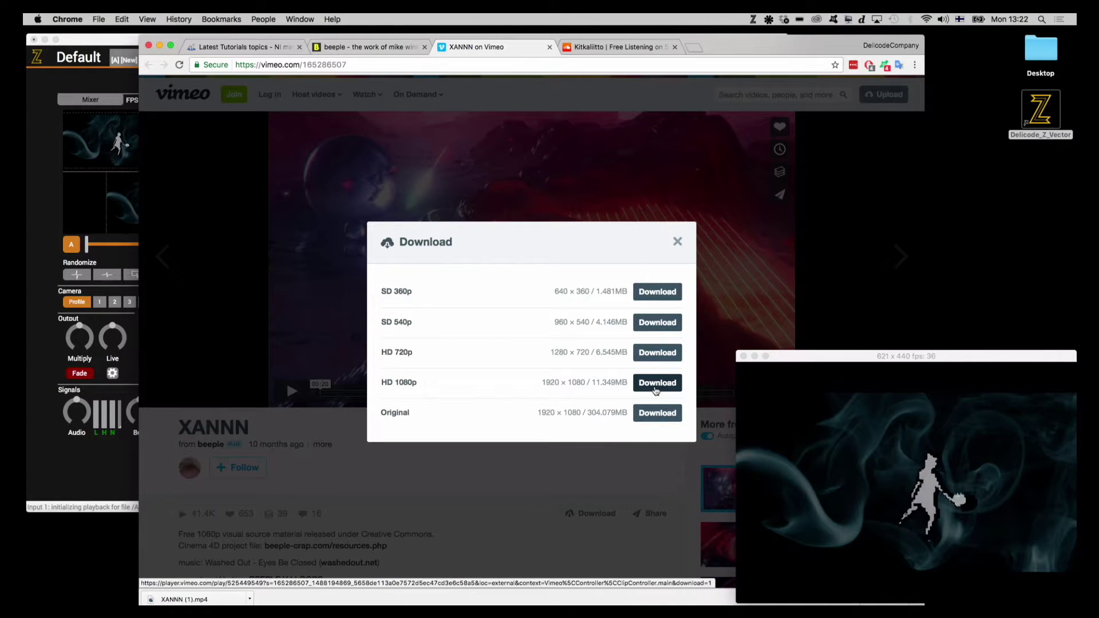
pyautogui.click(656, 382)
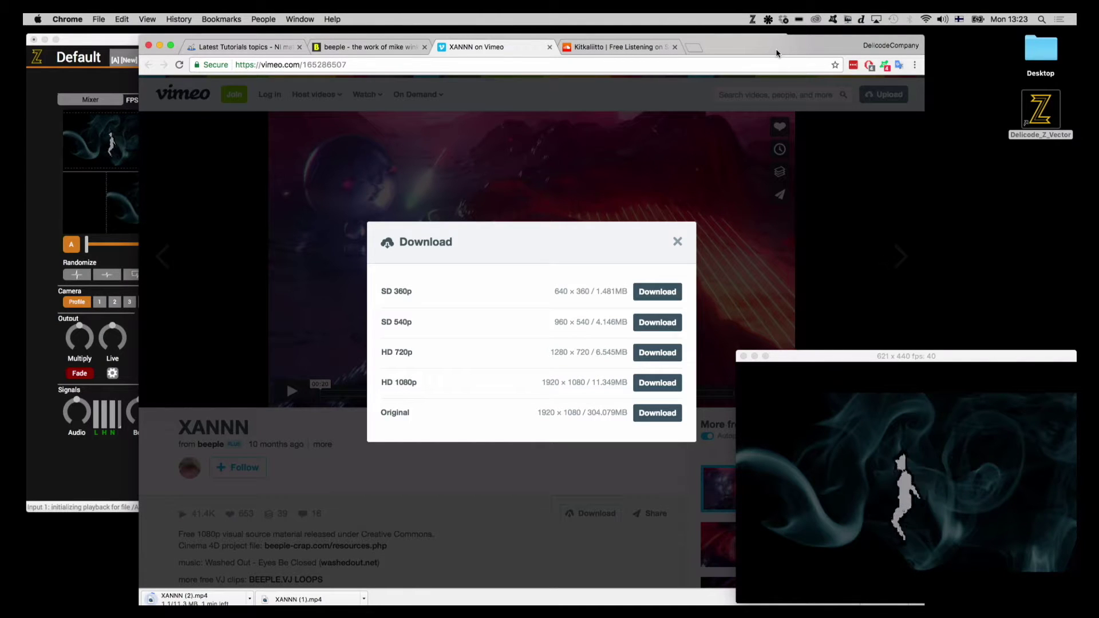
# Reposition the browser and output windows and reveal XANNN.mp4 in Finder from the full list of browser downloads.
pyautogui.moveTo(777, 53); pyautogui.dragTo(693, 51)
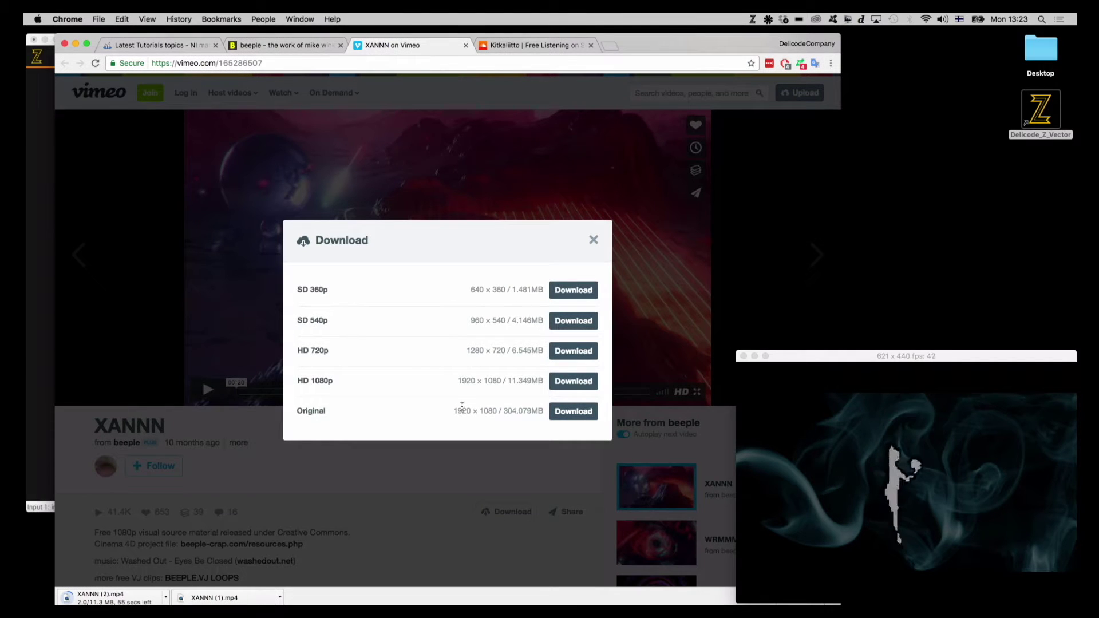
pyautogui.moveTo(826, 359); pyautogui.dragTo(748, 287)
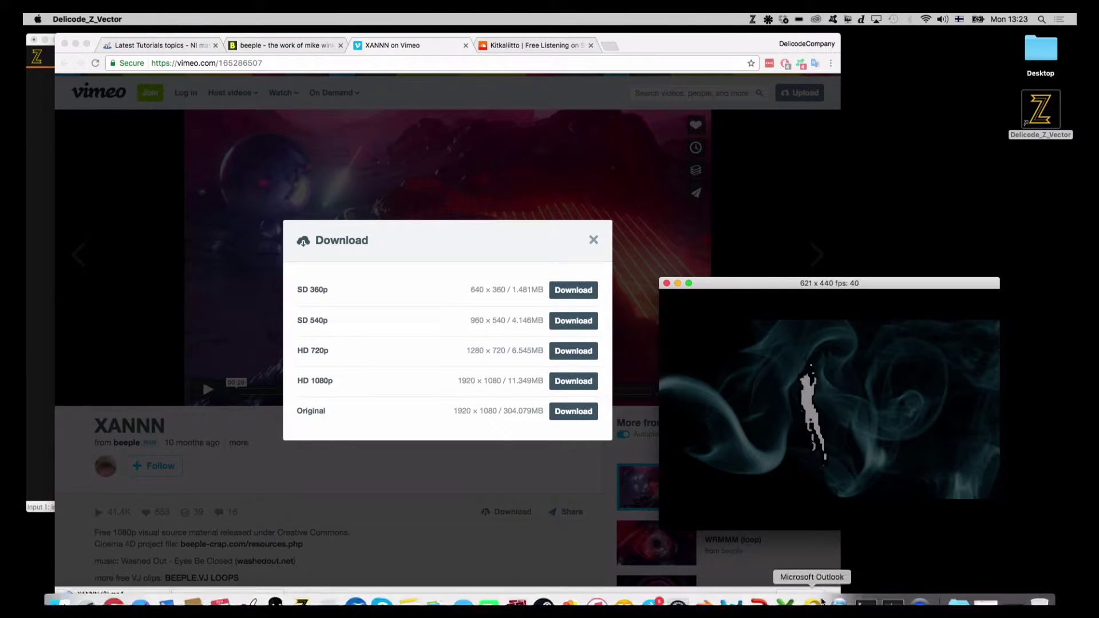
pyautogui.click(801, 599)
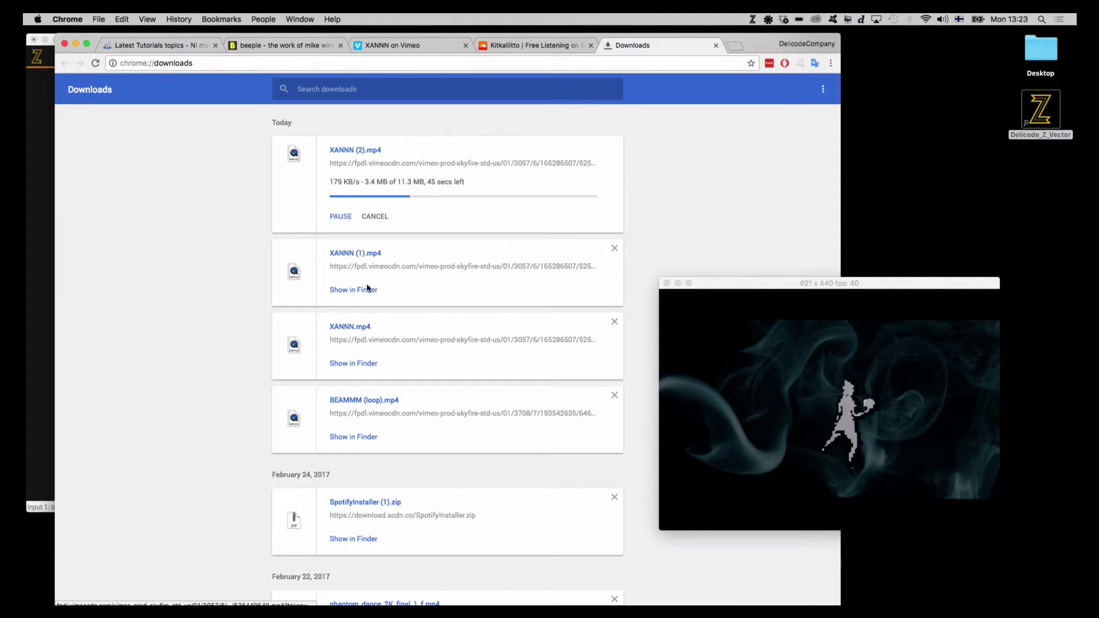
pyautogui.click(359, 369)
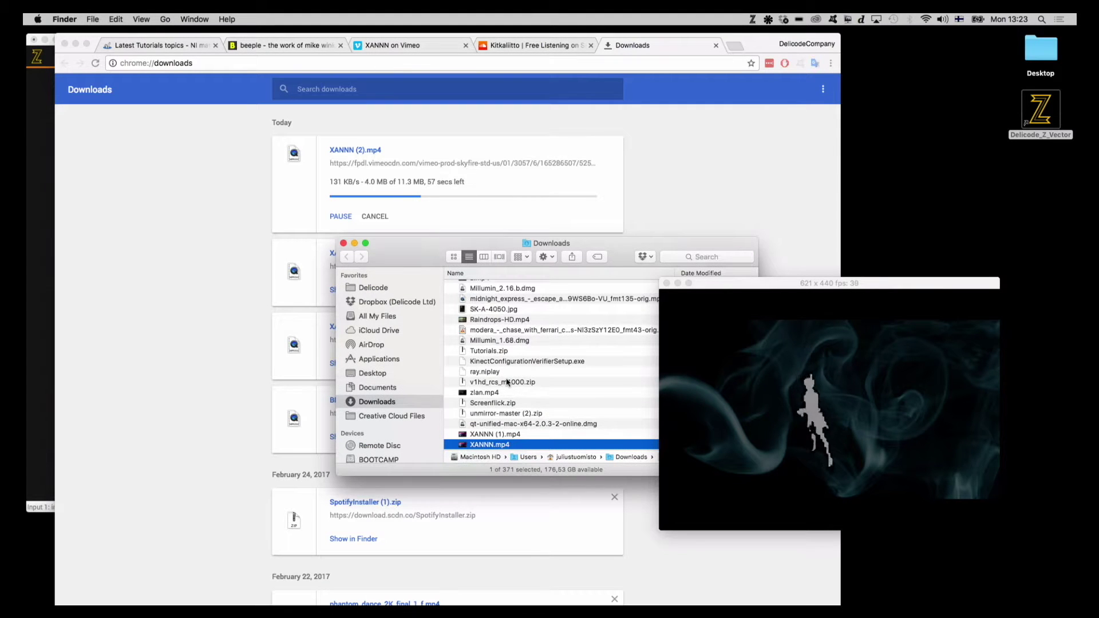
# Switch Z Vector to trigger bank 8 and assign XANNN.mp4 from Downloads to its first BG trigger slot.
pyautogui.press('super+Tab')
pyautogui.click(532, 308)
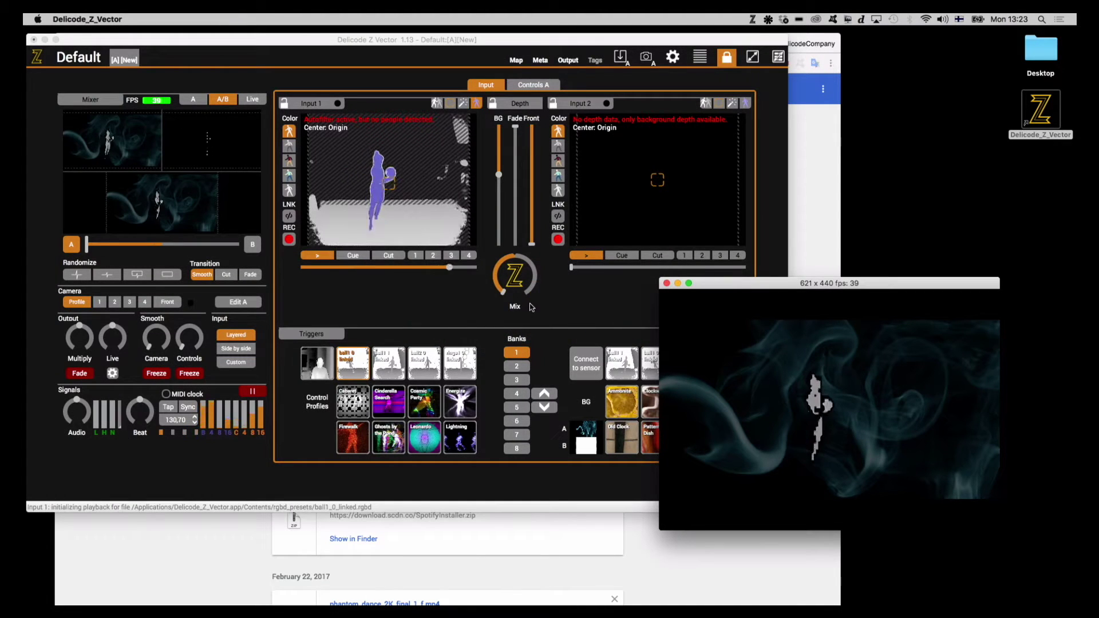
pyautogui.click(516, 449)
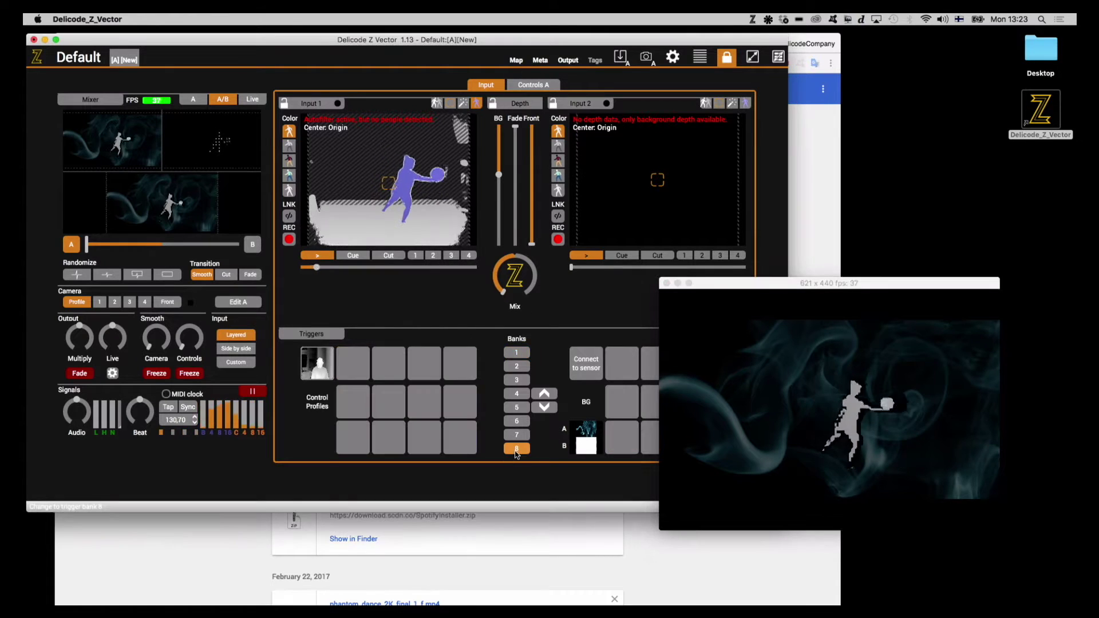
pyautogui.press('super+Tab')
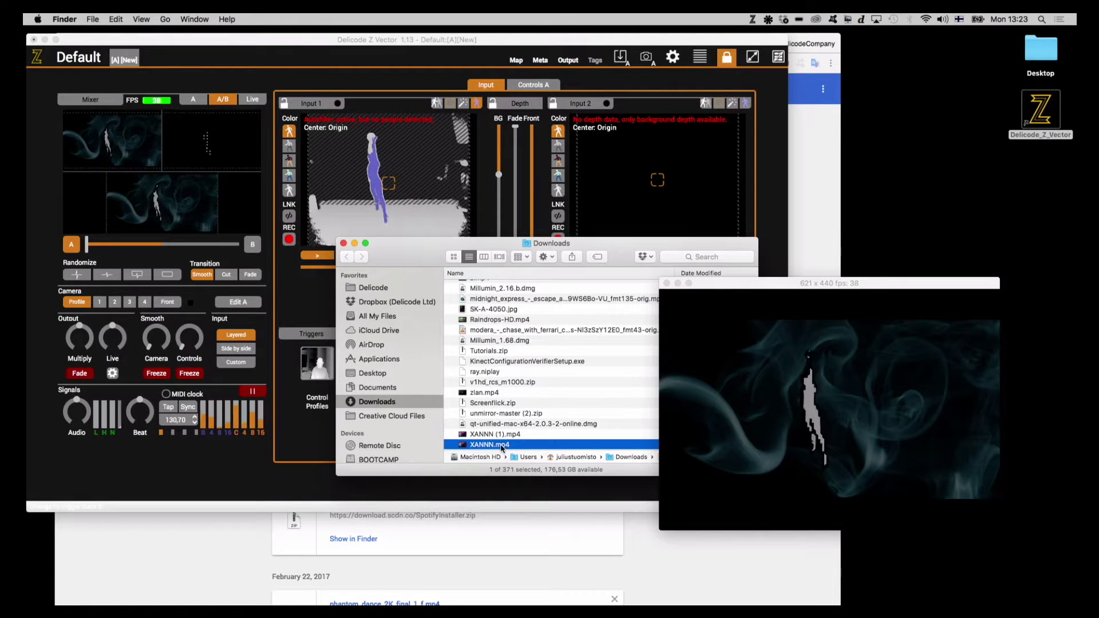
pyautogui.moveTo(502, 448); pyautogui.dragTo(623, 404)
pyautogui.press('super+Tab')
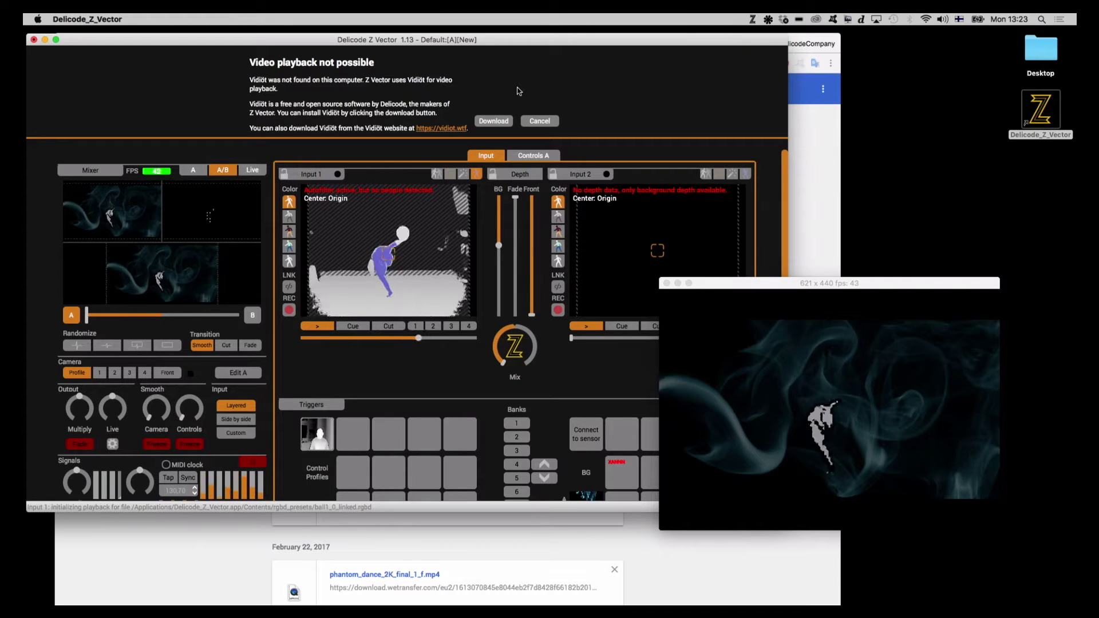
# Download the Vidiöt video player, install it into Applications and close the Finder windows.
pyautogui.click(496, 123)
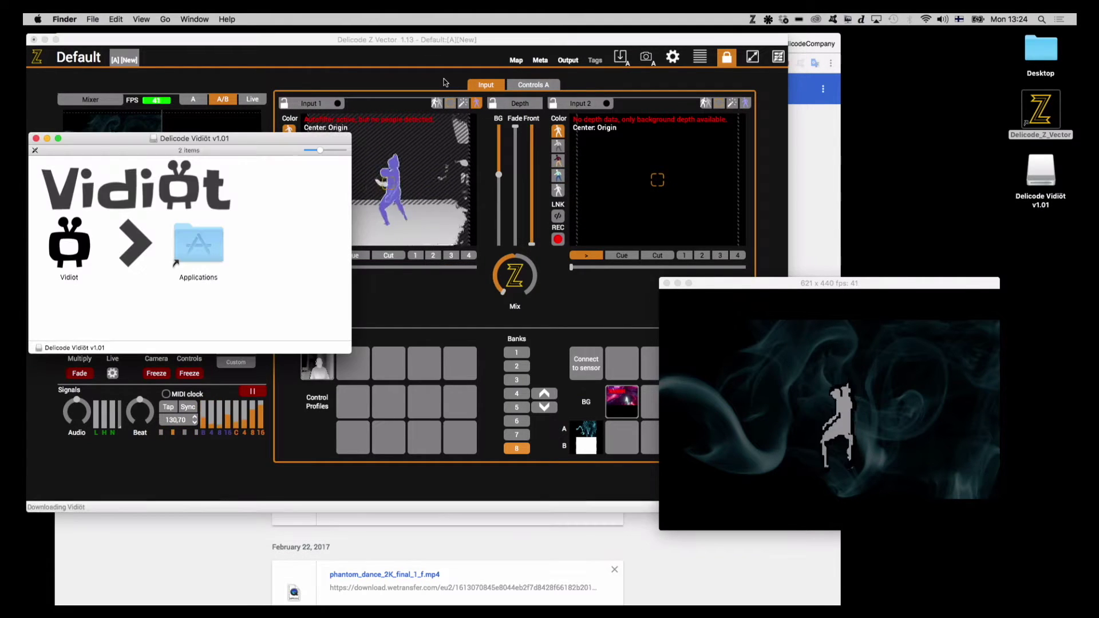
pyautogui.click(87, 247)
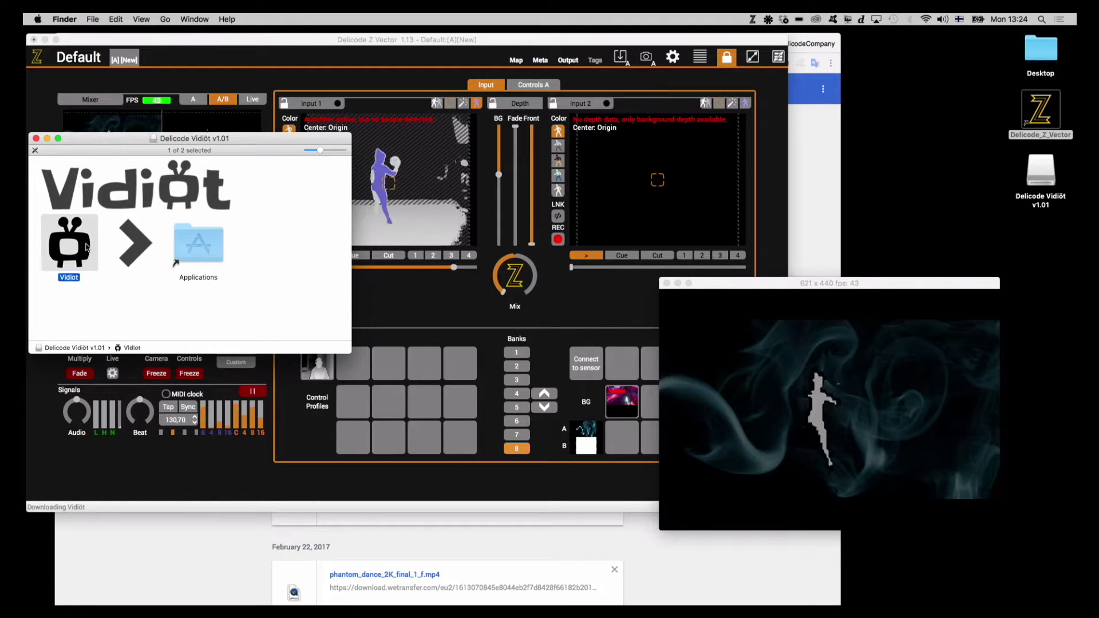
pyautogui.moveTo(87, 247); pyautogui.dragTo(210, 244)
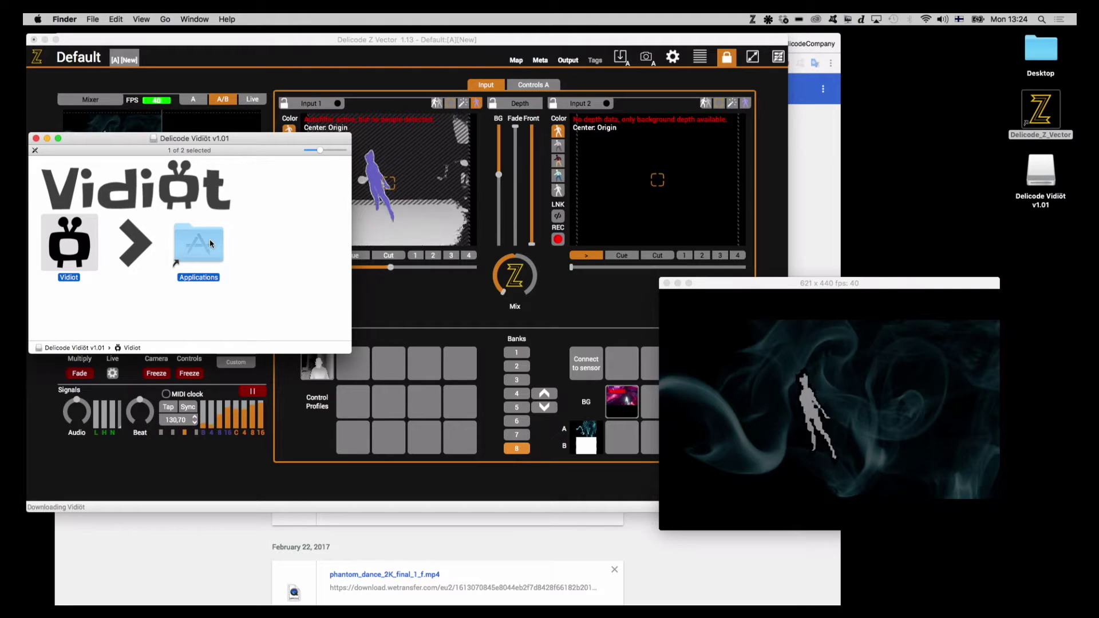
pyautogui.moveTo(210, 239); pyautogui.dragTo(210, 238)
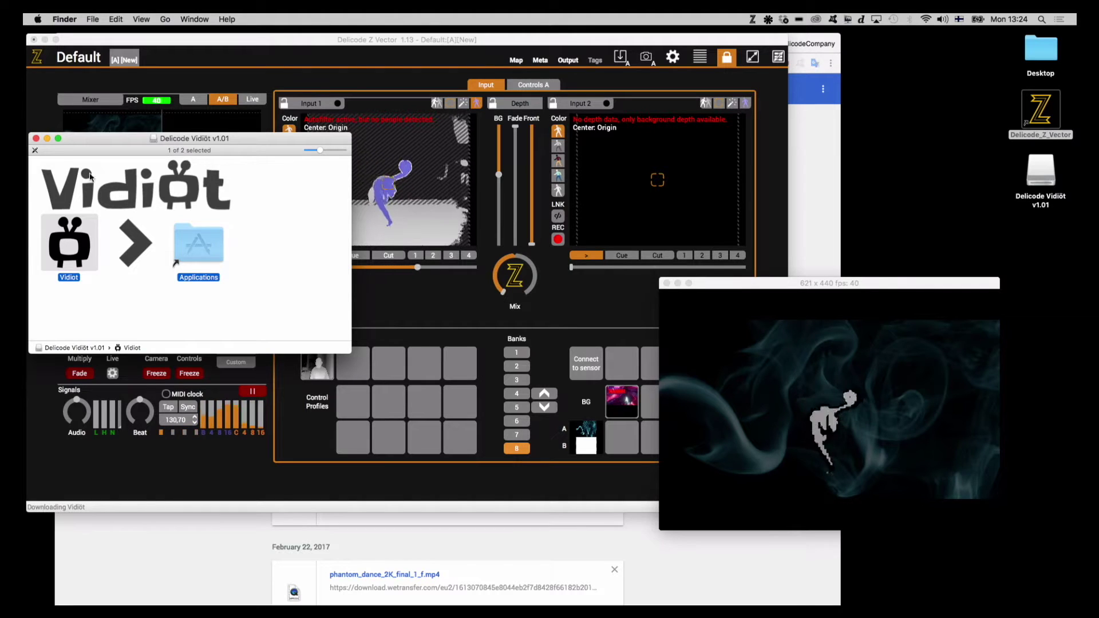
pyautogui.click(36, 138)
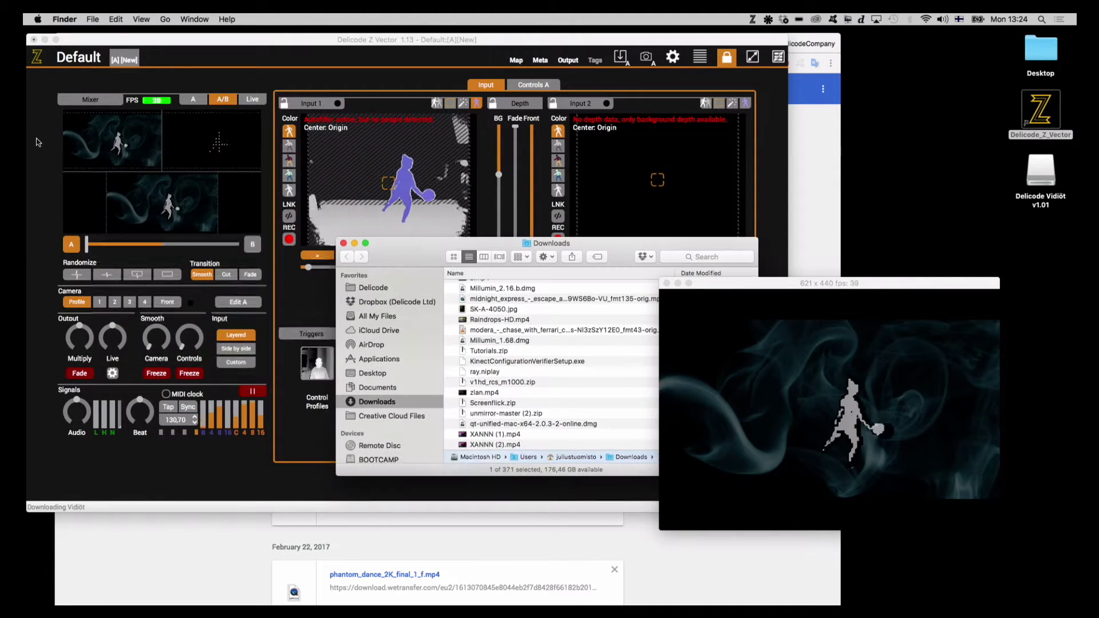
pyautogui.click(343, 244)
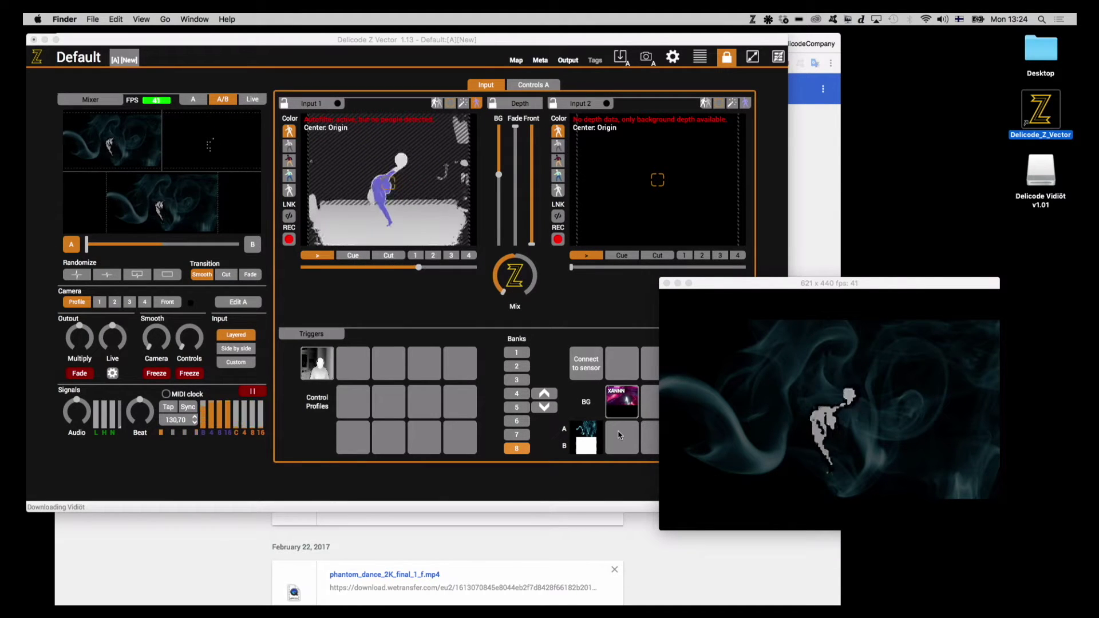
# Play the XANNN video as the background from its BG trigger in bank 8.
pyautogui.click(623, 400)
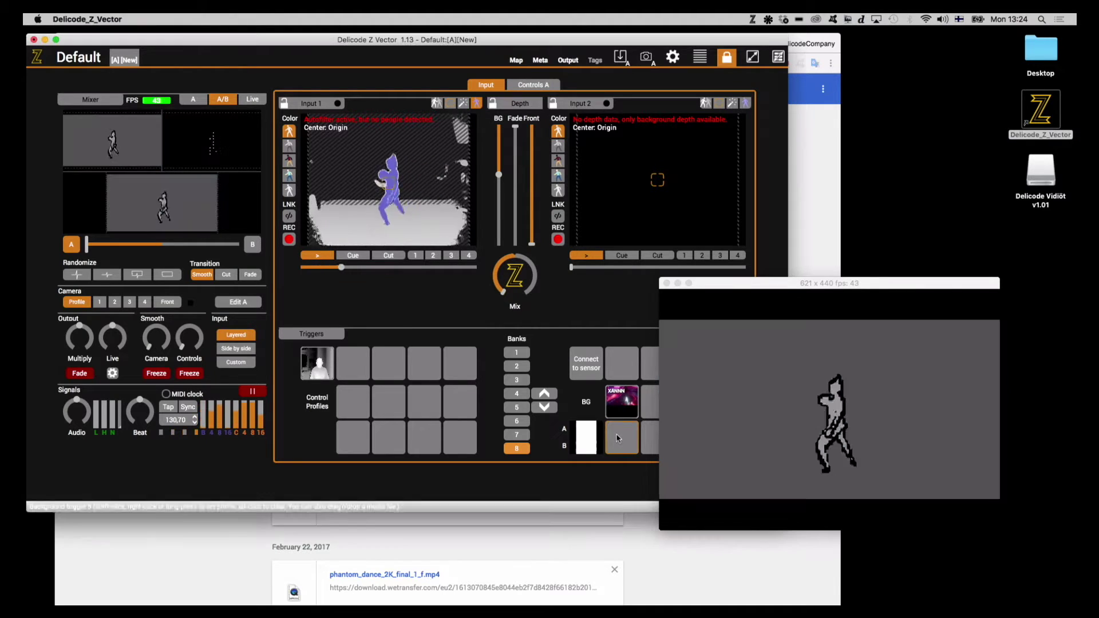
pyautogui.click(626, 398)
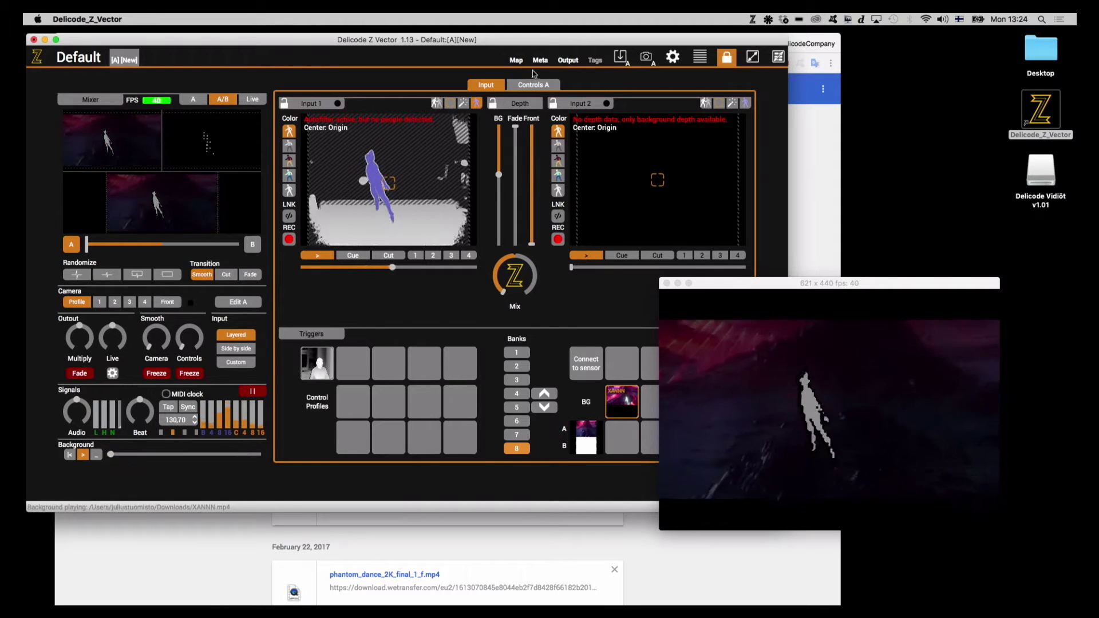
# Push the depth BG plane back to its farthest limit and raise the background Replace amount to maximum.
pyautogui.click(531, 87)
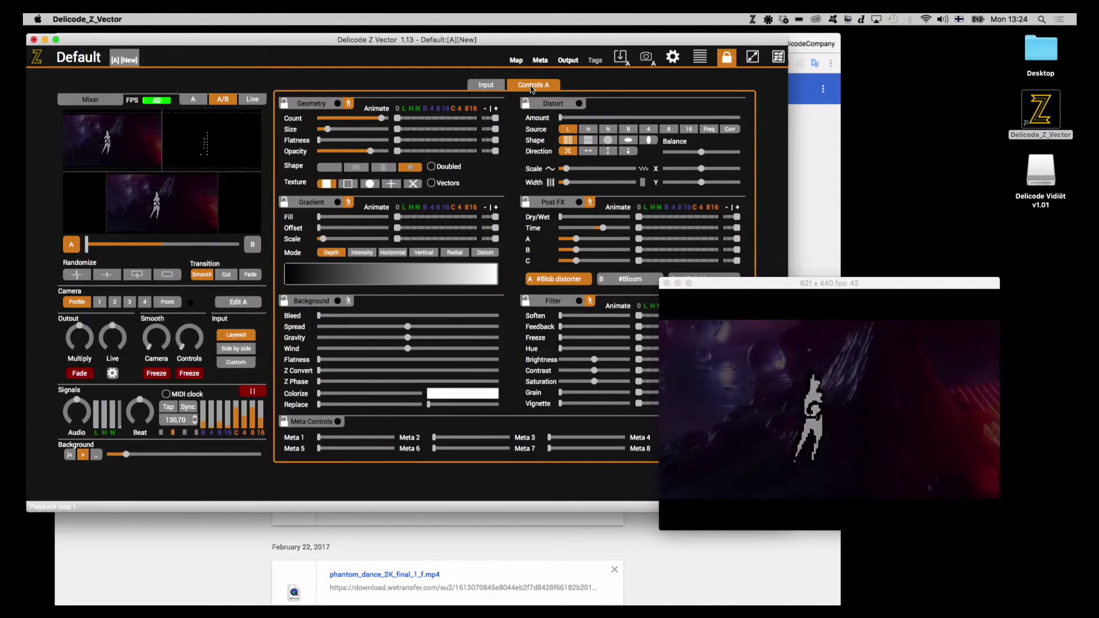
pyautogui.click(487, 85)
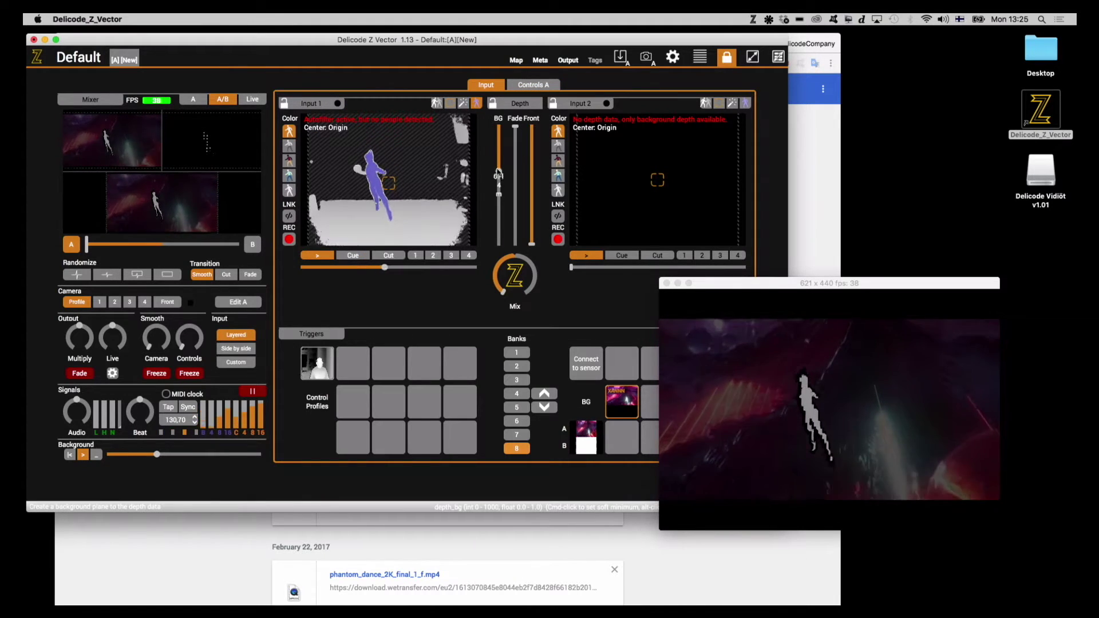
pyautogui.moveTo(498, 175); pyautogui.dragTo(498, 125)
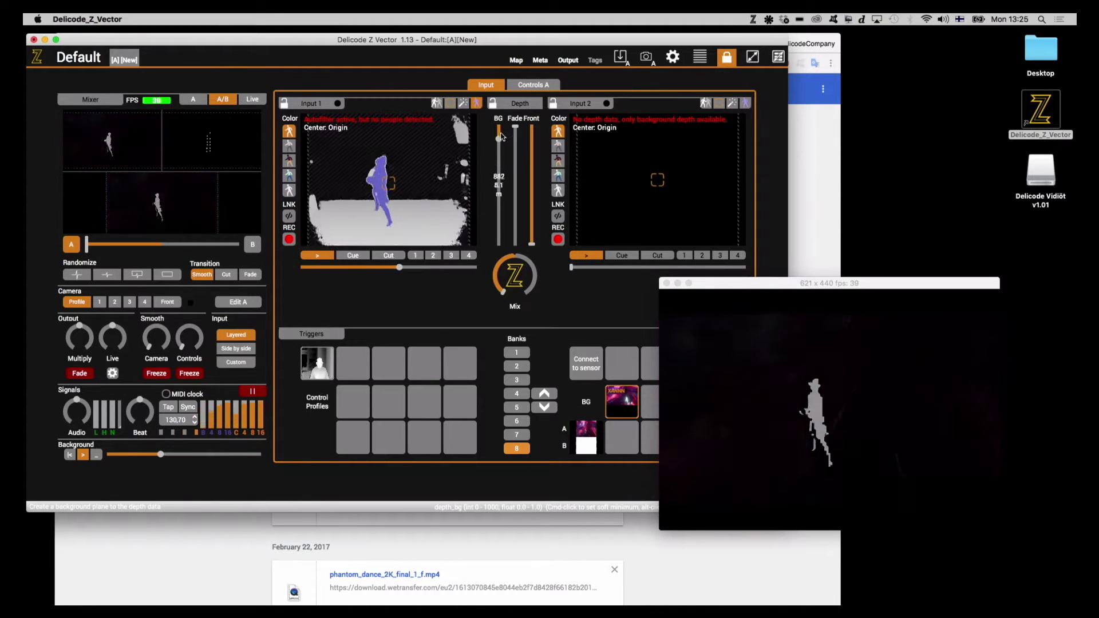
pyautogui.click(521, 86)
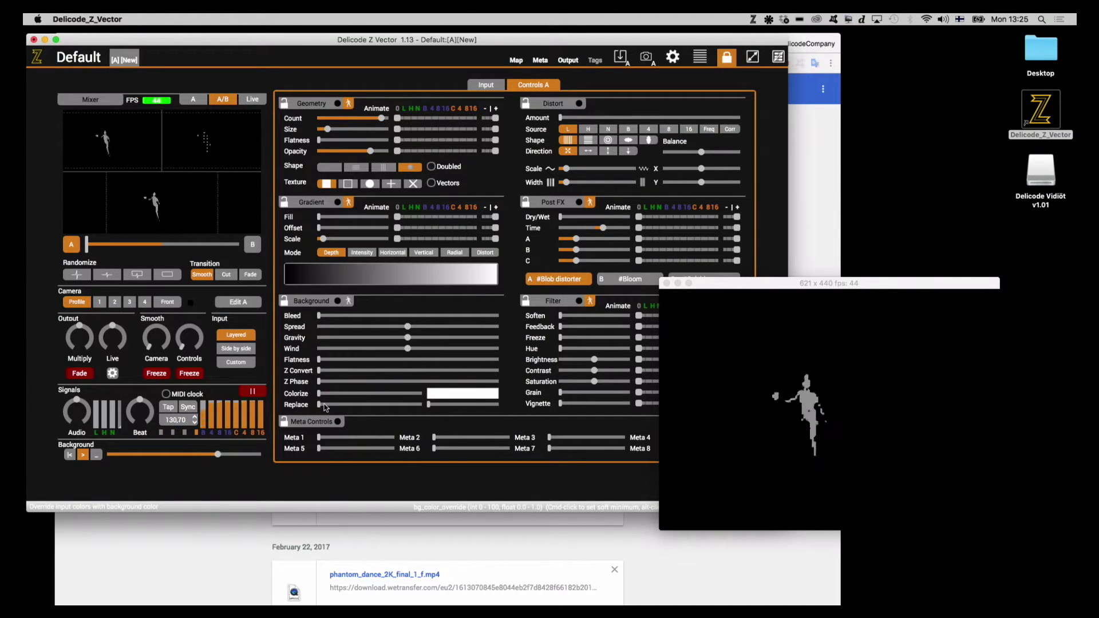
pyautogui.moveTo(395, 401); pyautogui.dragTo(430, 397)
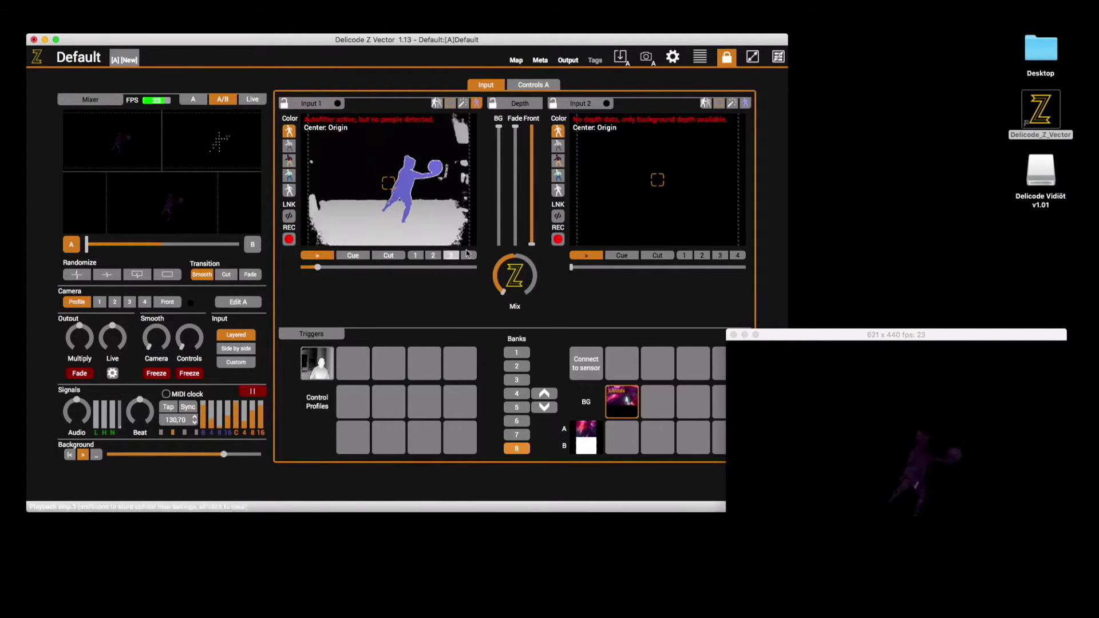
# Bring the depth BG plane forward in front of the figure and set the Geometry Count to maximum.
pyautogui.moveTo(501, 131); pyautogui.dragTo(495, 213)
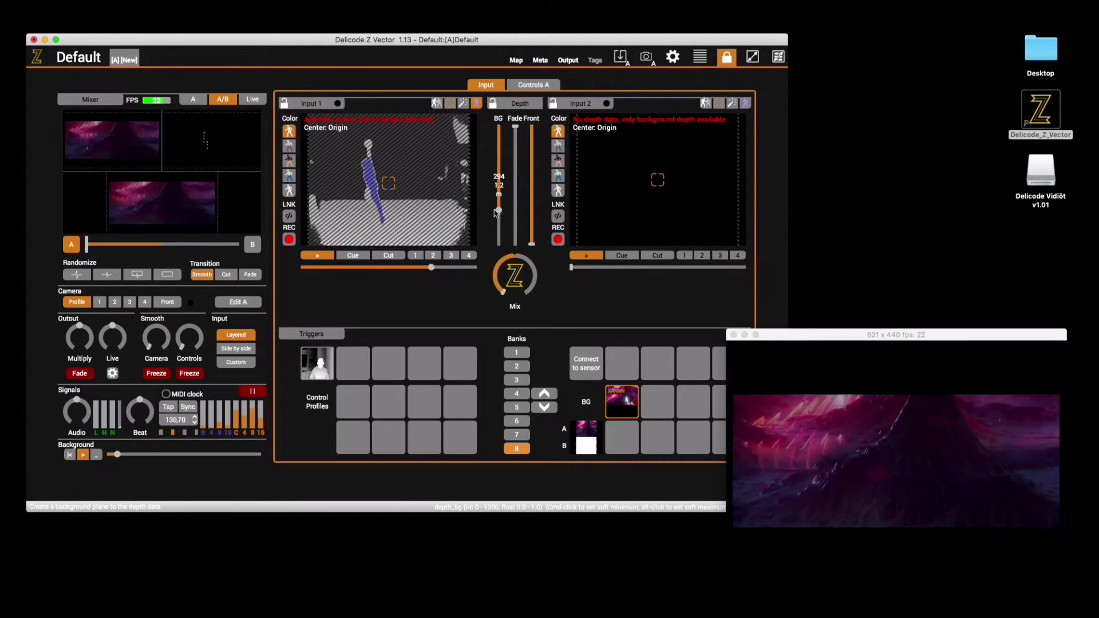
pyautogui.moveTo(496, 213)
pyautogui.mouseDown()
pyautogui.moveTo(501, 182)
pyautogui.moveTo(499, 216)
pyautogui.mouseUp()
pyautogui.moveTo(498, 216); pyautogui.dragTo(498, 216)
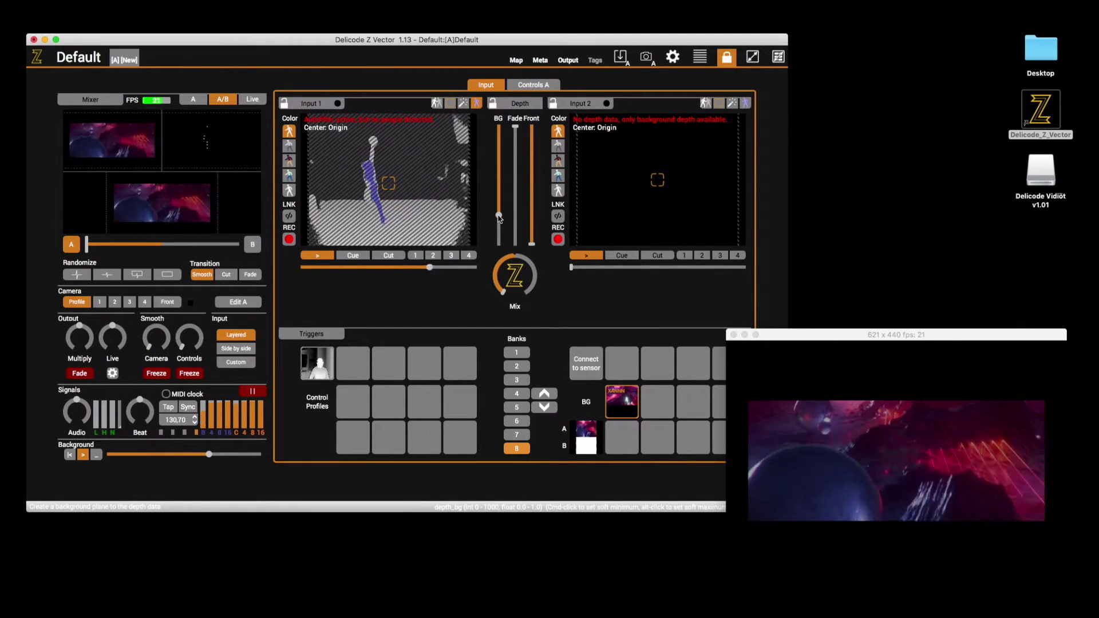
pyautogui.click(531, 86)
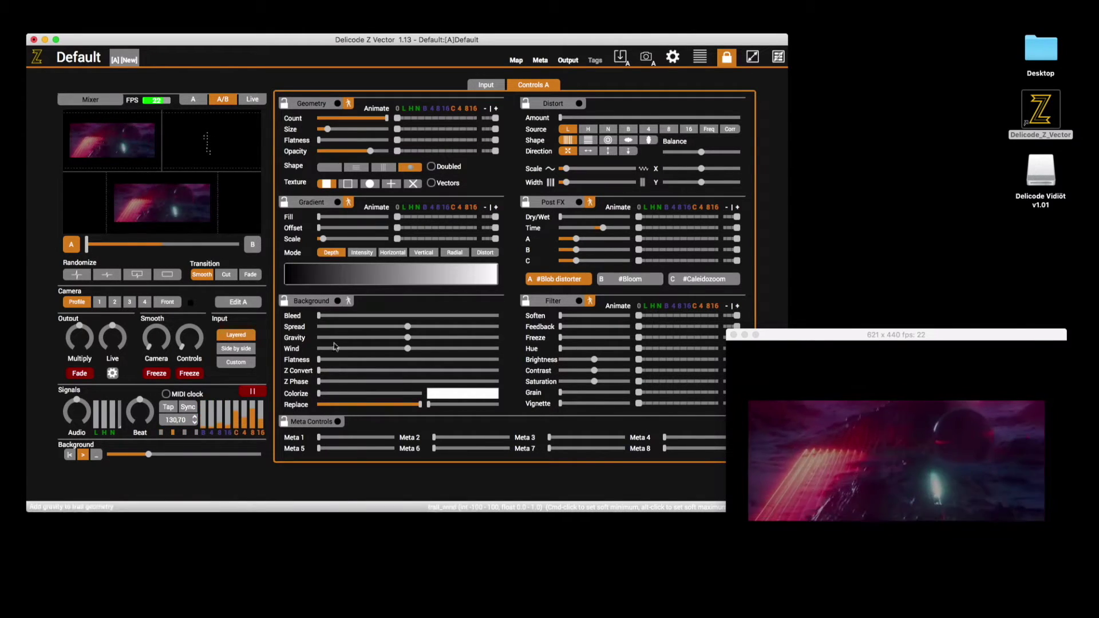
pyautogui.click(384, 119)
pyautogui.moveTo(384, 120)
pyautogui.mouseDown()
pyautogui.moveTo(372, 119)
pyautogui.moveTo(388, 119)
pyautogui.mouseUp()
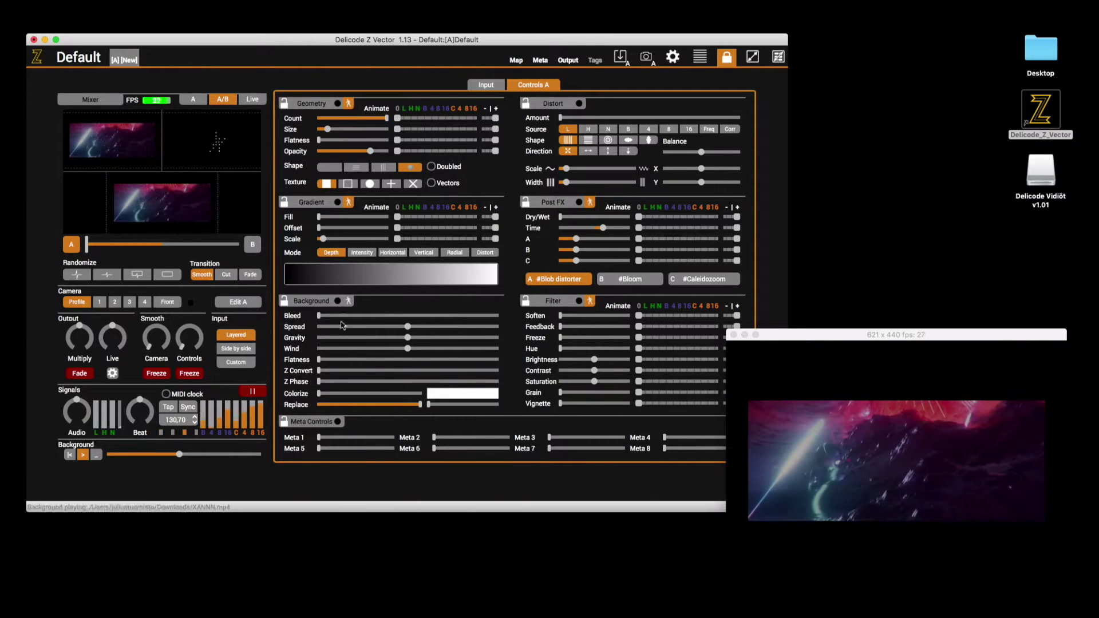
# Try background Z Convert at maximum and at about half strength, view the output in full screen, and reset Z Convert to zero.
pyautogui.moveTo(334, 372); pyautogui.dragTo(502, 374)
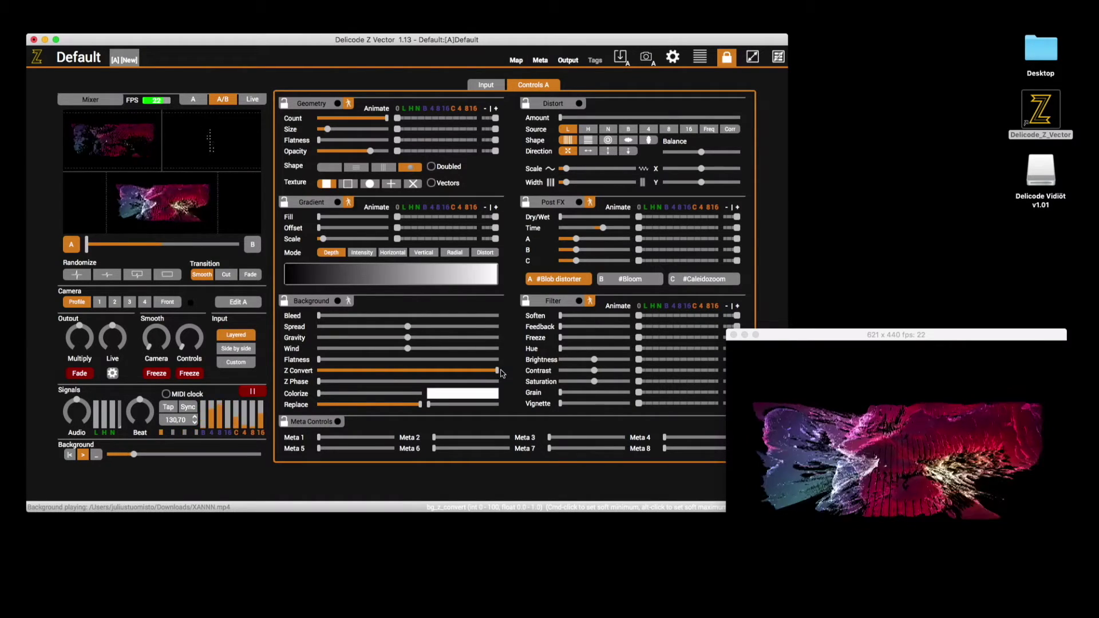
pyautogui.moveTo(442, 373); pyautogui.dragTo(407, 372)
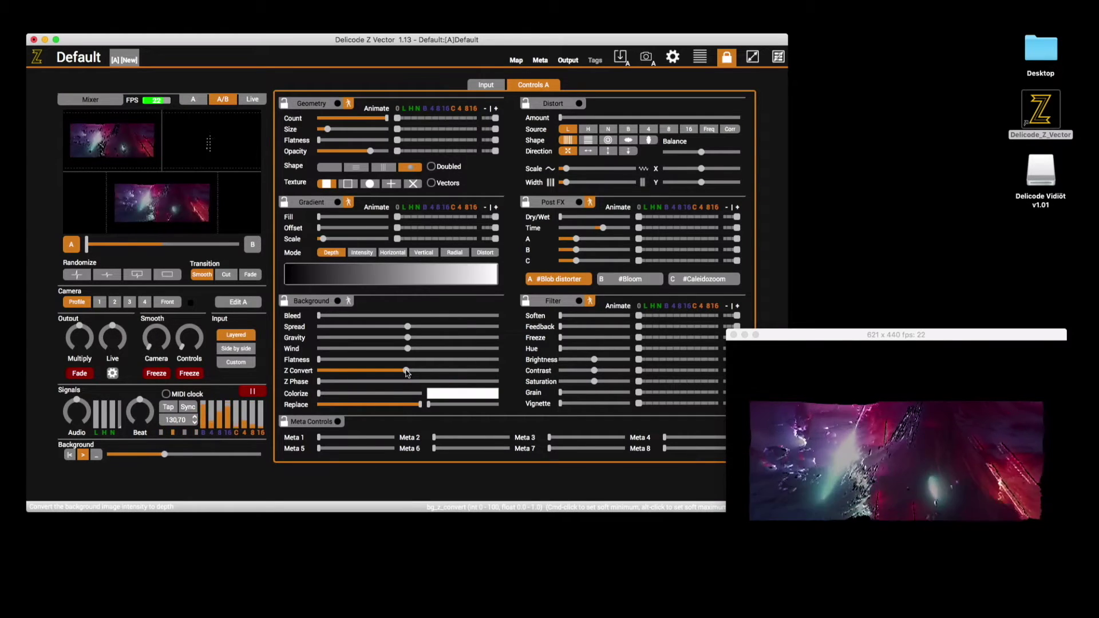
pyautogui.click(753, 57)
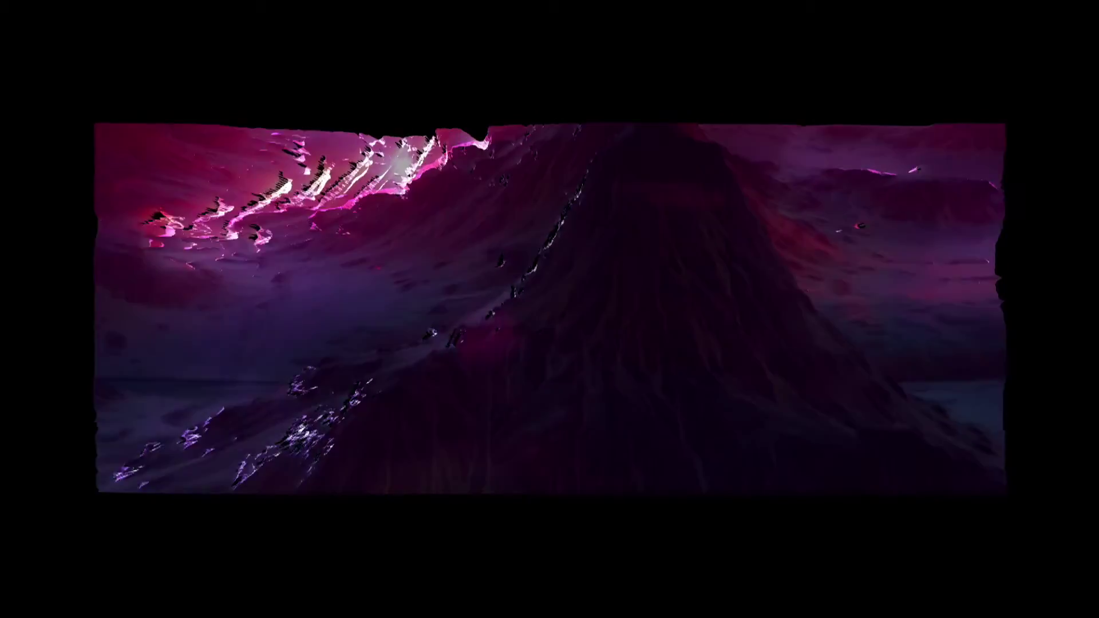
pyautogui.press('Escape')
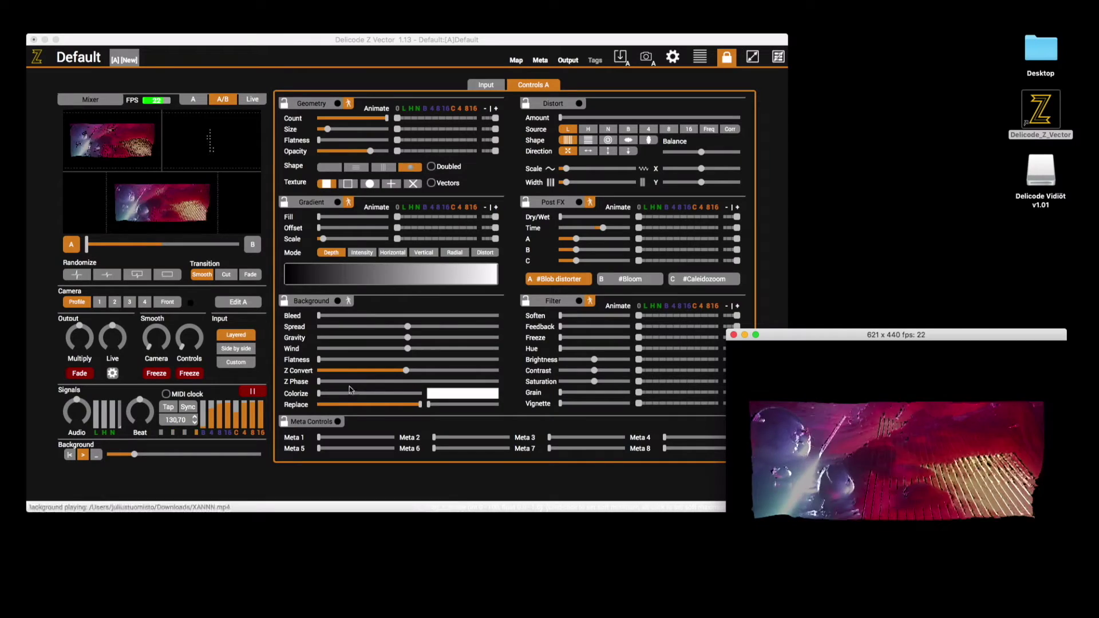
pyautogui.moveTo(328, 386); pyautogui.dragTo(307, 374)
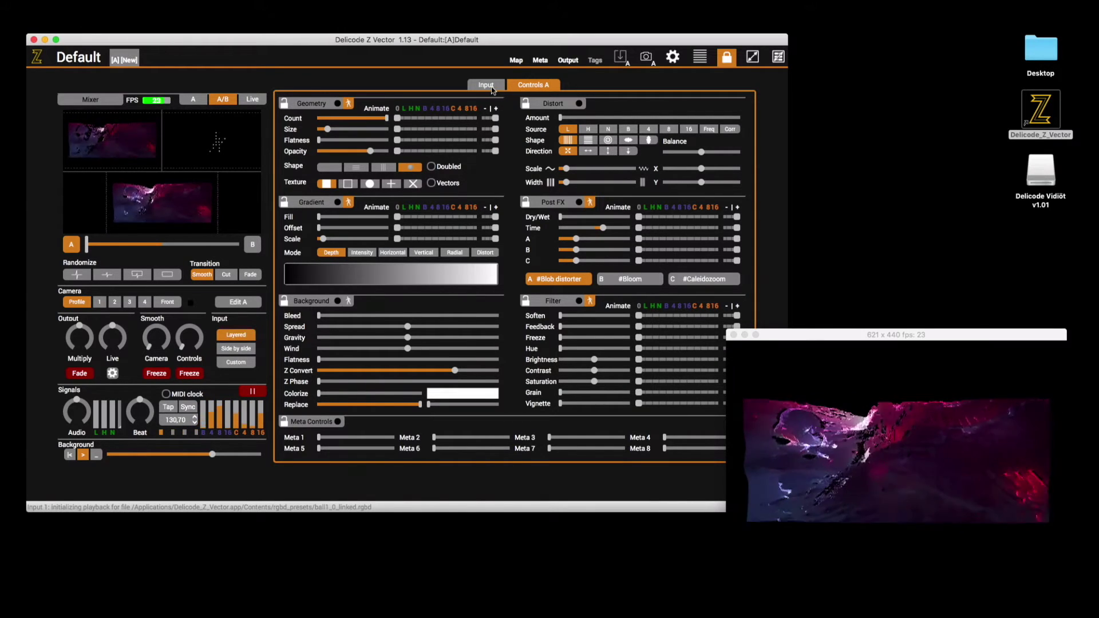
pyautogui.moveTo(409, 371); pyautogui.dragTo(319, 371)
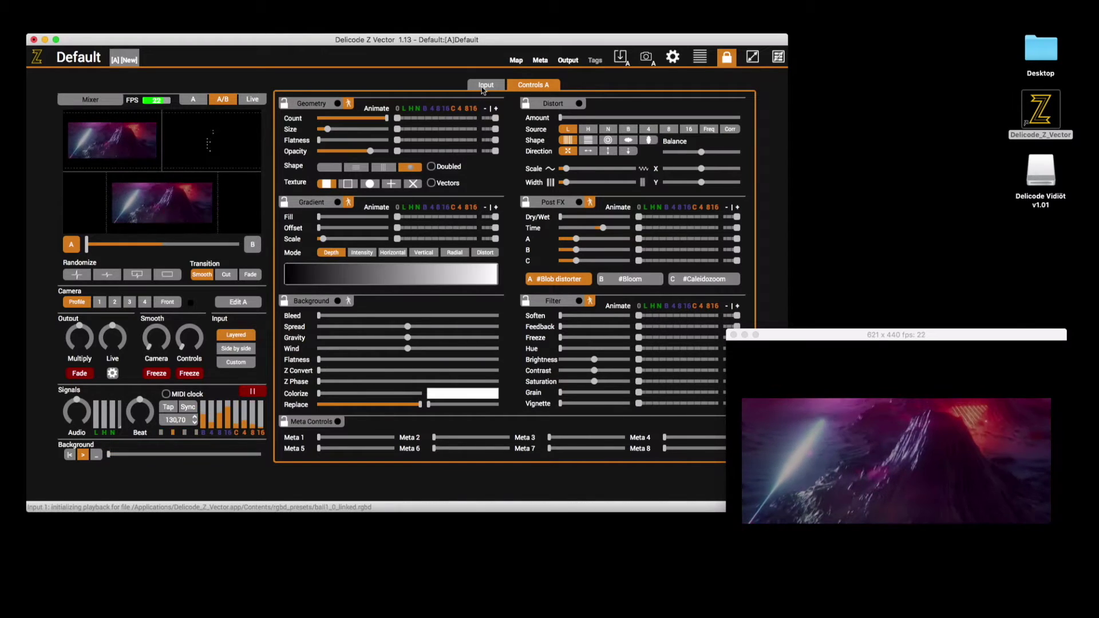
# Switch the triggers to bank 1 and push the depth BG plane back to its farthest limit.
pyautogui.click(485, 85)
pyautogui.click(516, 367)
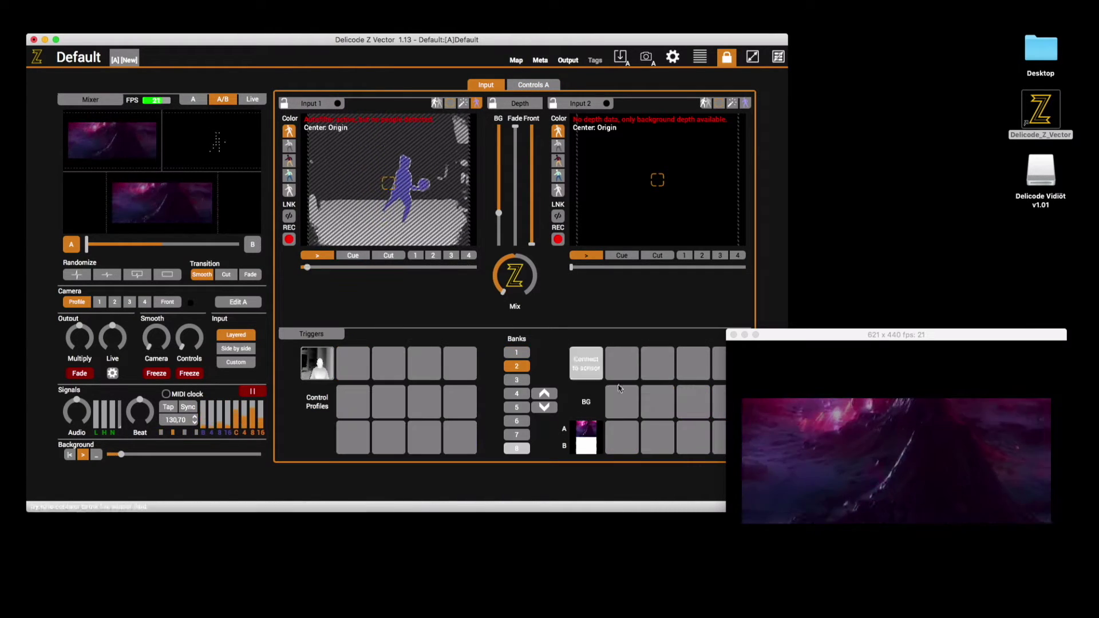
pyautogui.click(544, 394)
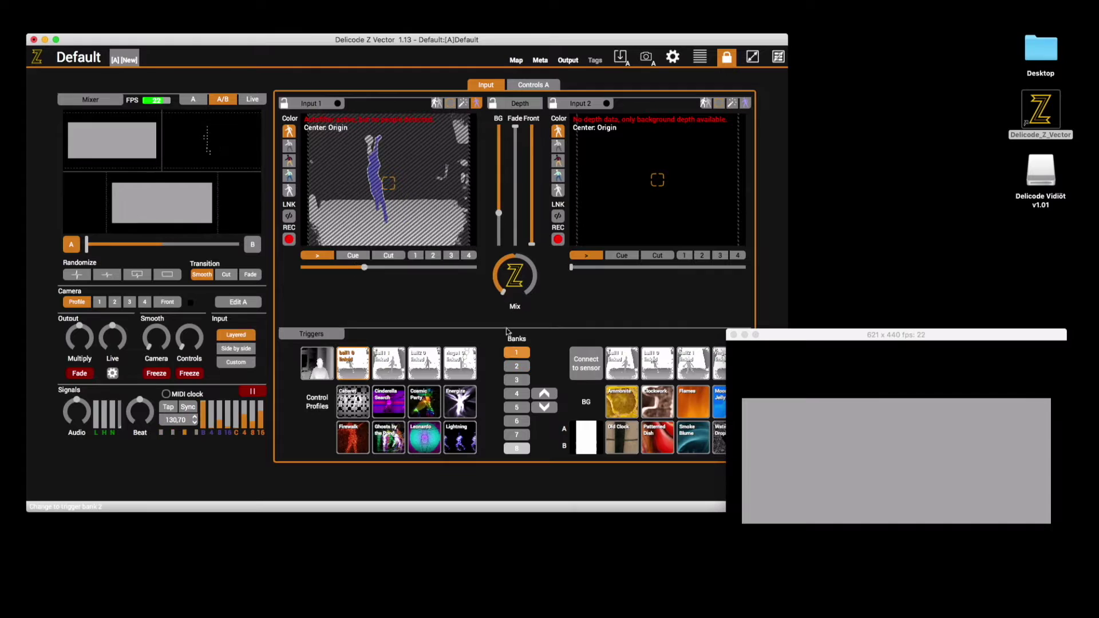
pyautogui.moveTo(498, 203); pyautogui.dragTo(498, 127)
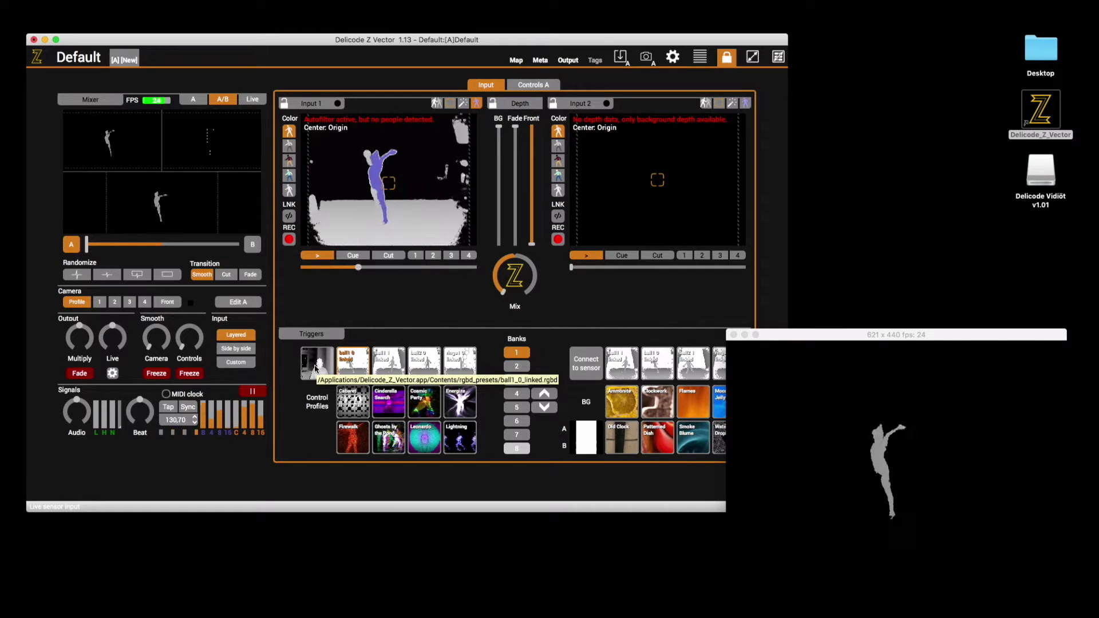
# Feed Input 1 from the live sensor with its people autofilter off, keeping the Geometry Count at maximum.
pyautogui.click(316, 367)
pyautogui.click(475, 105)
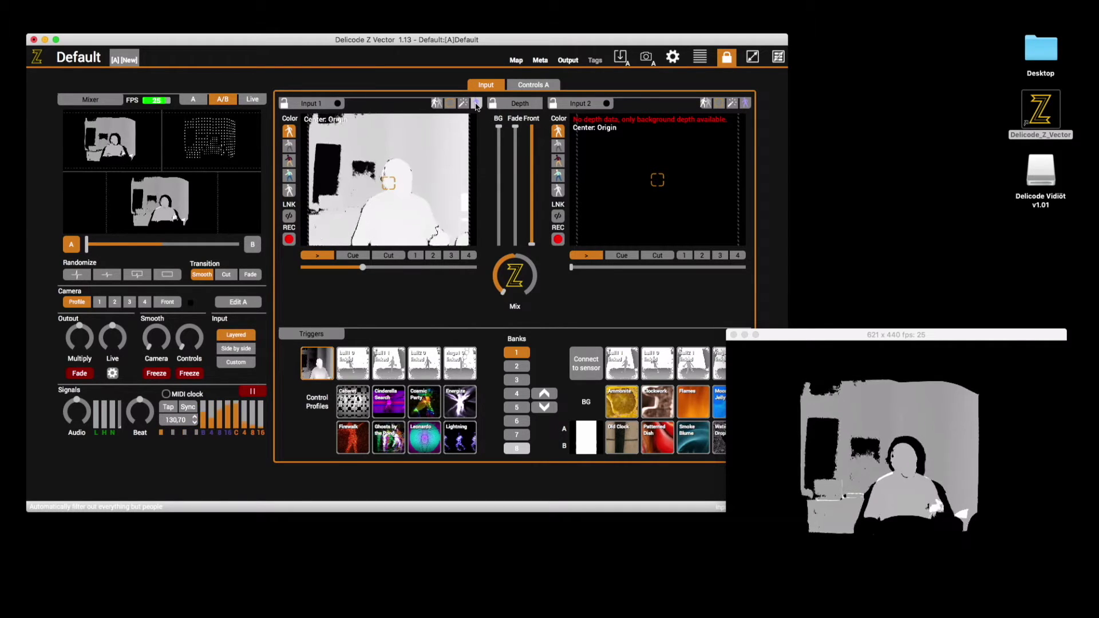
pyautogui.click(535, 84)
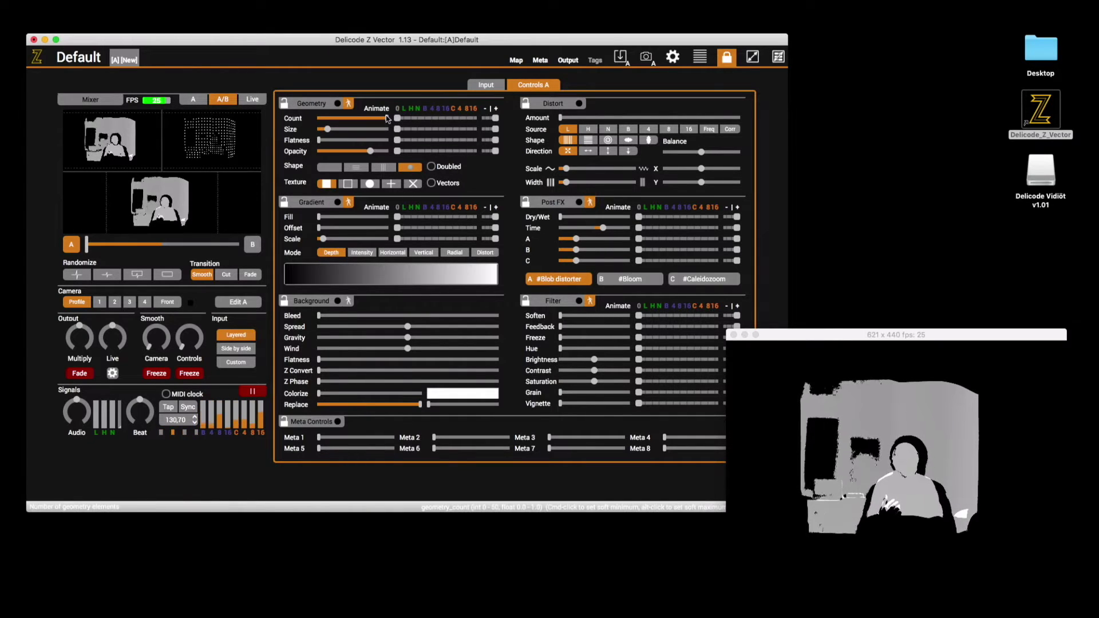
pyautogui.moveTo(388, 118)
pyautogui.mouseDown()
pyautogui.moveTo(371, 121)
pyautogui.moveTo(409, 118)
pyautogui.mouseUp()
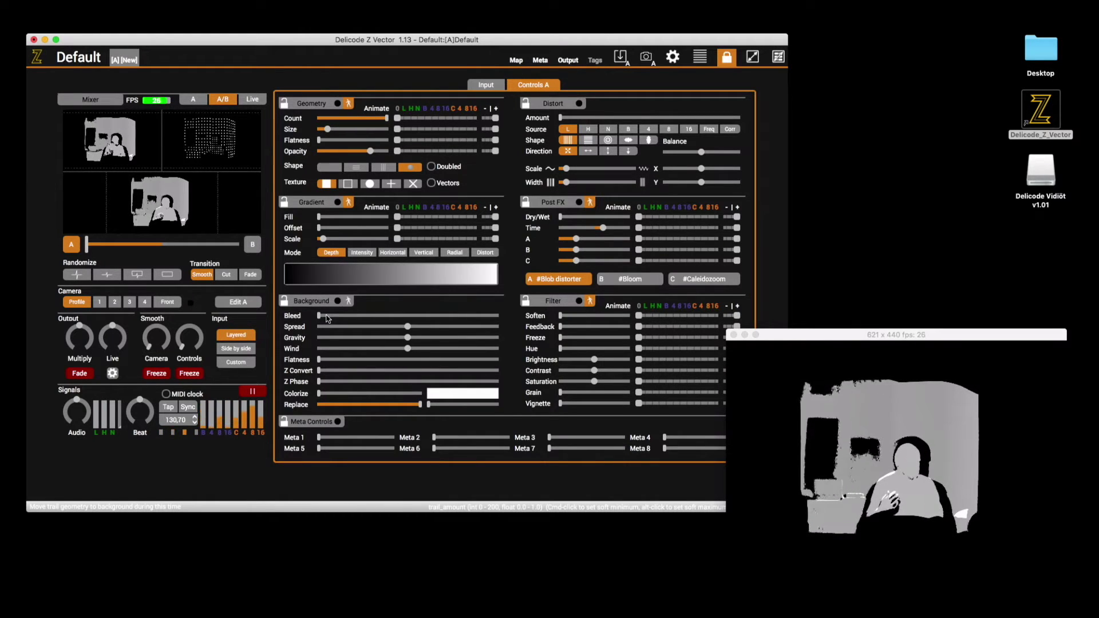
# Try the background Bleed at maximum twice on the live sensor image, resetting it to zero each time.
pyautogui.moveTo(328, 318); pyautogui.dragTo(503, 303)
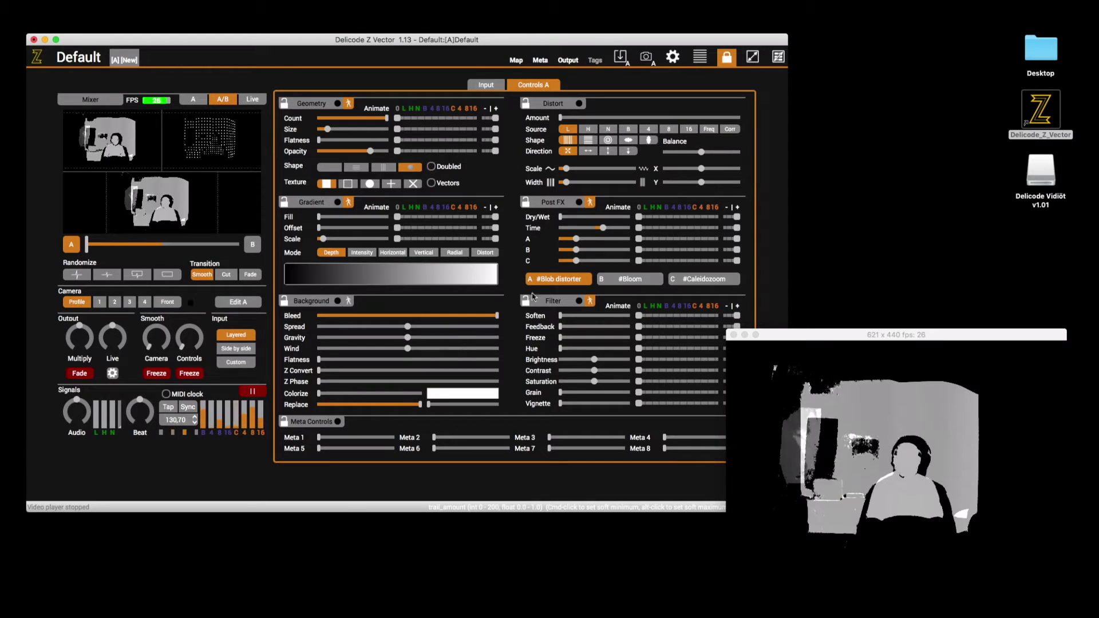
pyautogui.moveTo(420, 316); pyautogui.dragTo(287, 325)
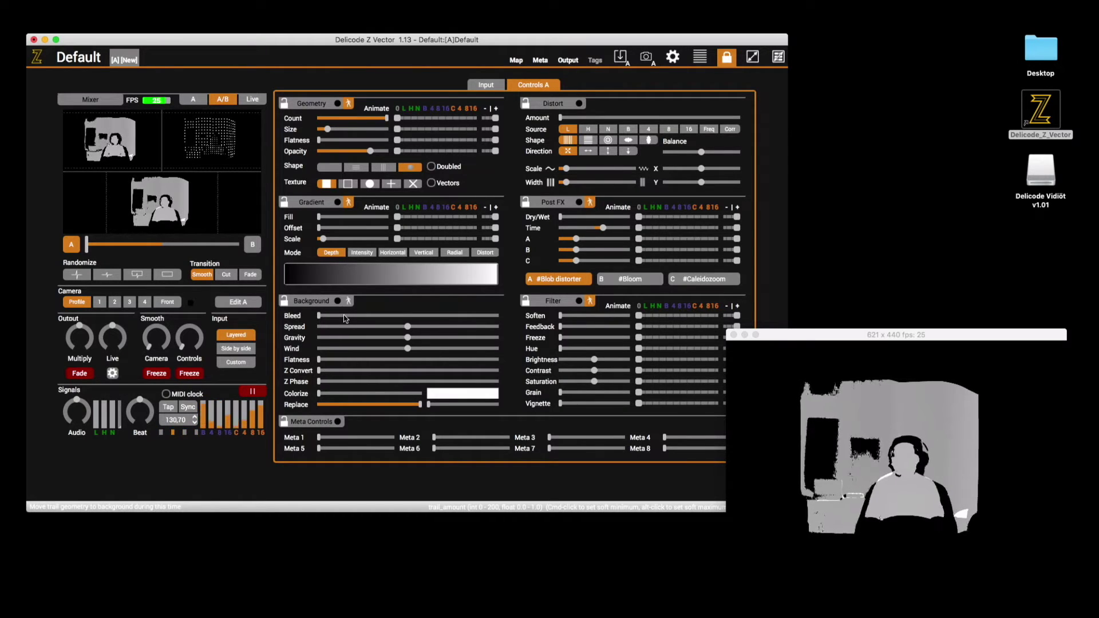
pyautogui.moveTo(346, 318); pyautogui.dragTo(523, 312)
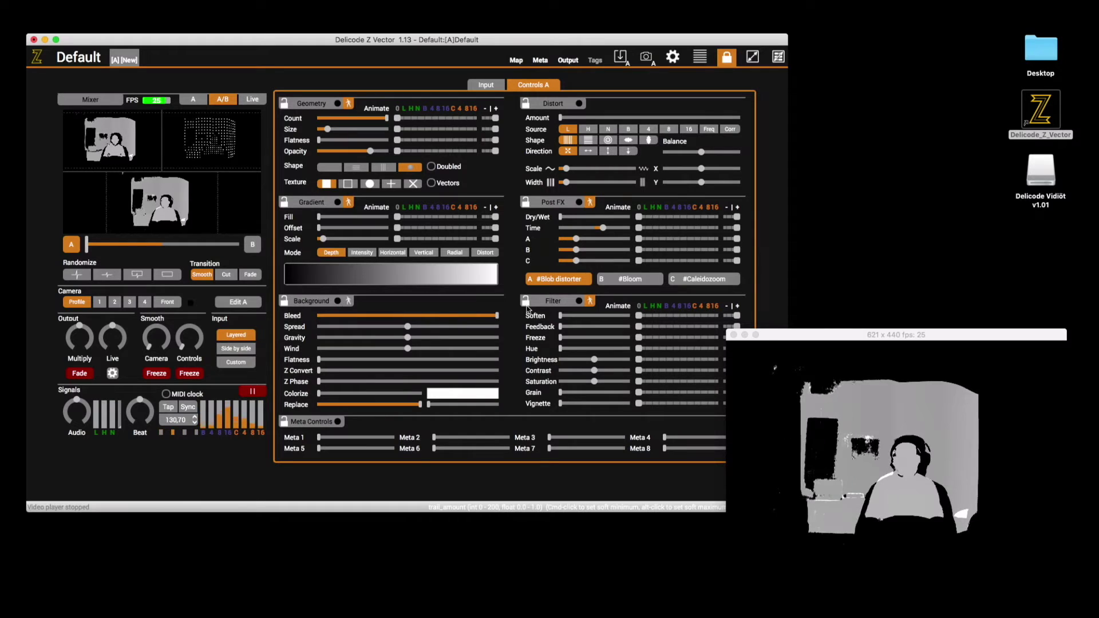
pyautogui.doubleClick(414, 318)
# Play the ball1_0_linked.rgbd recording on Input 1 and turn on its people autofilter.
pyautogui.click(486, 85)
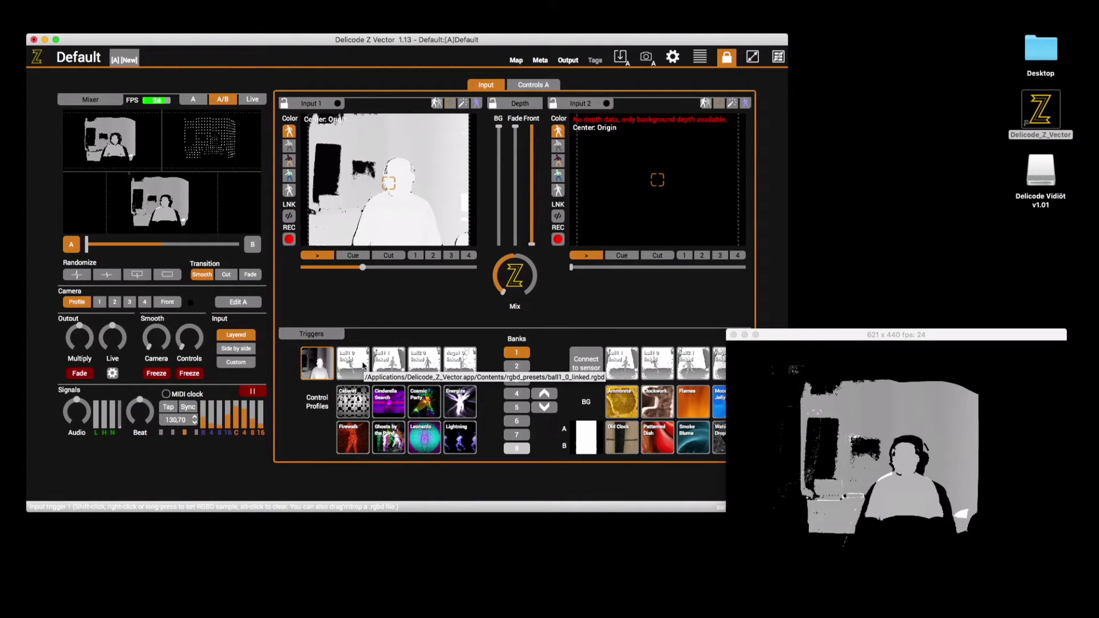
pyautogui.click(364, 365)
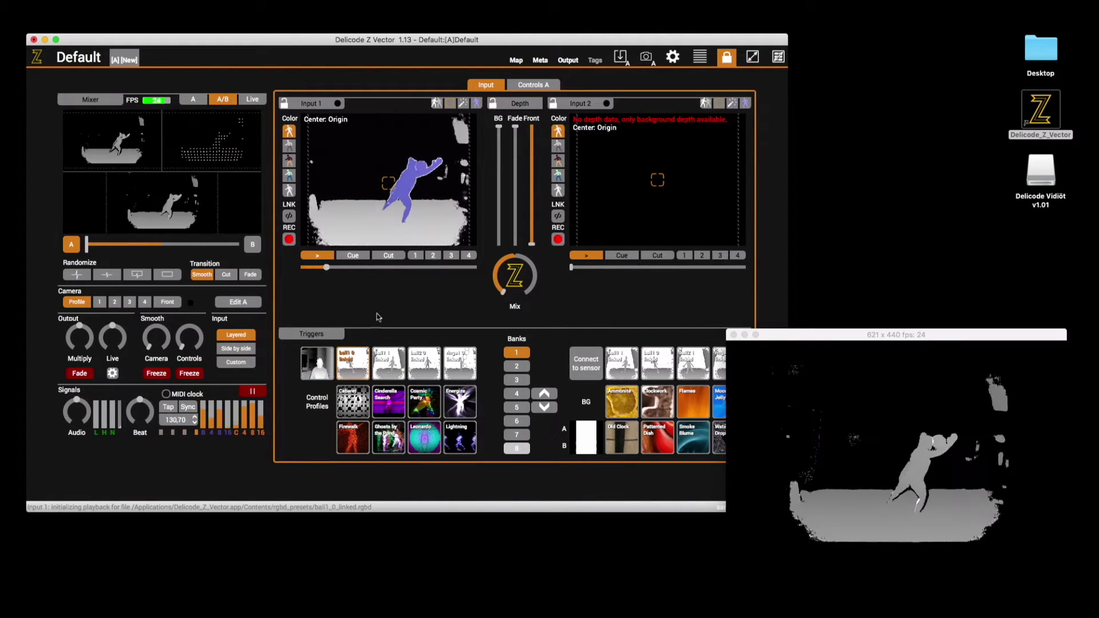
pyautogui.click(477, 105)
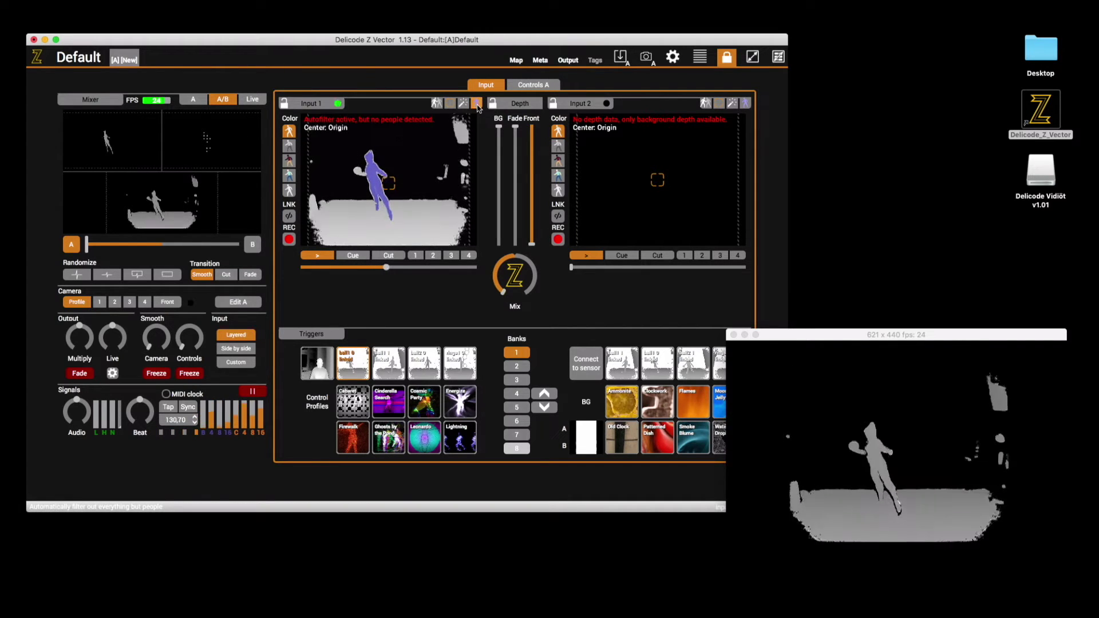
# Bring the depth BG plane forward to just behind the figure and play the XANNN video background from trigger bank 5.
pyautogui.moveTo(499, 127); pyautogui.dragTo(499, 158)
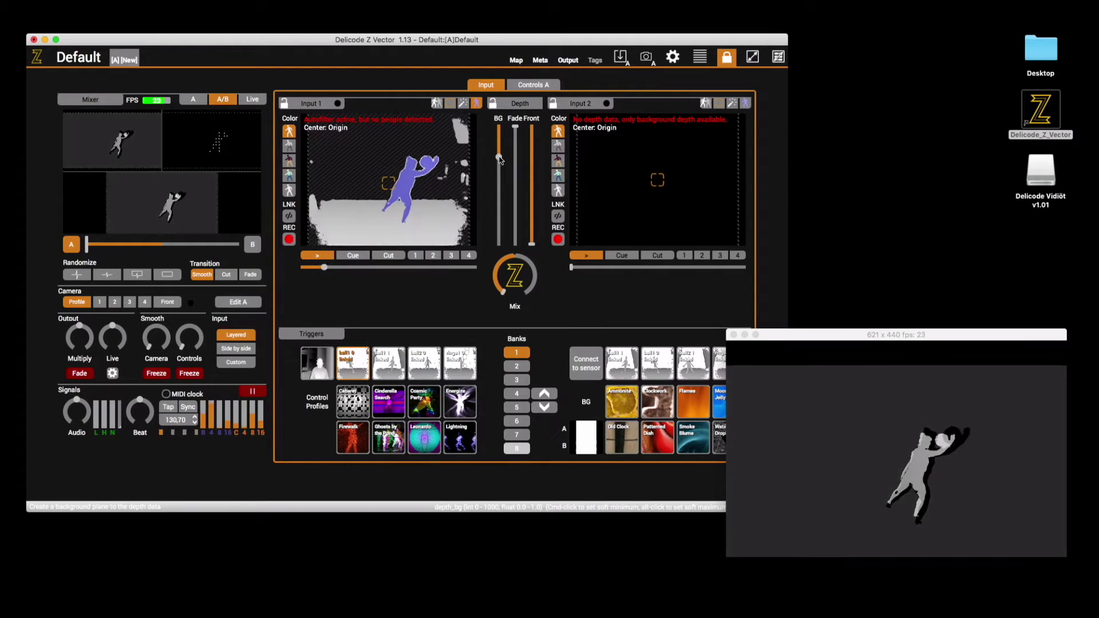
pyautogui.click(515, 407)
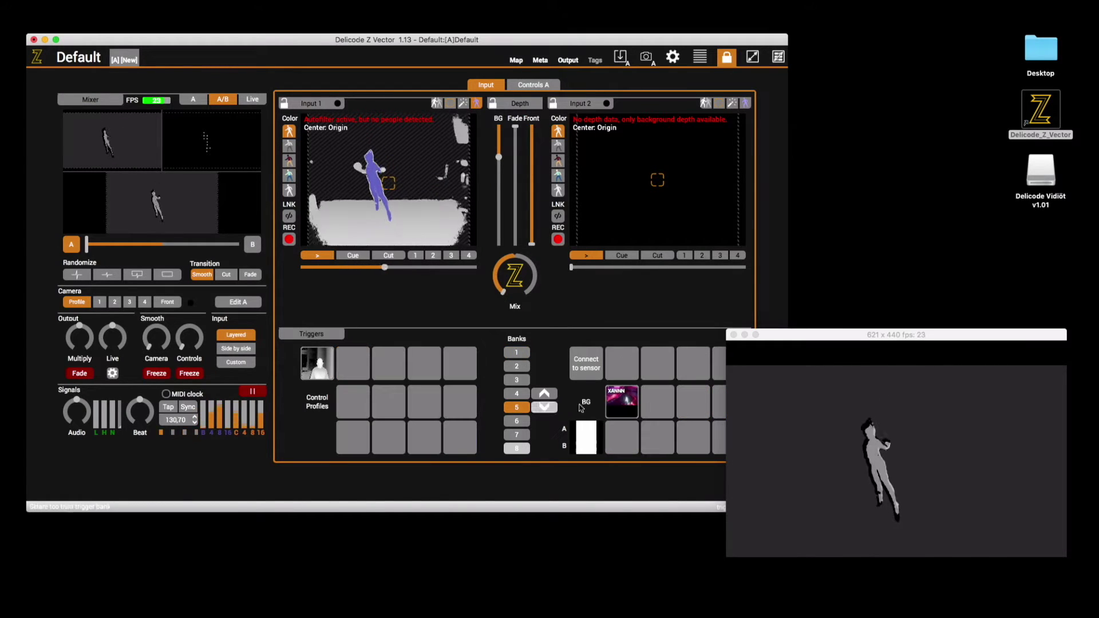
pyautogui.click(614, 393)
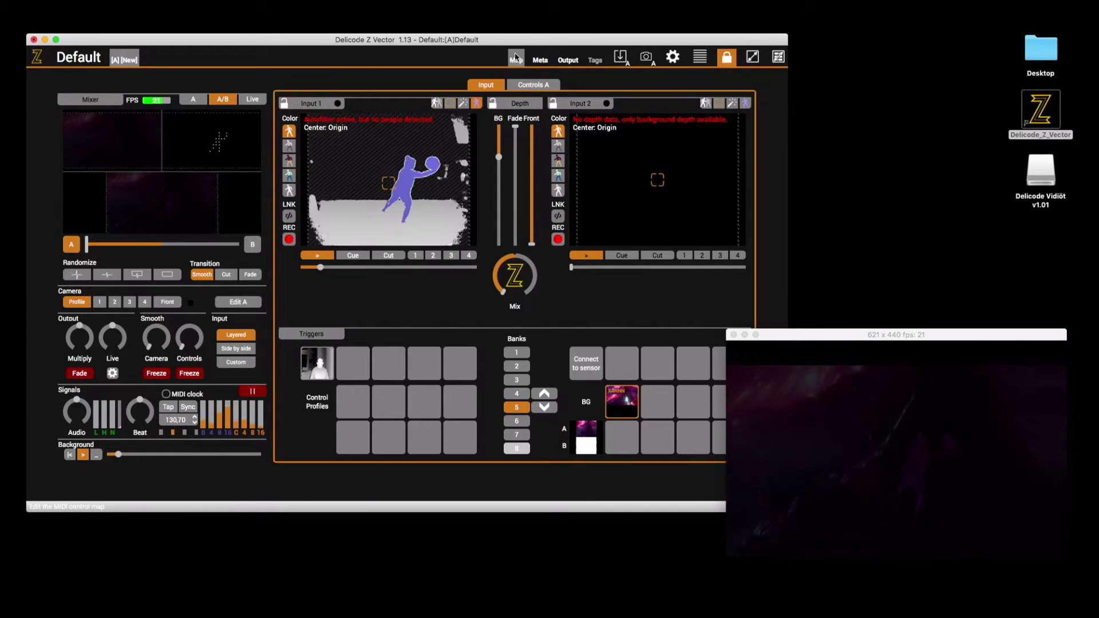
# Raise the background Bleed and the Geometry Opacity to maximum.
pyautogui.click(528, 86)
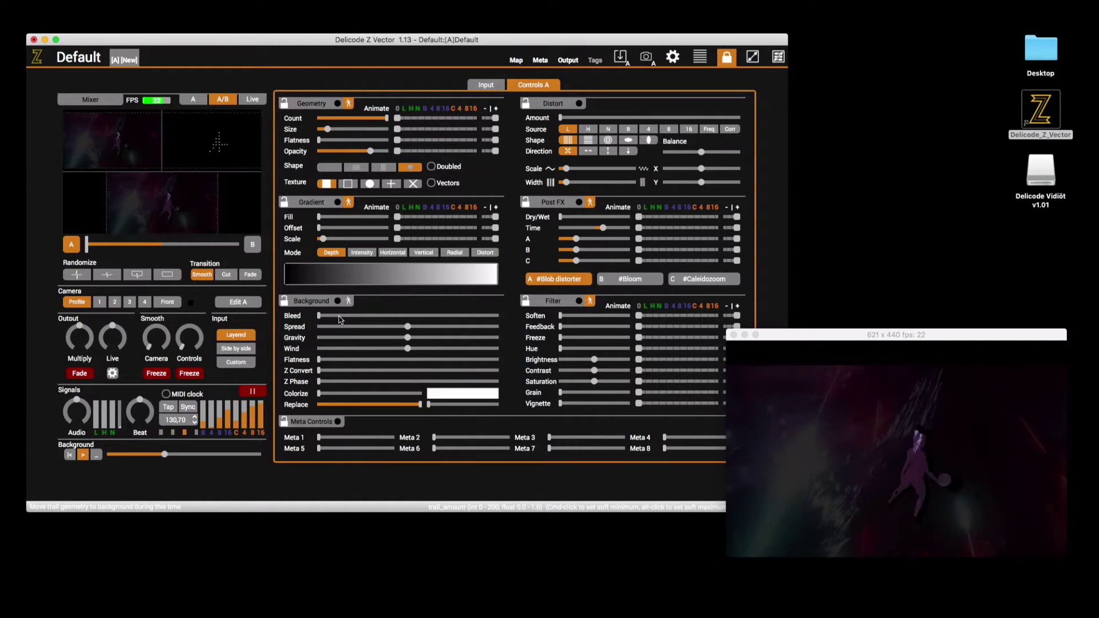
pyautogui.moveTo(341, 320); pyautogui.dragTo(498, 314)
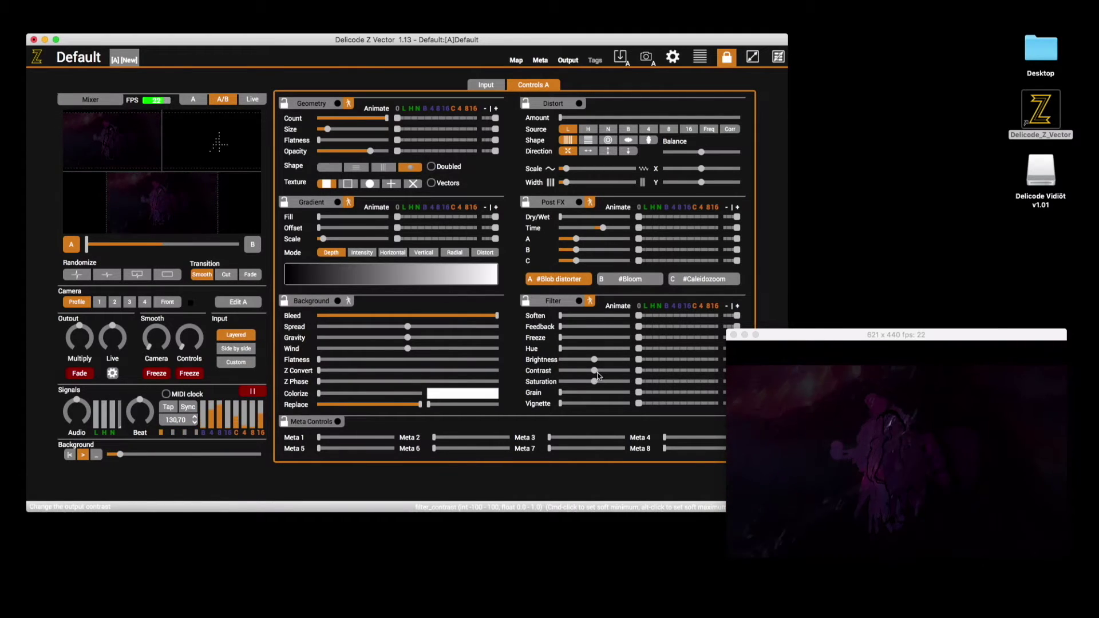
pyautogui.click(390, 150)
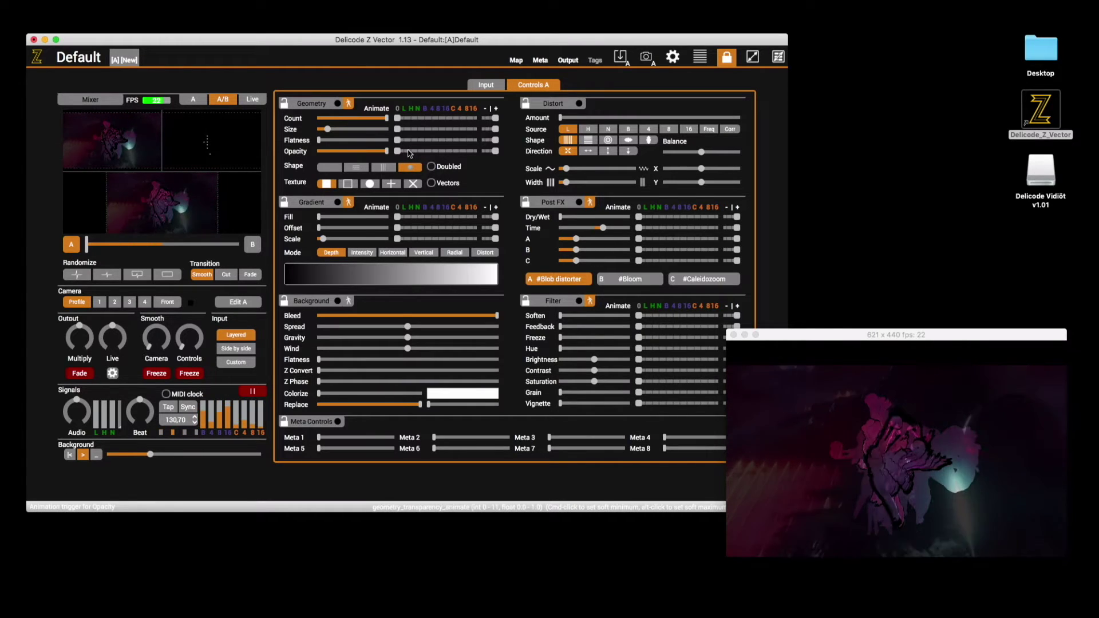
# View the output in full screen and lower the background Spread to its minimum.
pyautogui.click(752, 57)
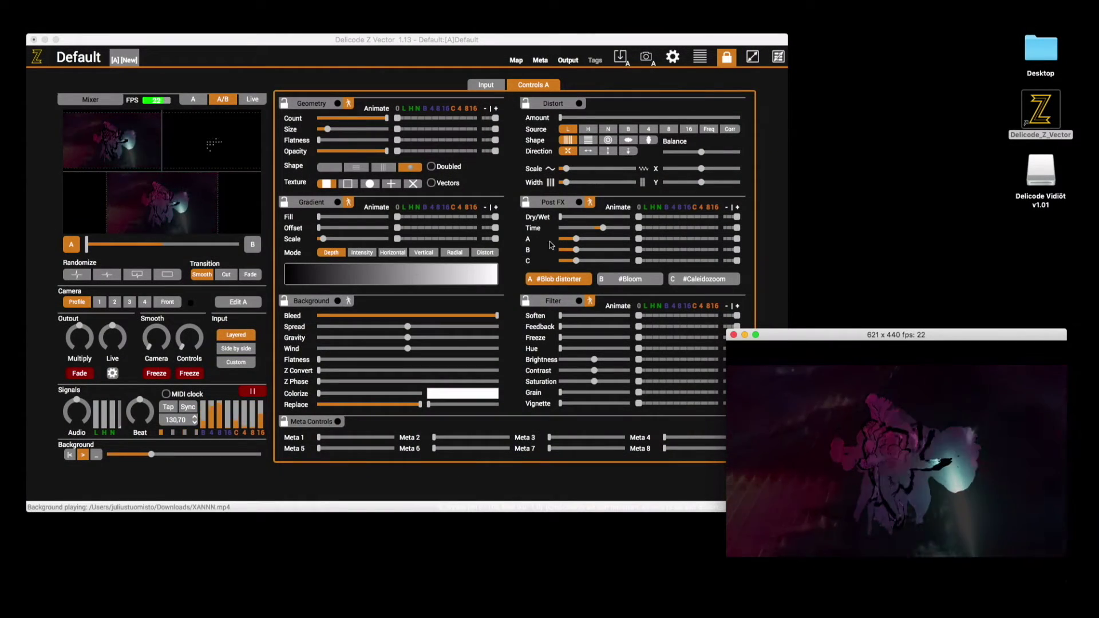
pyautogui.moveTo(407, 328); pyautogui.dragTo(281, 328)
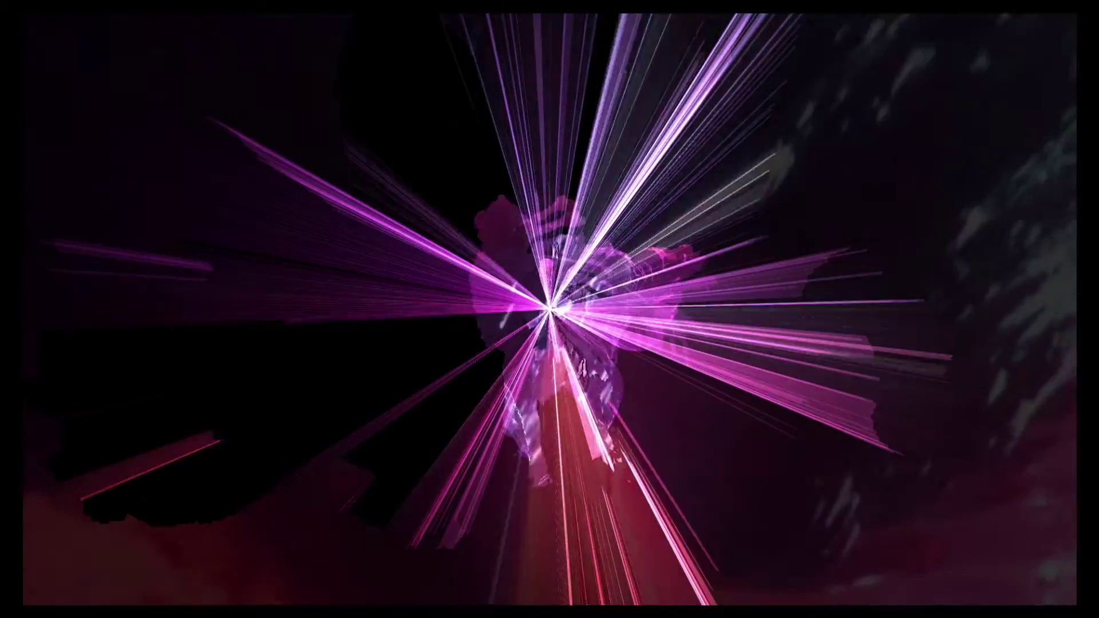
# Raise the background Spread to its maximum and view the output in full screen.
pyautogui.press('Escape')
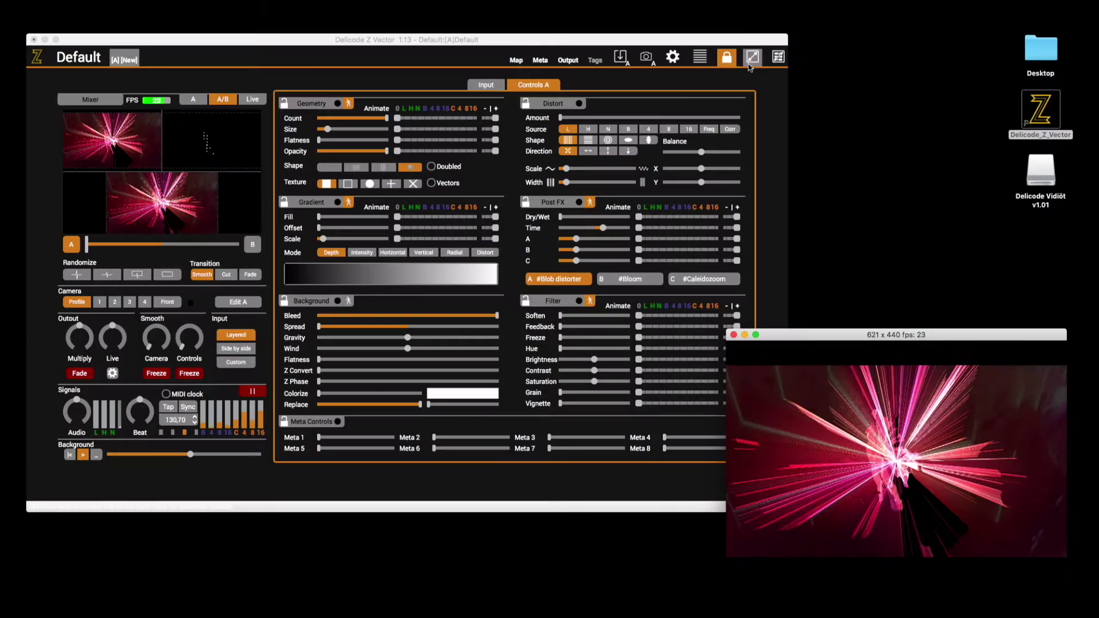
pyautogui.click(328, 330)
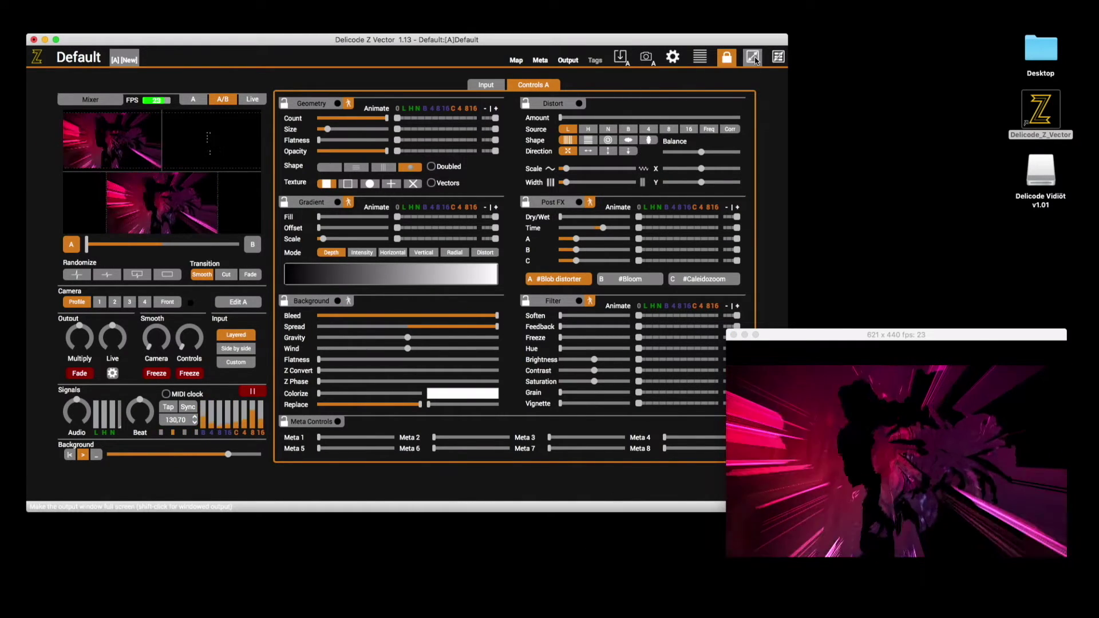
pyautogui.click(753, 58)
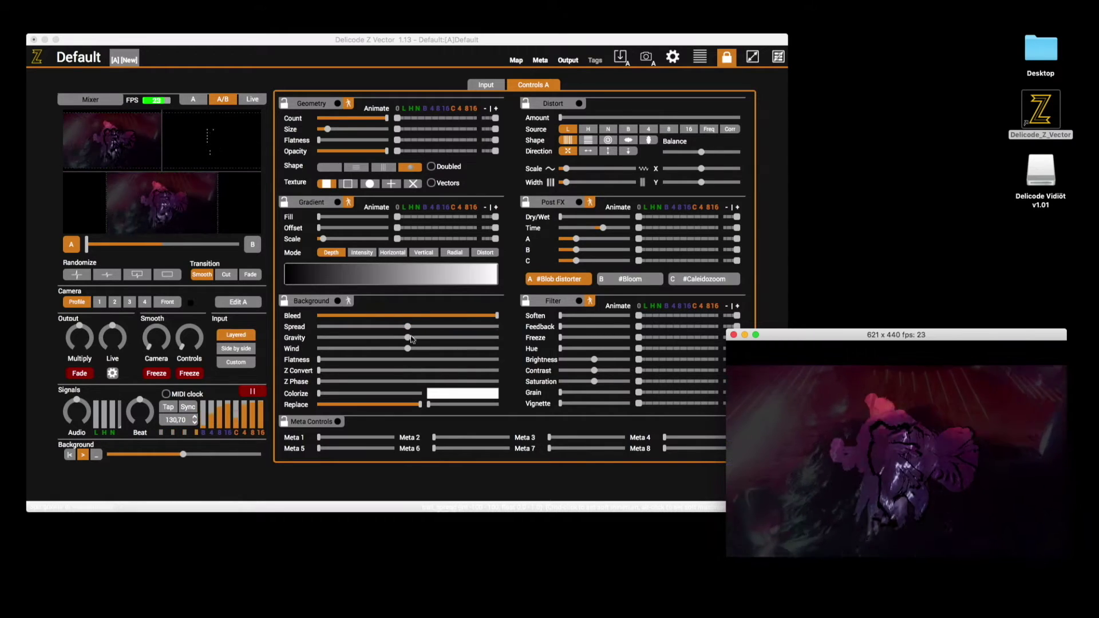
# Raise the background Gravity to its maximum and check the effect in the full-screen output.
pyautogui.moveTo(409, 339); pyautogui.dragTo(453, 337)
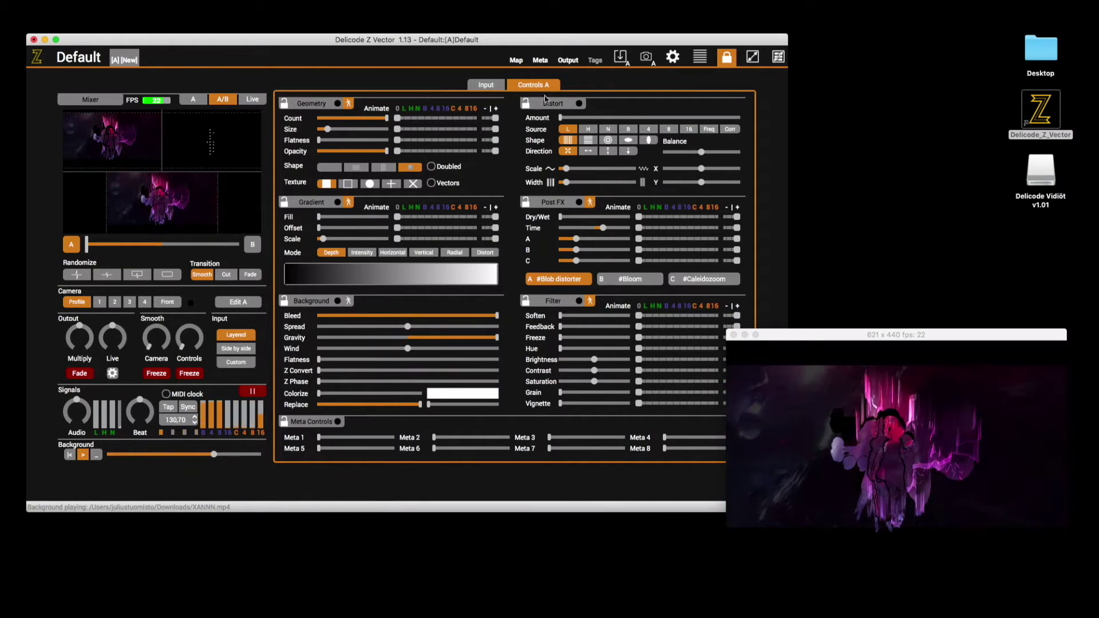
pyautogui.click(750, 59)
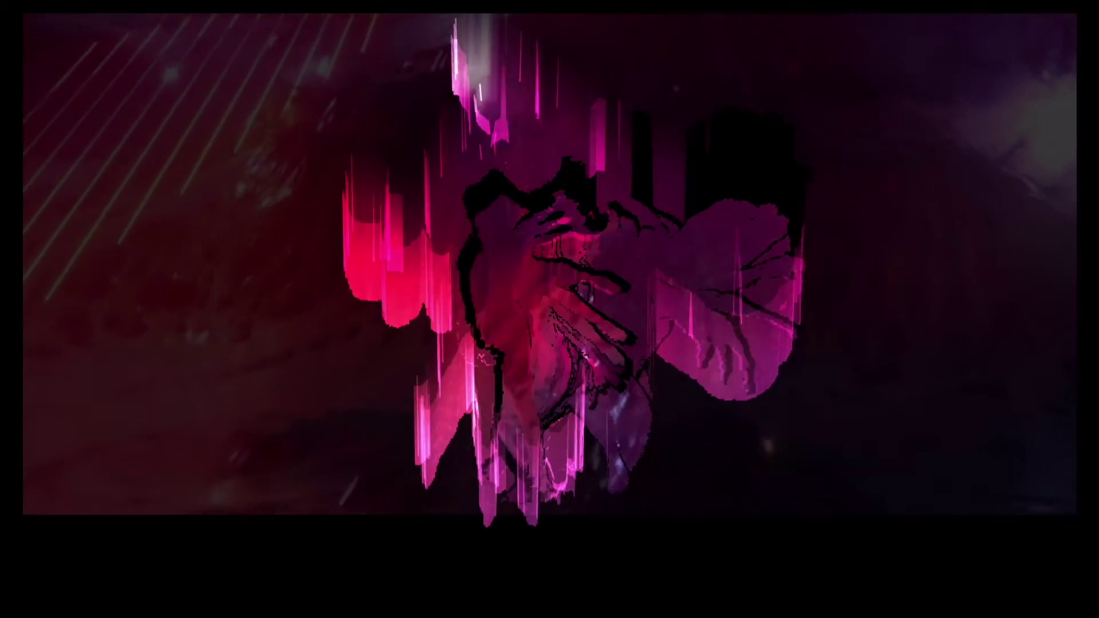
pyautogui.press('Escape')
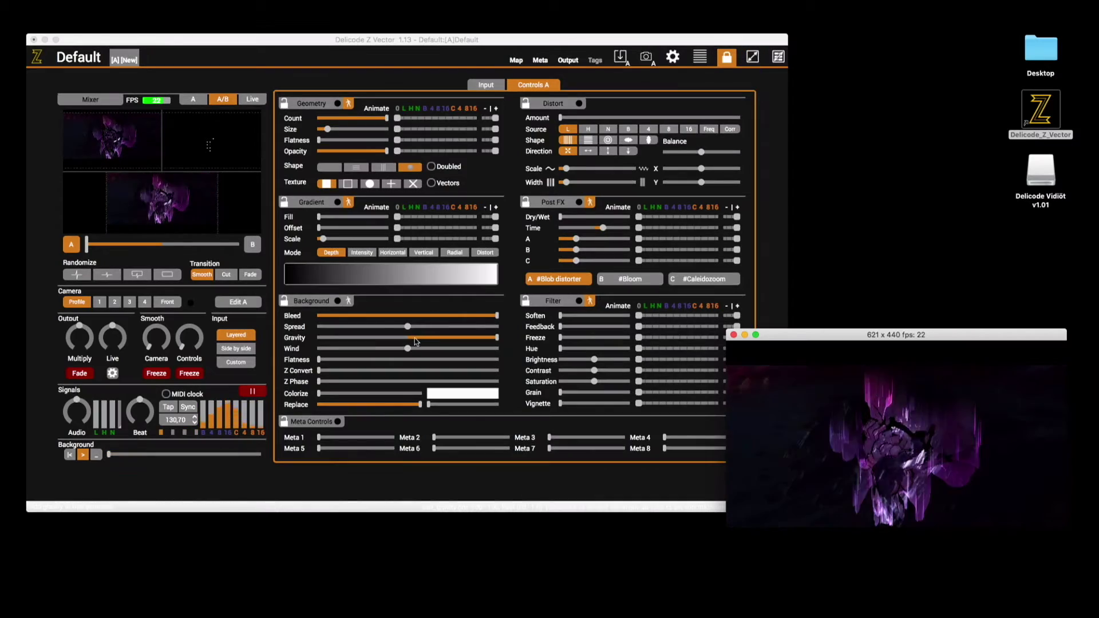
# Set the background Gravity to -100 and raise Wind and Flatness to maximum, checking the output in full screen.
pyautogui.moveTo(408, 350); pyautogui.dragTo(486, 349)
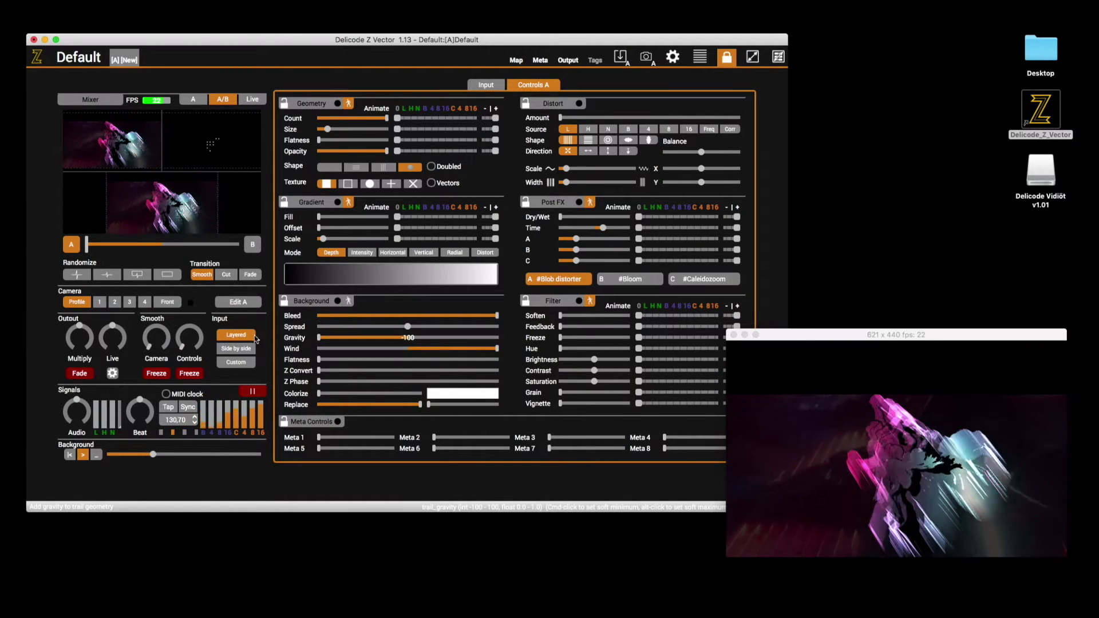
pyautogui.click(752, 56)
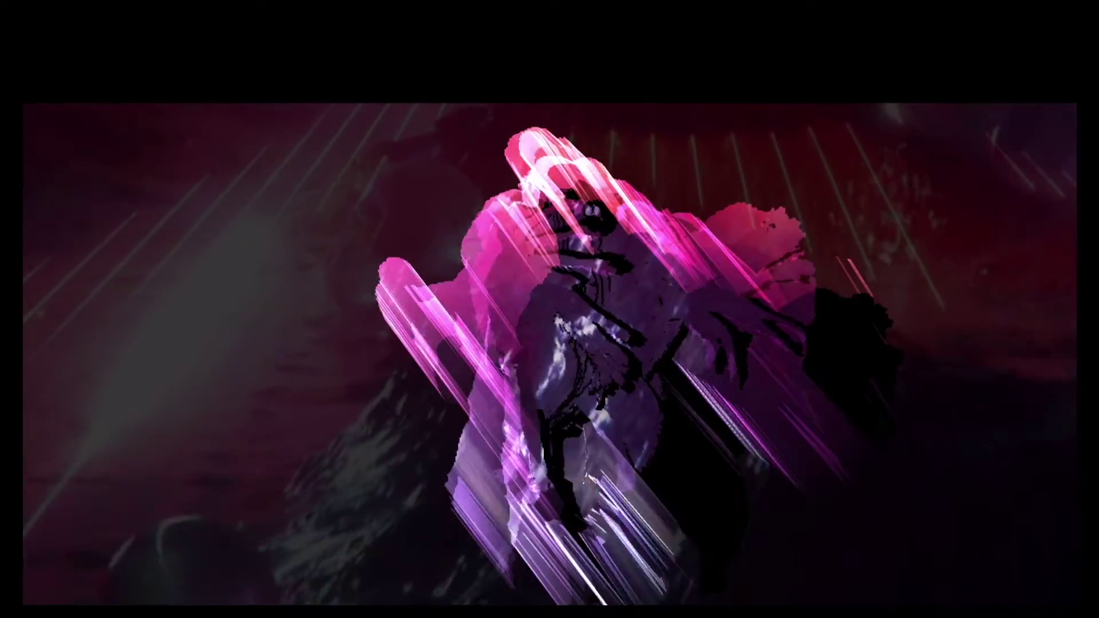
pyautogui.press('Escape')
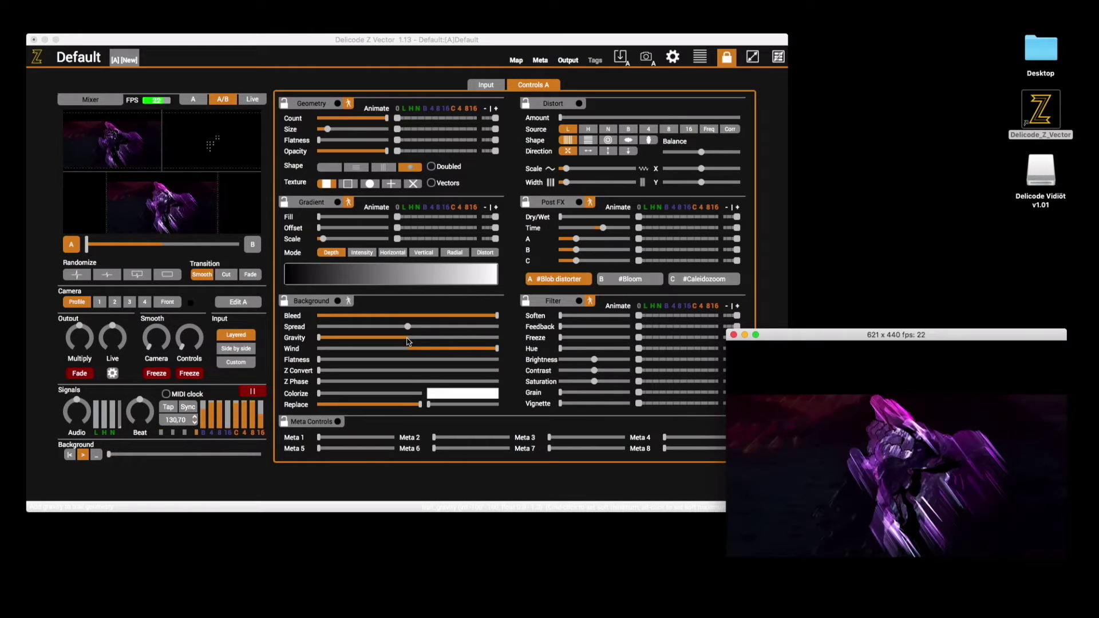
pyautogui.click(335, 362)
pyautogui.moveTo(335, 362); pyautogui.dragTo(385, 359)
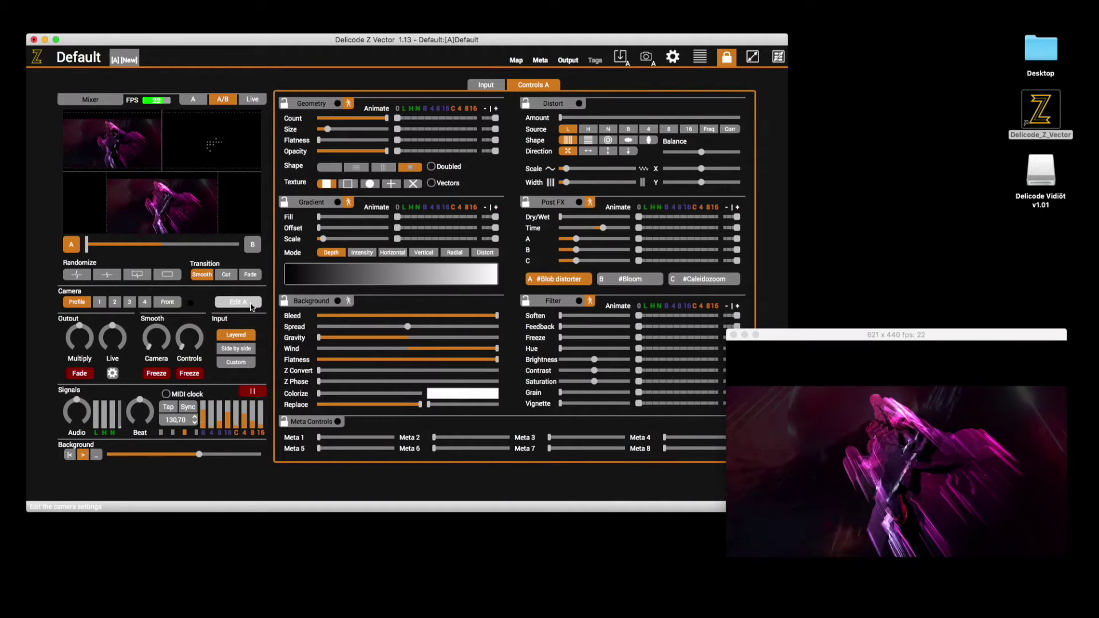
# Set a manual centre point on the Input 1 preview and give camera A a slow positive yaw velocity, checking it in full screen.
pyautogui.click(487, 86)
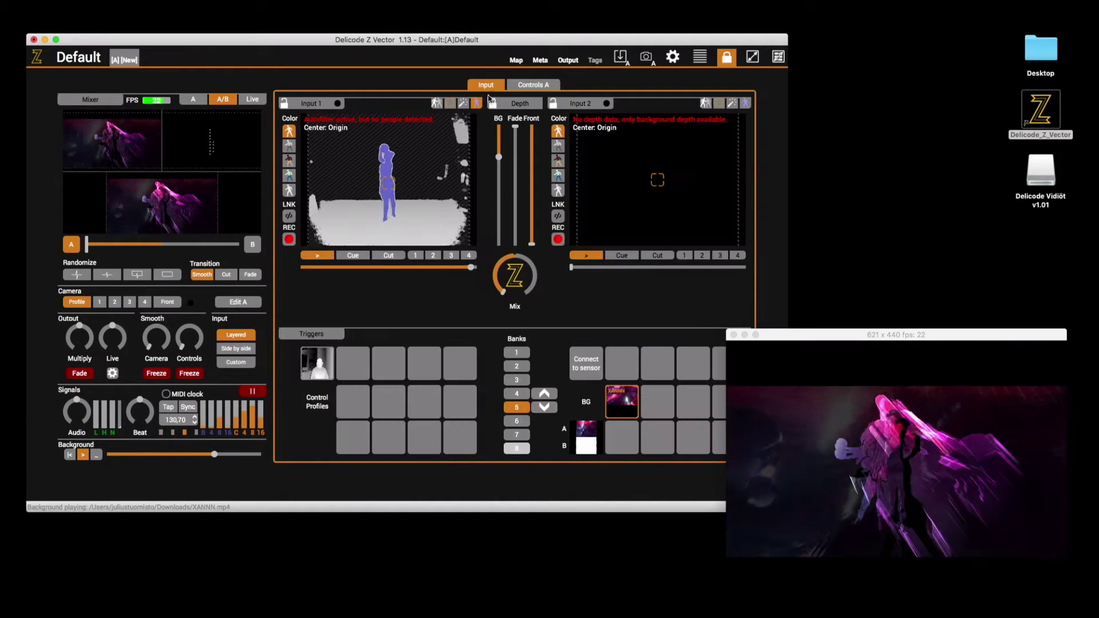
pyautogui.click(390, 174)
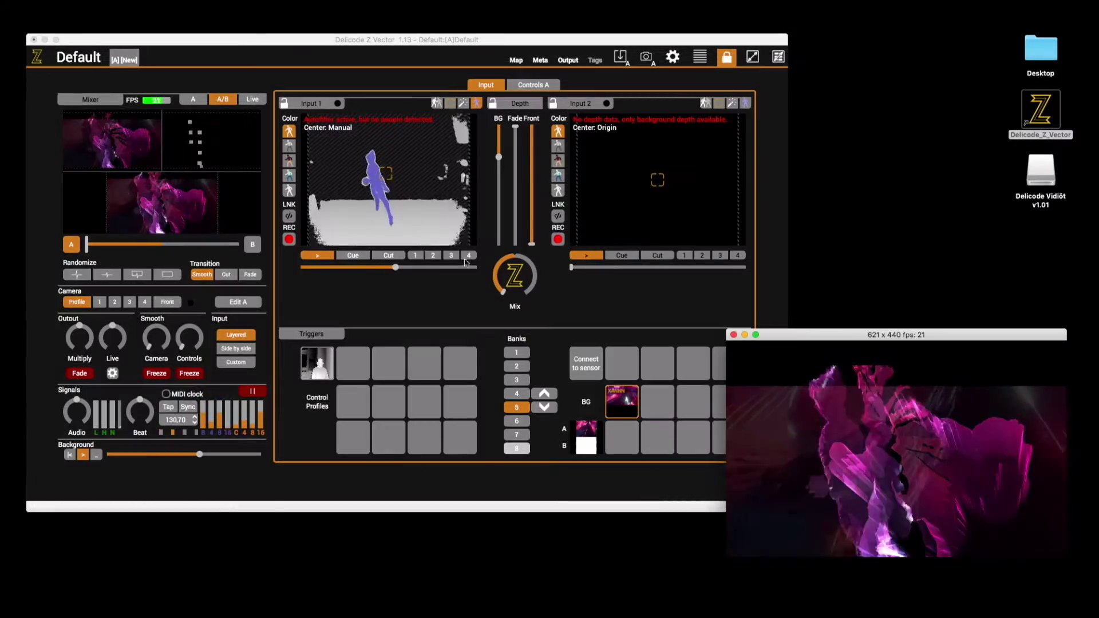
pyautogui.click(241, 304)
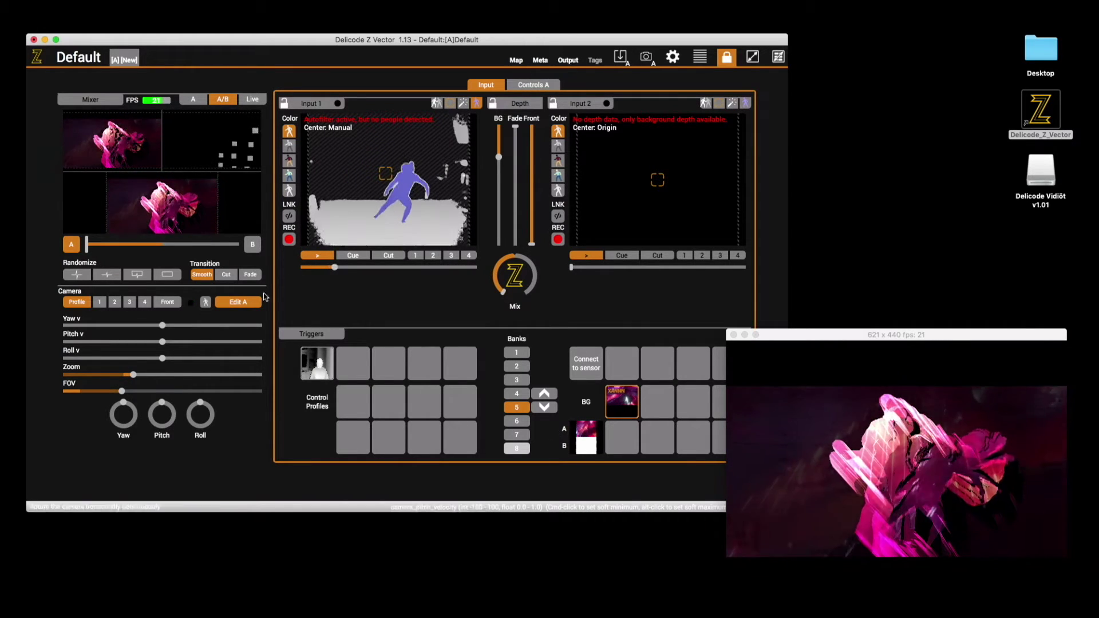
pyautogui.click(188, 328)
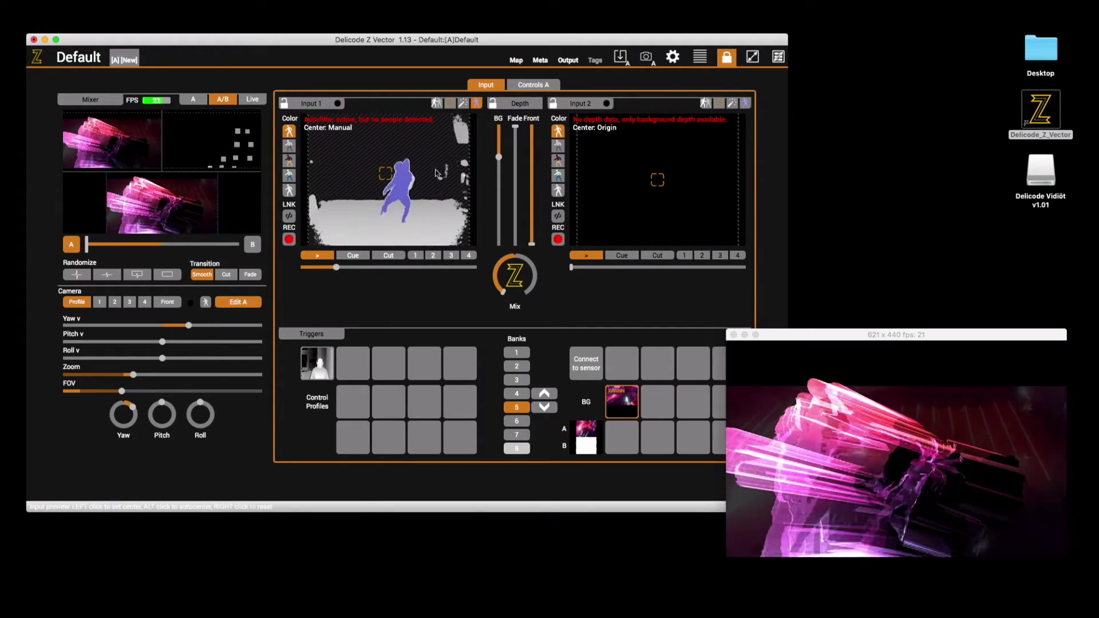
pyautogui.click(752, 55)
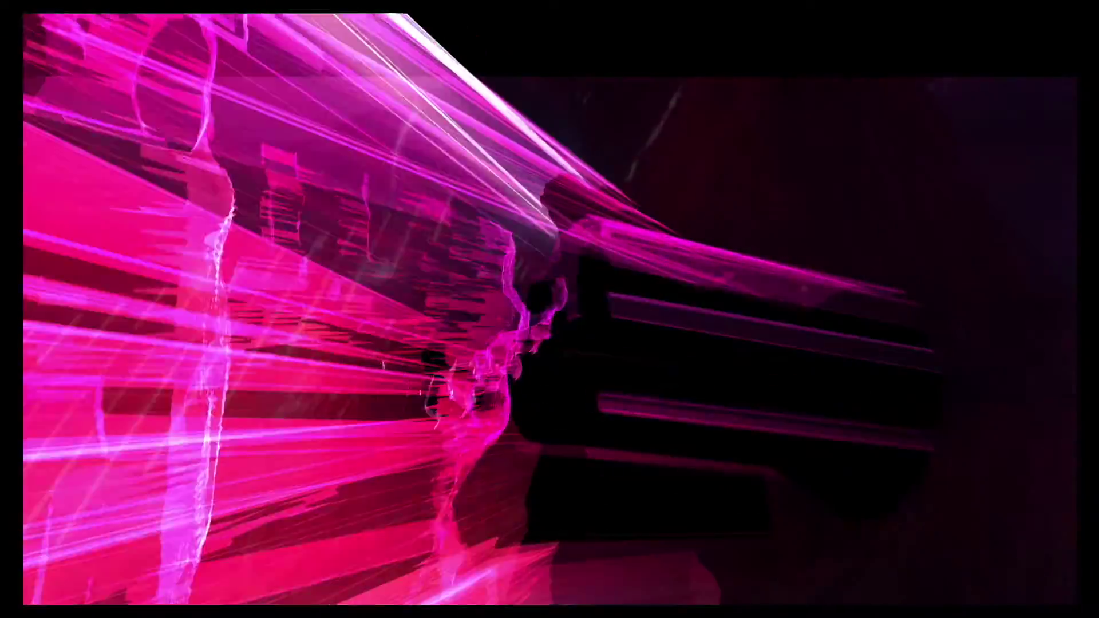
pyautogui.press('Escape')
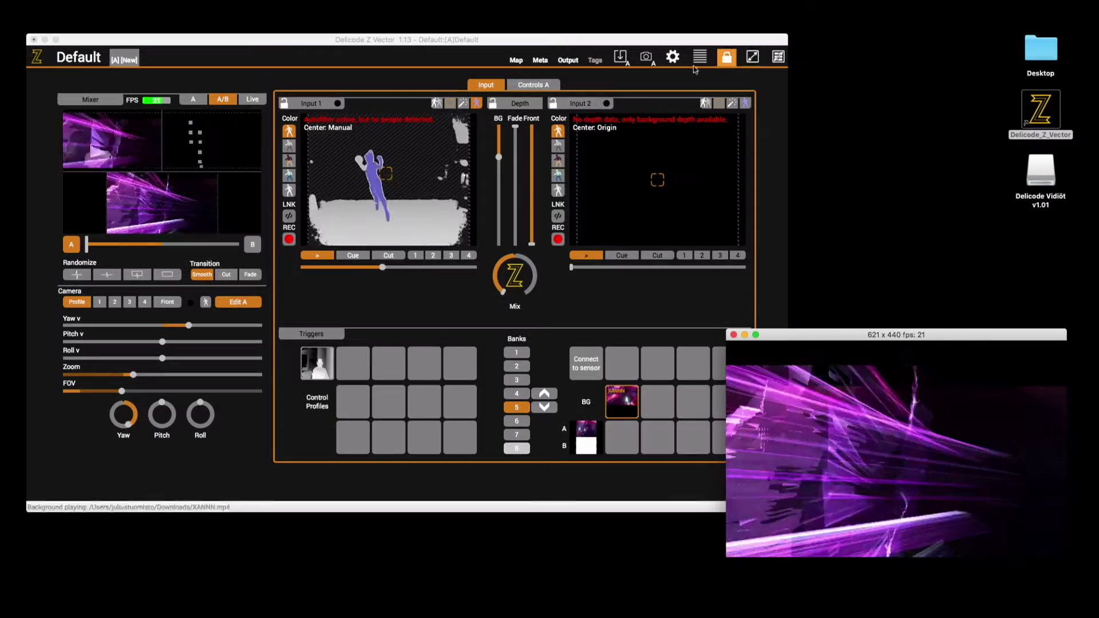
# Return the background Gravity and Wind to their centre values and view the output in full screen.
pyautogui.click(533, 85)
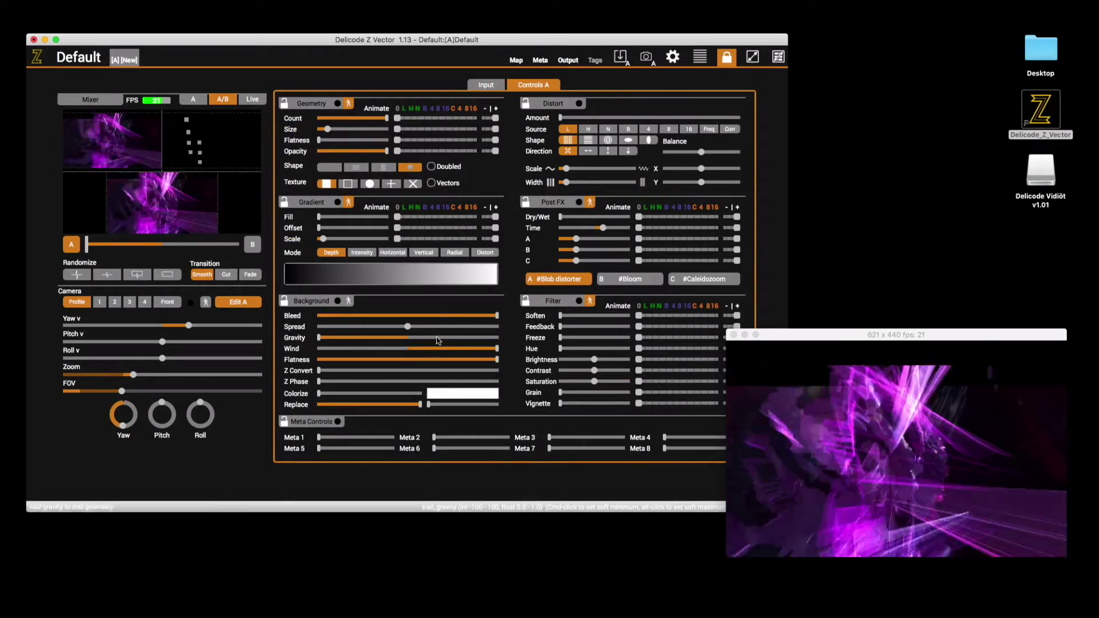
pyautogui.click(407, 338)
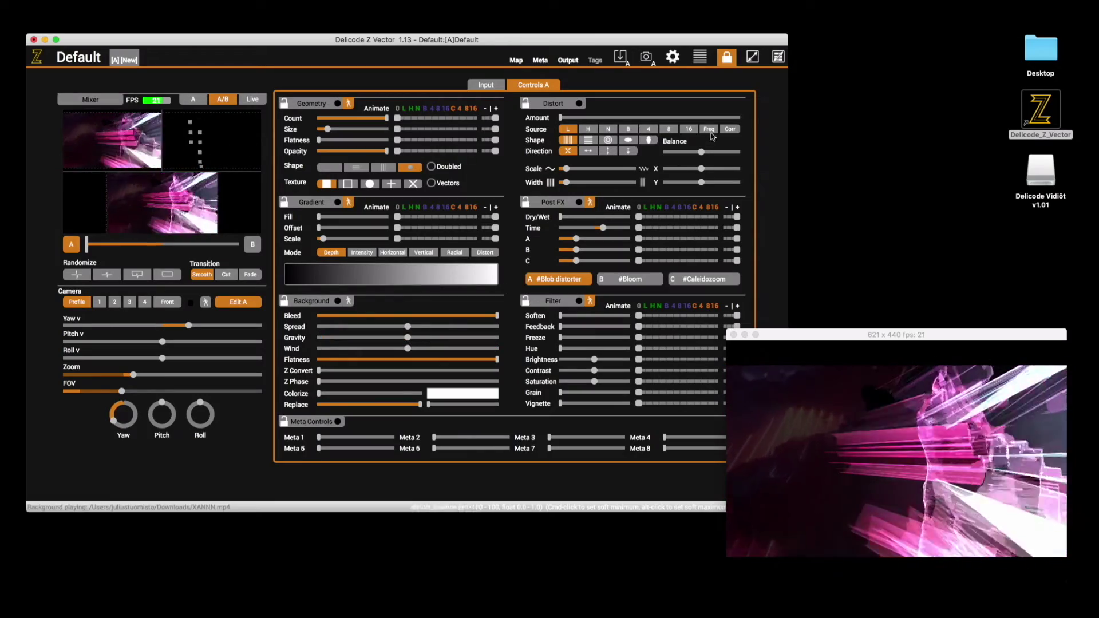
pyautogui.click(747, 59)
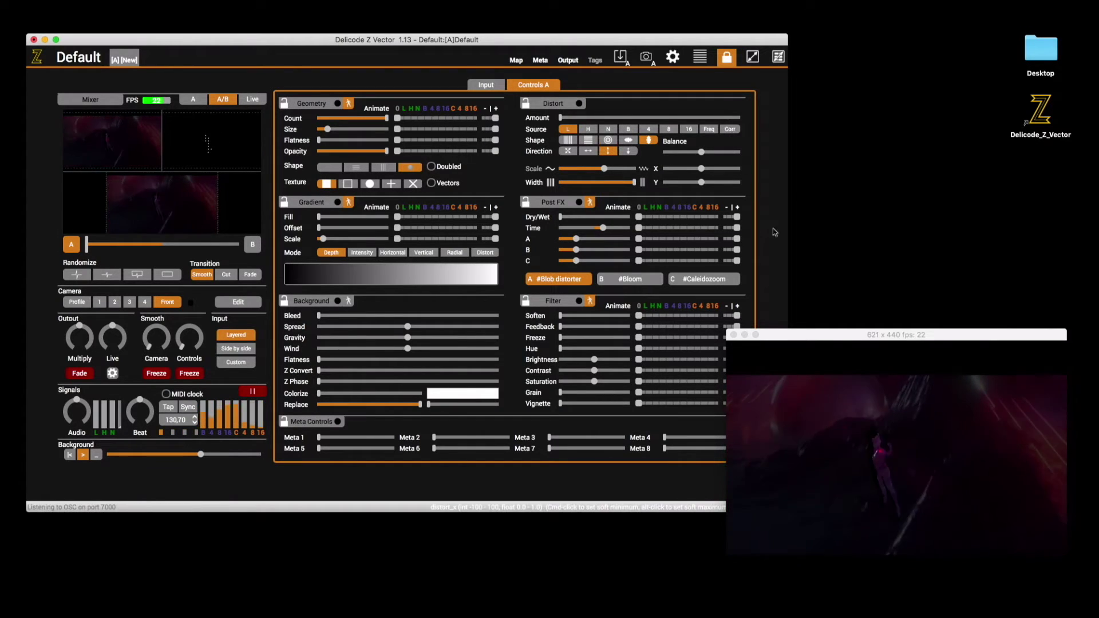
# Switch to the SoundCloud page in Chrome, start the track Fireside Affairs, and minimise the browser window.
pyautogui.moveTo(936, 602)
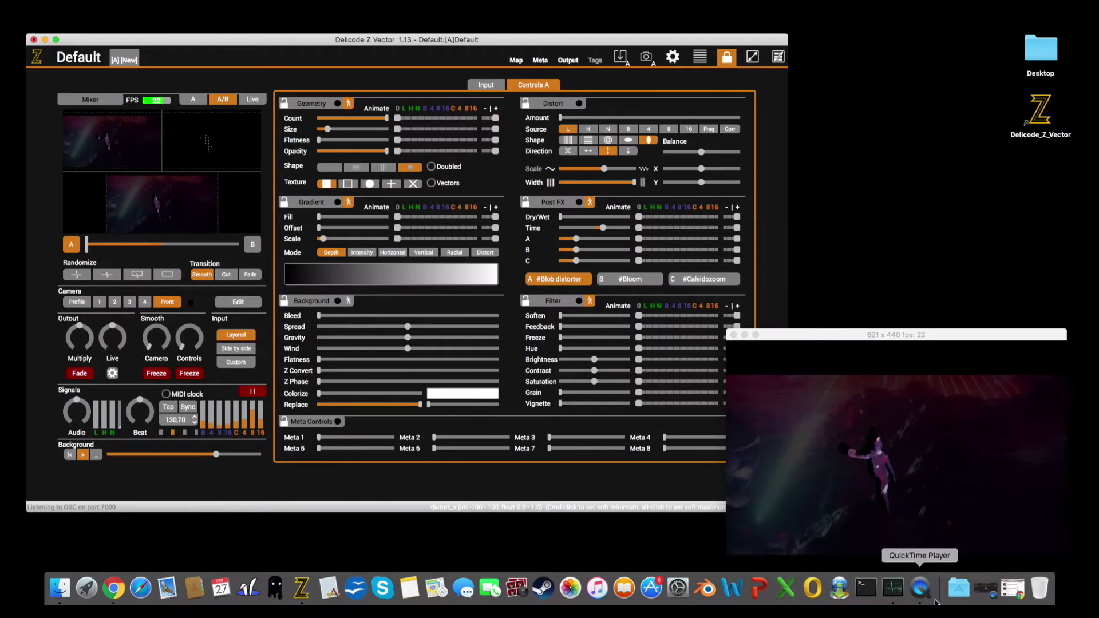
pyautogui.click(1013, 588)
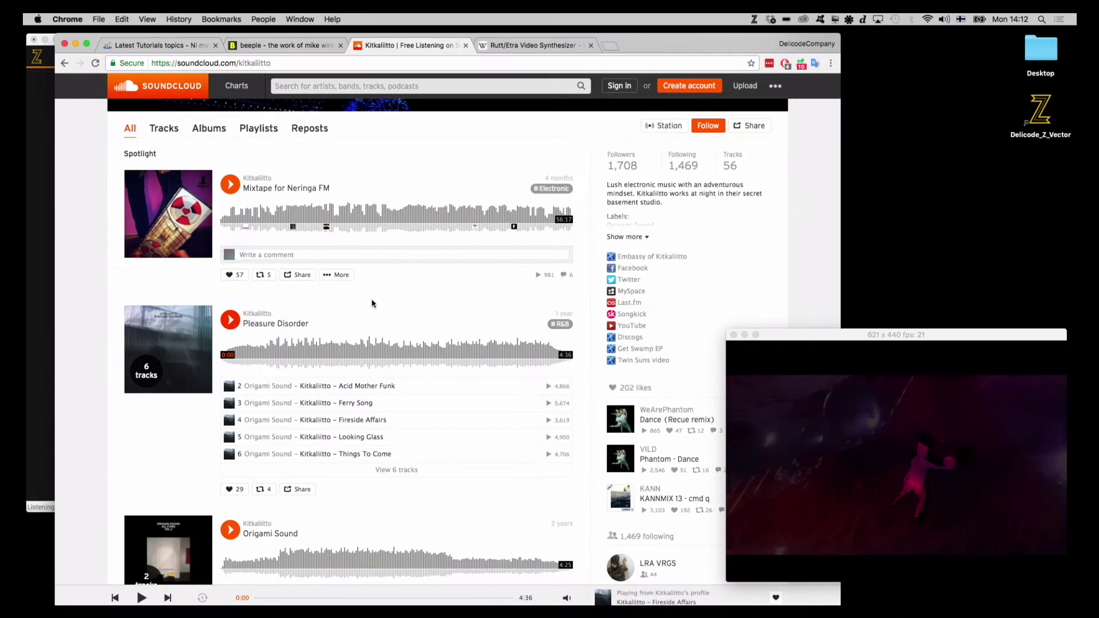
pyautogui.click(295, 422)
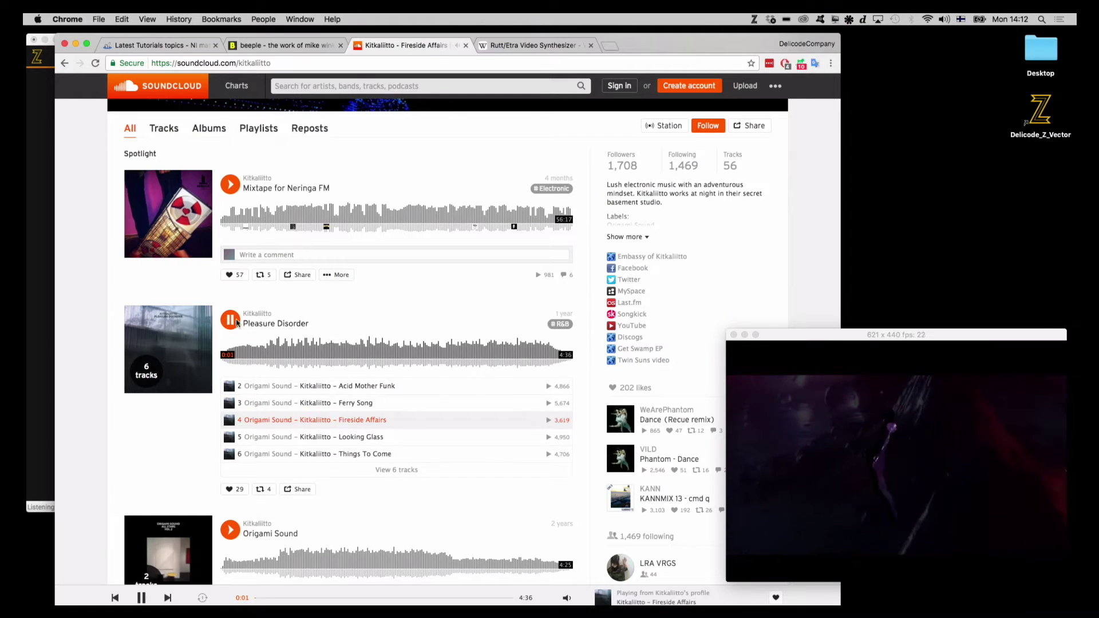
pyautogui.click(75, 43)
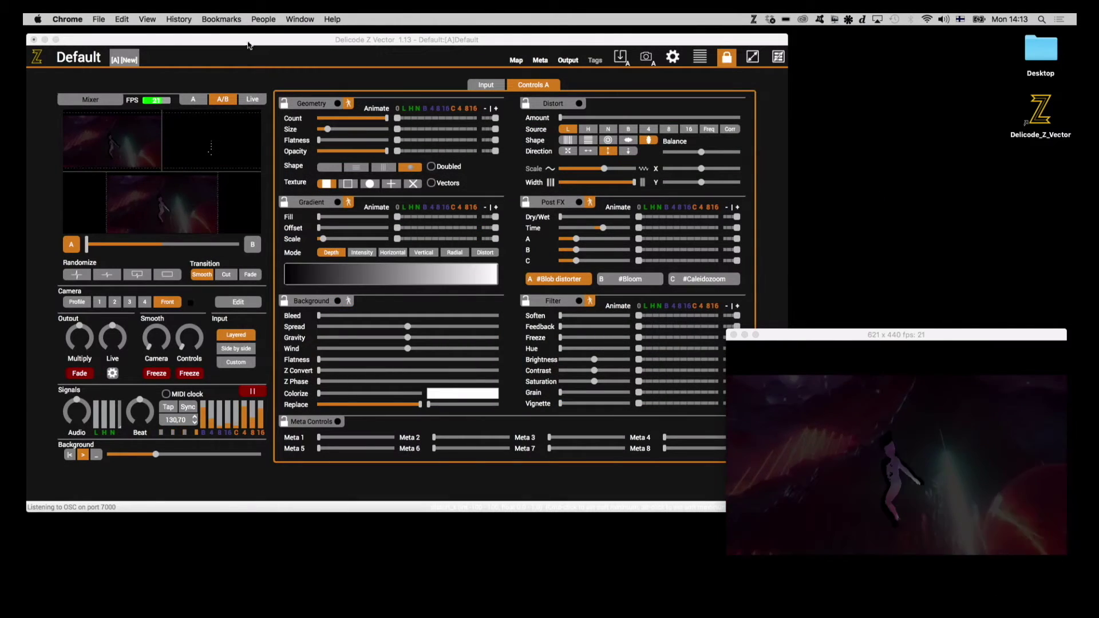
# Lower the Distort Scale and Width close to minimum and raise the Amount to about a third of its range with the first wave shape.
pyautogui.click(509, 107)
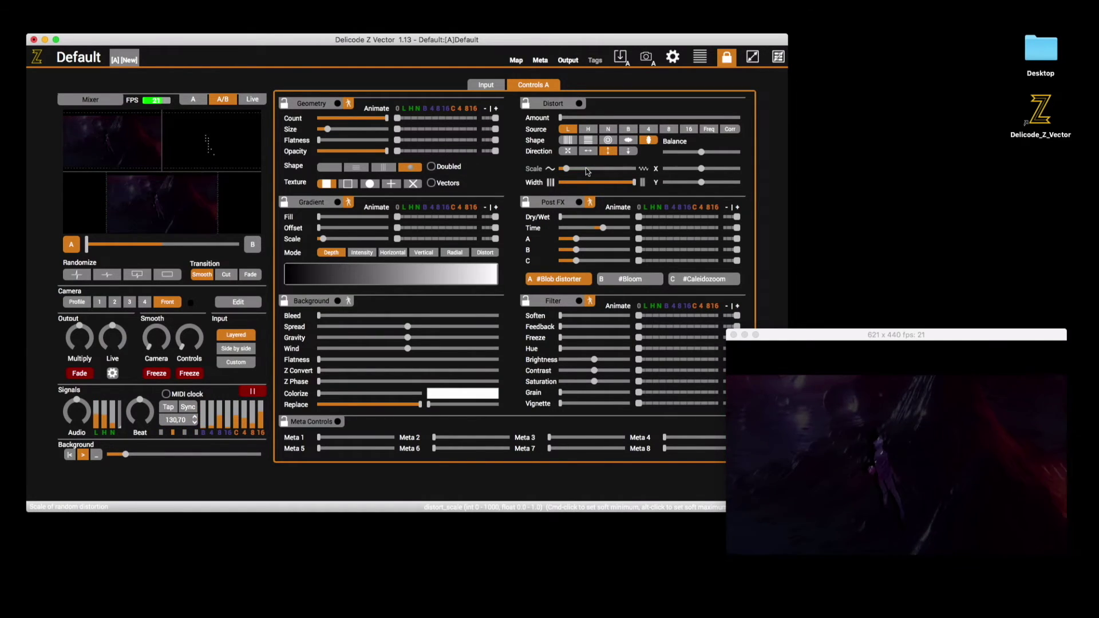
pyautogui.moveTo(585, 184); pyautogui.dragTo(566, 183)
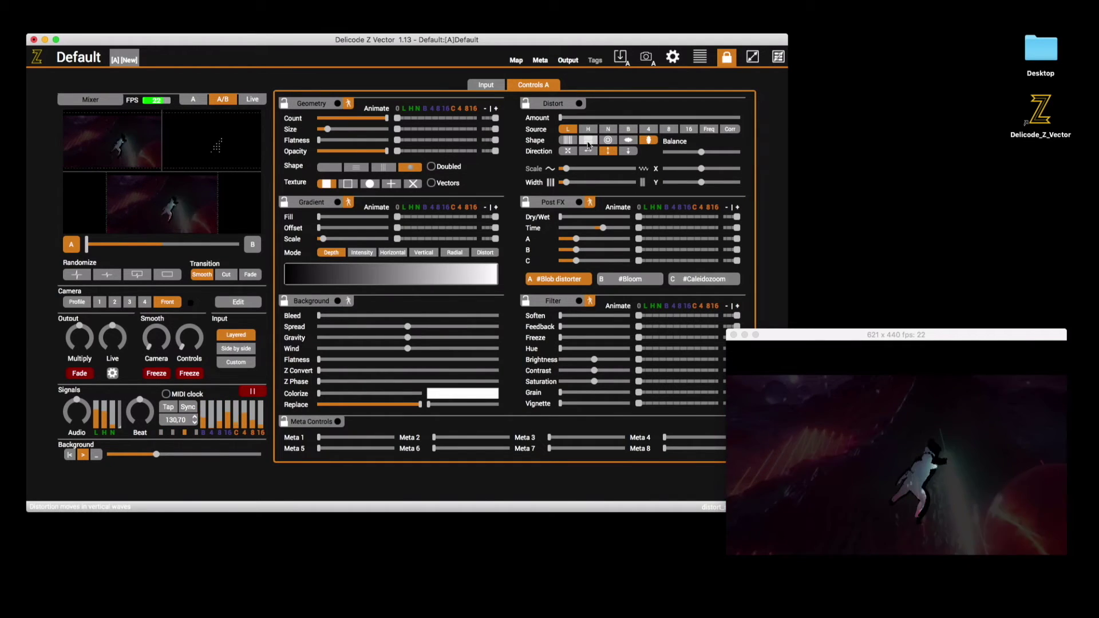
pyautogui.moveTo(571, 118); pyautogui.dragTo(617, 114)
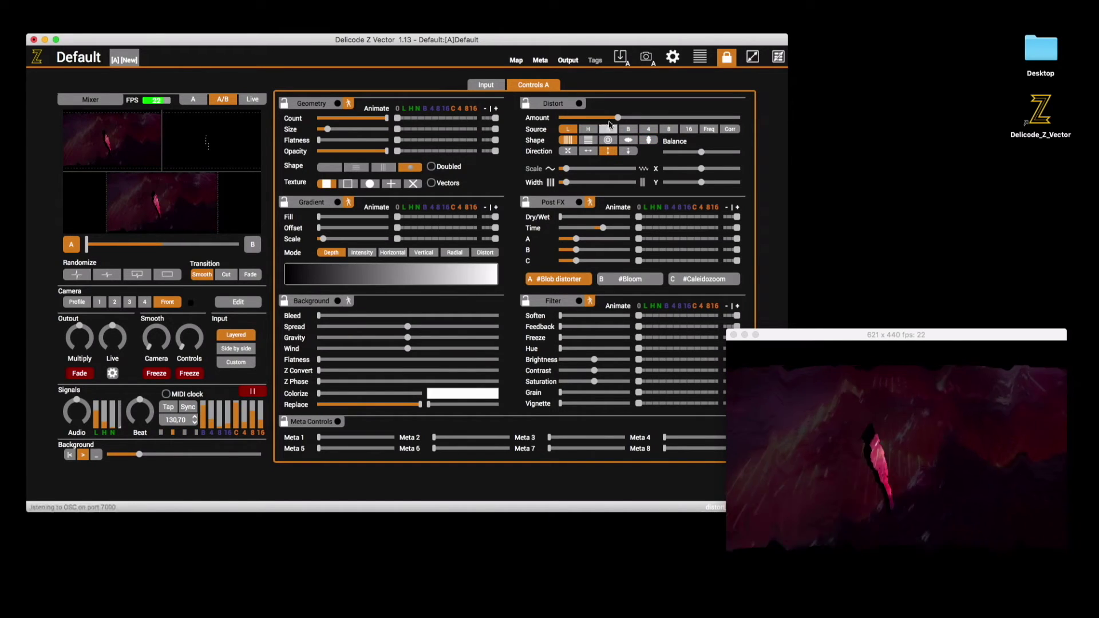
pyautogui.moveTo(618, 118); pyautogui.dragTo(621, 119)
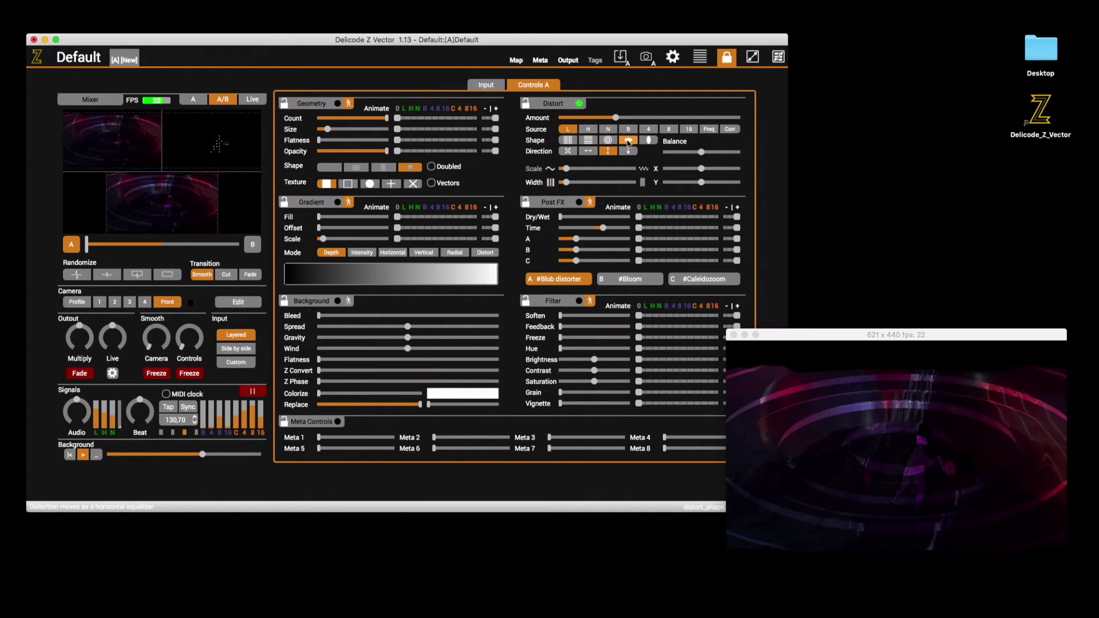
# Try the horizontal and vertical equalizer Distort shapes, returning to the first wave shape with a random direction.
pyautogui.click(628, 141)
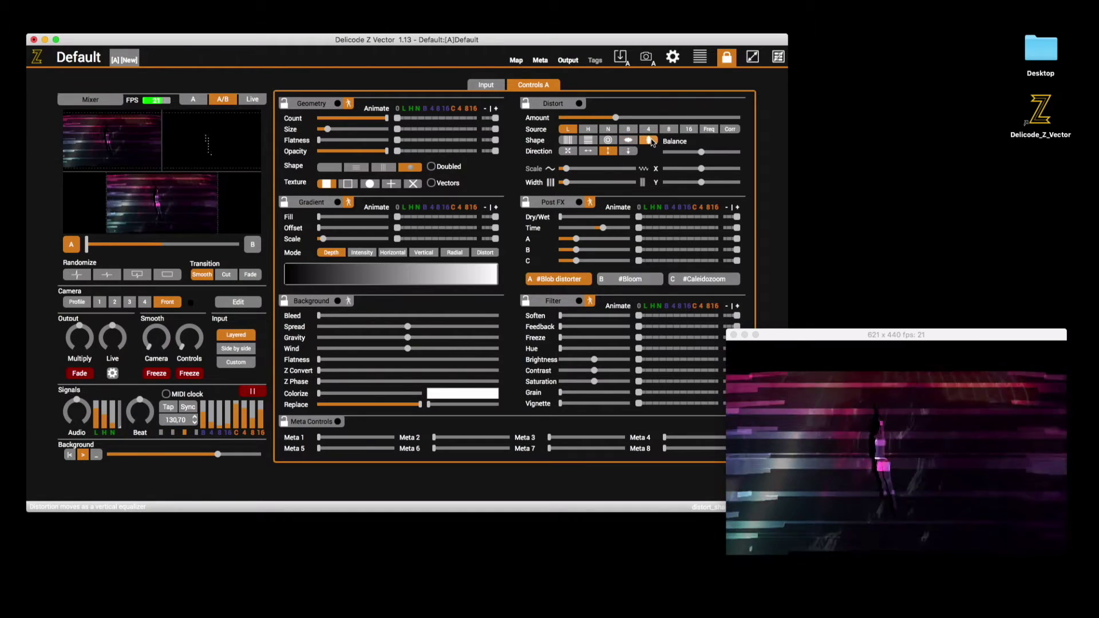
pyautogui.click(567, 142)
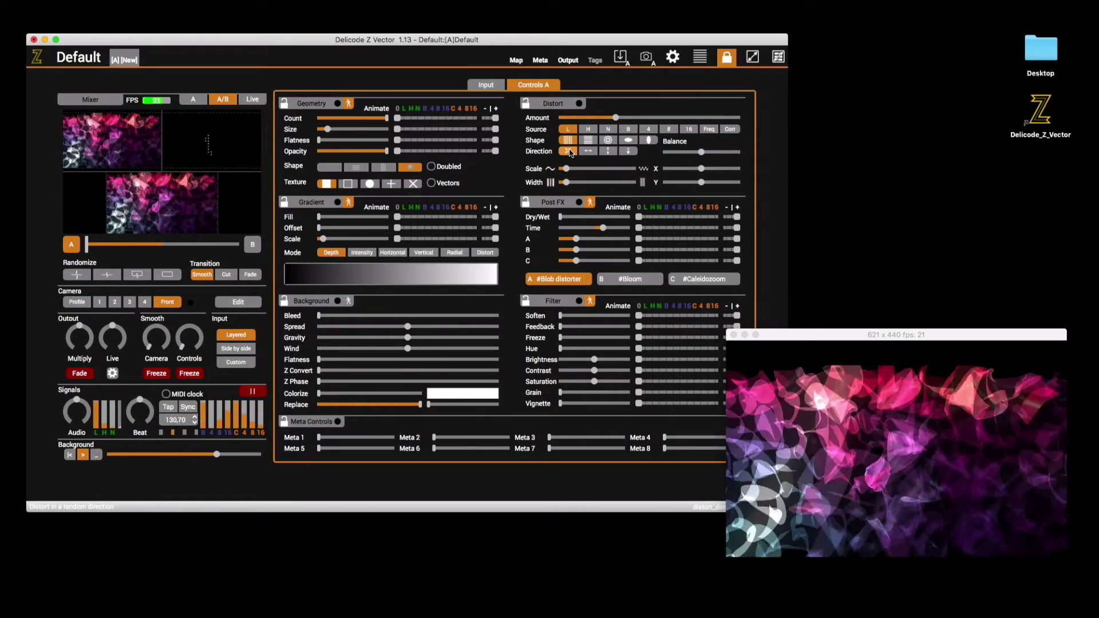
# Try the sideways and downward-arrow Distort directions while moving the Amount up to about 743 and back down.
pyautogui.moveTo(616, 118)
pyautogui.mouseDown()
pyautogui.moveTo(587, 120)
pyautogui.moveTo(608, 121)
pyautogui.mouseUp()
pyautogui.click(589, 151)
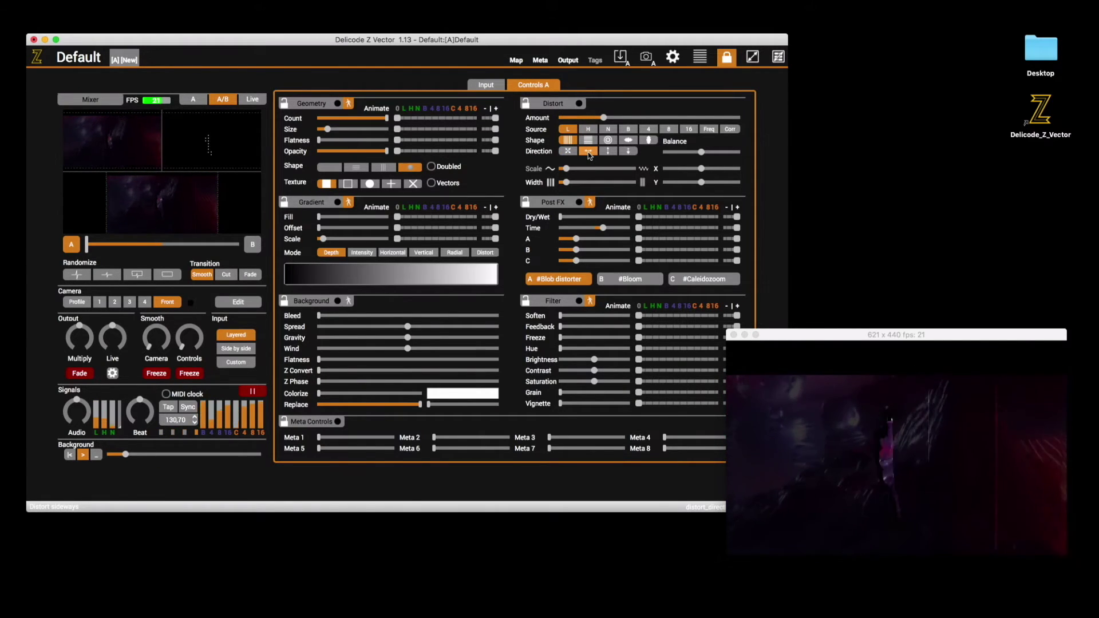
pyautogui.click(628, 152)
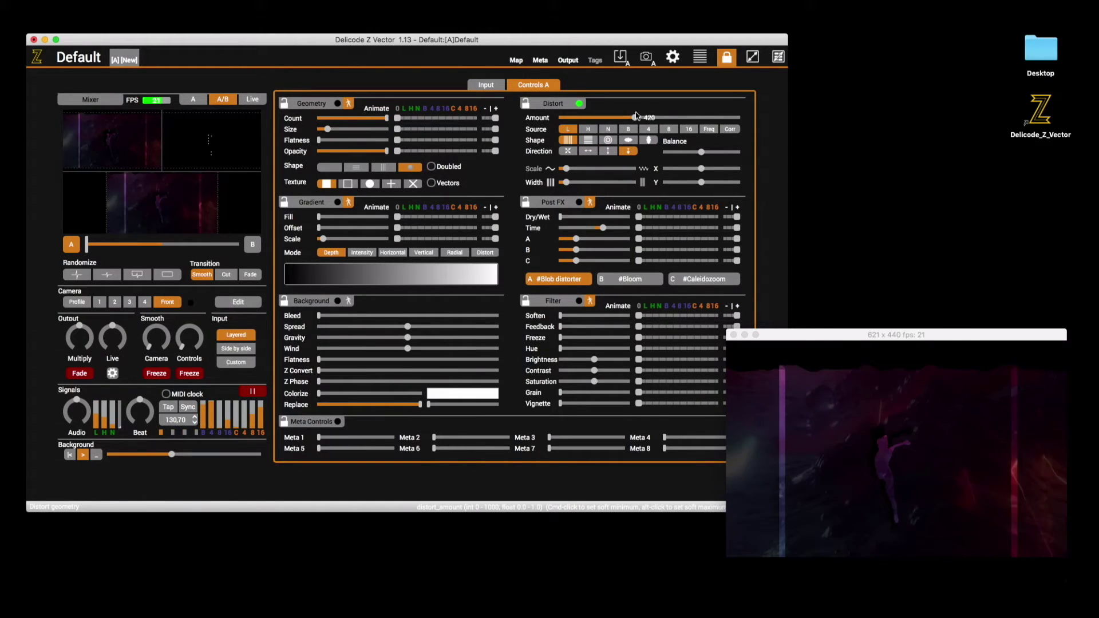
pyautogui.moveTo(682, 108)
pyautogui.mouseDown()
pyautogui.moveTo(714, 109)
pyautogui.moveTo(694, 113)
pyautogui.mouseUp()
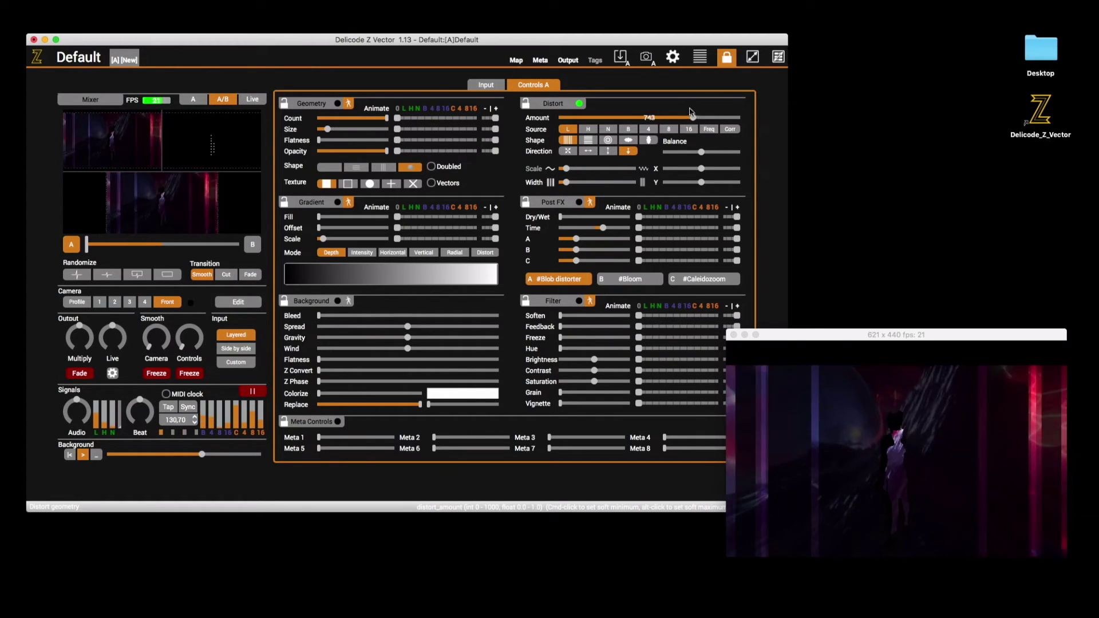
pyautogui.moveTo(612, 115); pyautogui.dragTo(589, 114)
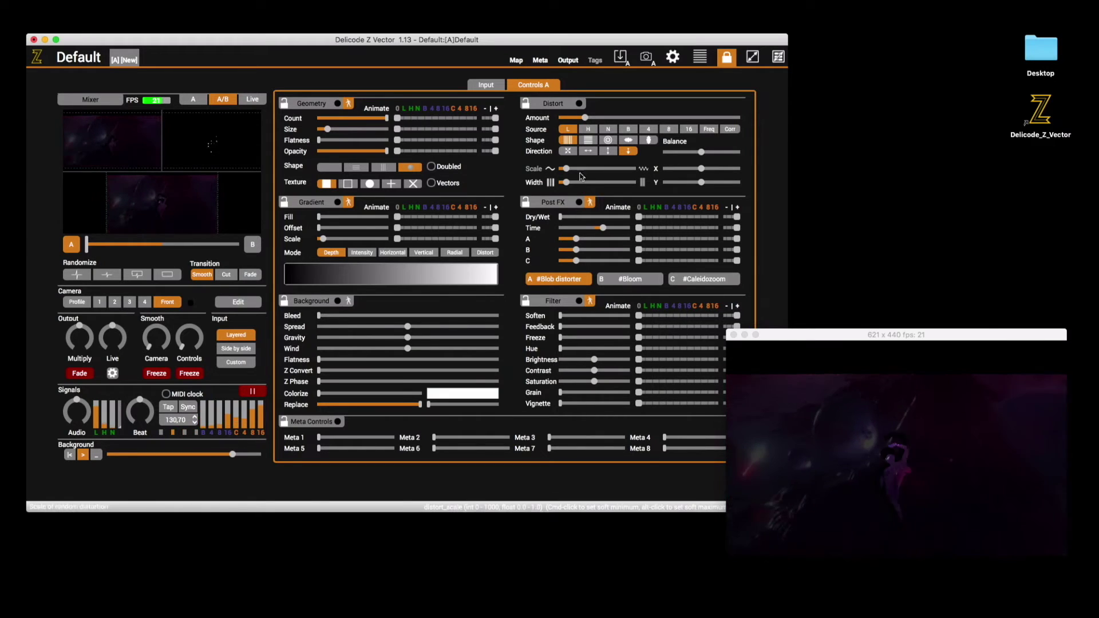
# Set the Distort direction to random and adjust the Amount to about a sixth of its range.
pyautogui.moveTo(585, 117); pyautogui.dragTo(601, 119)
pyautogui.click(567, 151)
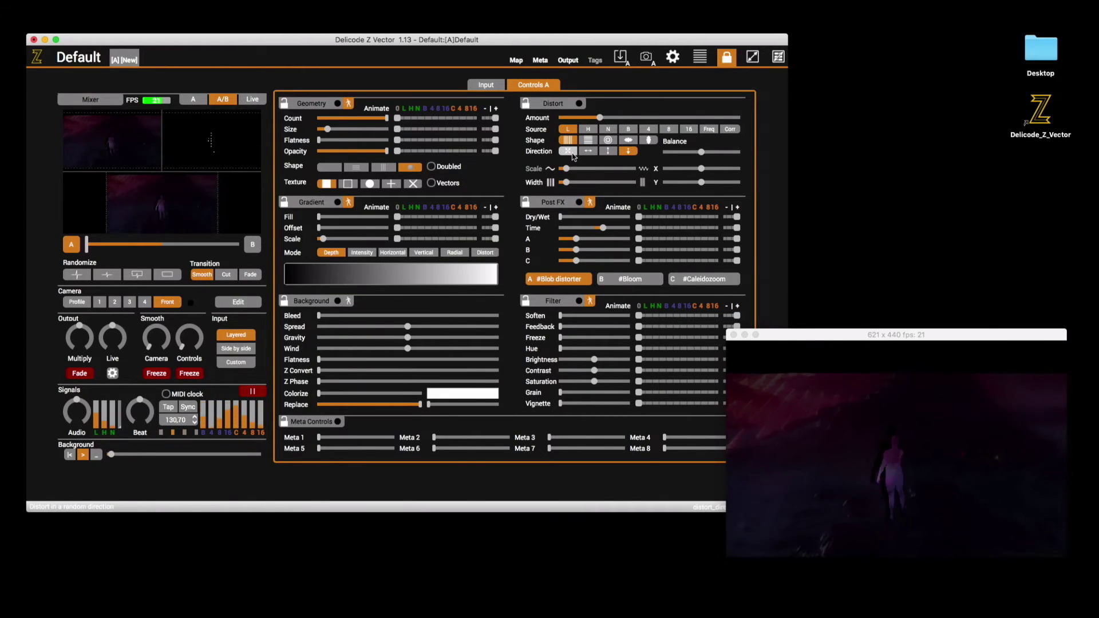
pyautogui.moveTo(584, 118)
pyautogui.mouseDown()
pyautogui.moveTo(573, 118)
pyautogui.moveTo(582, 118)
pyautogui.mouseUp()
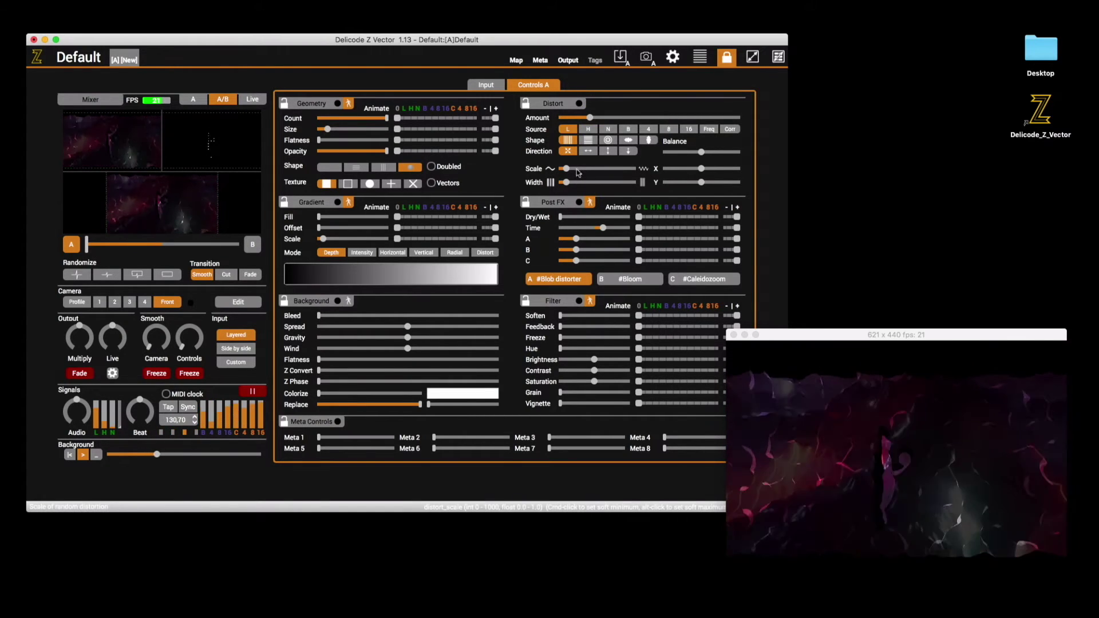
# Try the wave Distort with minimum Scale and maximum Width while lowering the Amount to about a seventh of its range.
pyautogui.moveTo(572, 169); pyautogui.dragTo(642, 177)
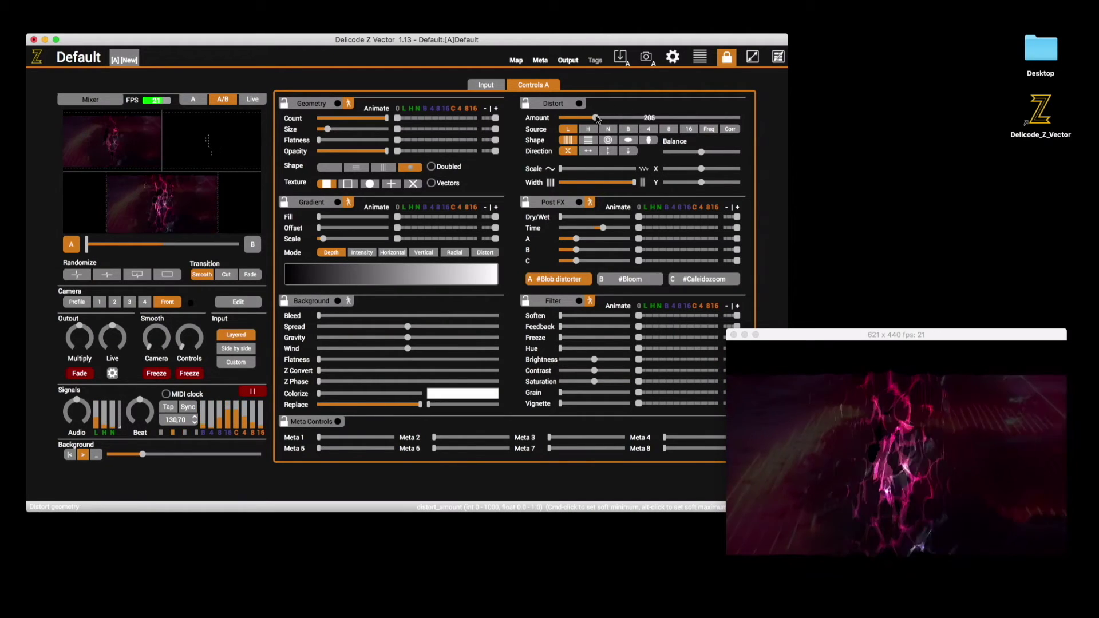
pyautogui.moveTo(626, 114); pyautogui.dragTo(608, 113)
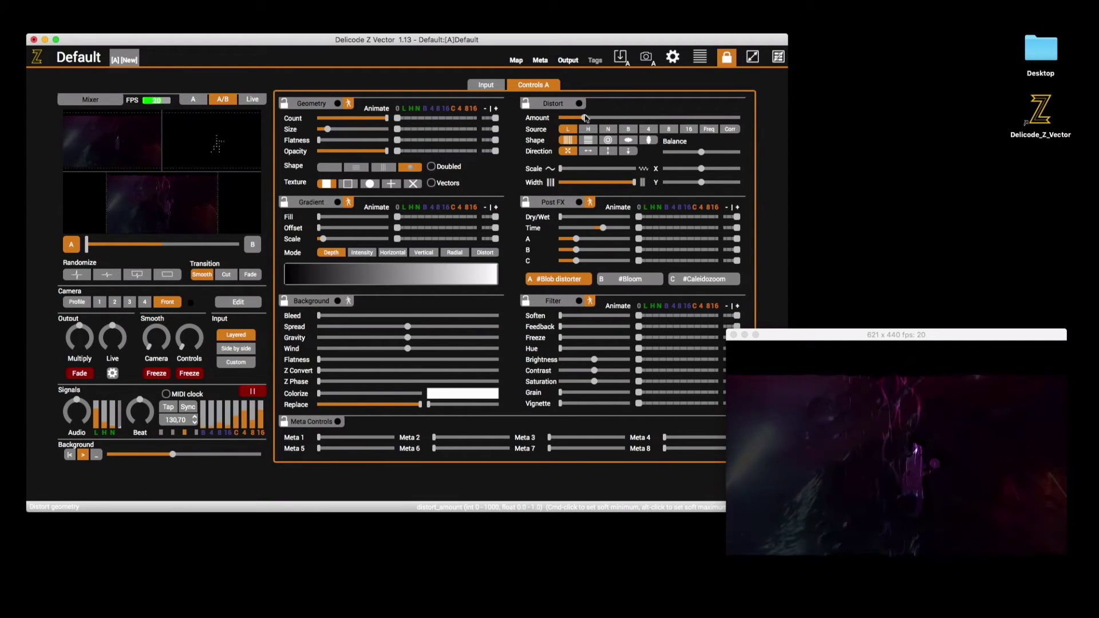
# Choose the circular Distort shape with Scale at about a third, Width at about half and Amount at about a sixth of range.
pyautogui.click(576, 169)
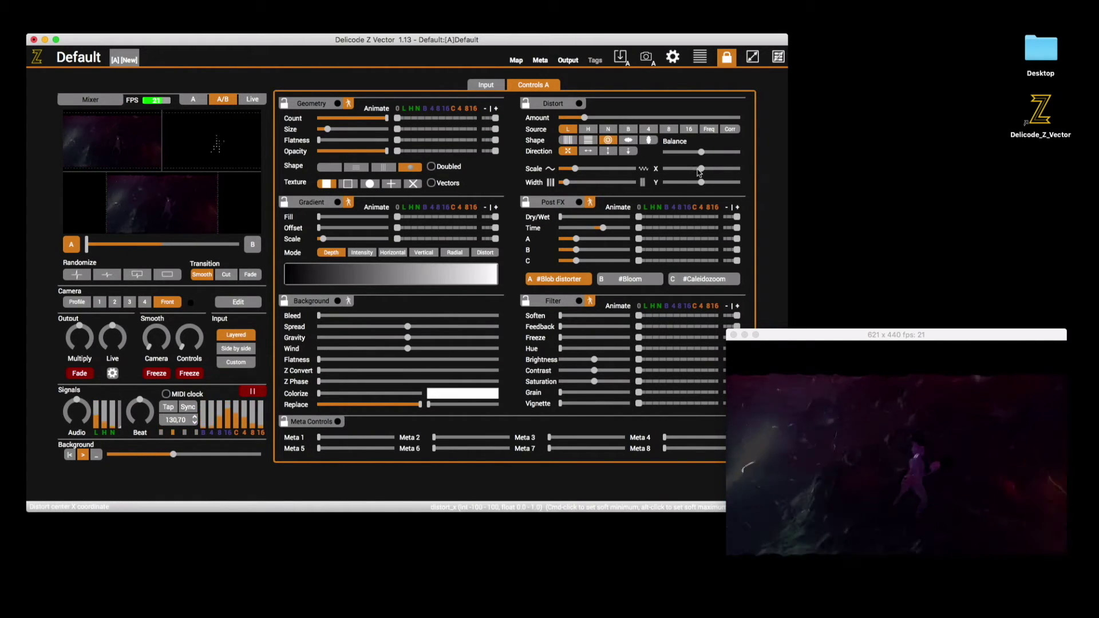
pyautogui.moveTo(585, 118)
pyautogui.mouseDown()
pyautogui.moveTo(608, 119)
pyautogui.moveTo(589, 119)
pyautogui.mouseUp()
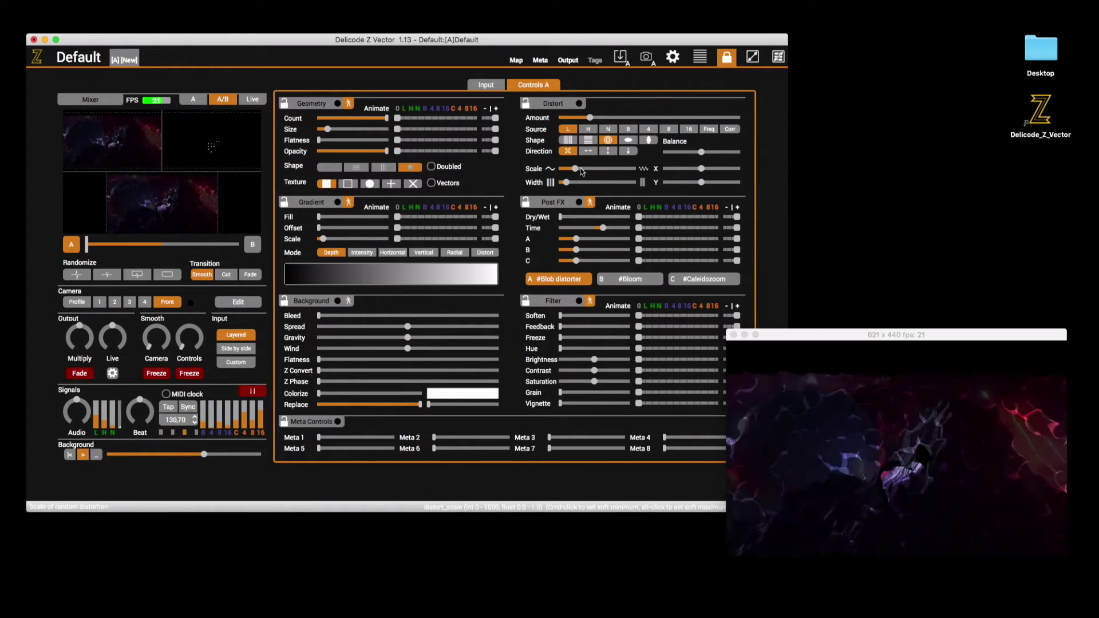
pyautogui.moveTo(569, 171); pyautogui.dragTo(594, 183)
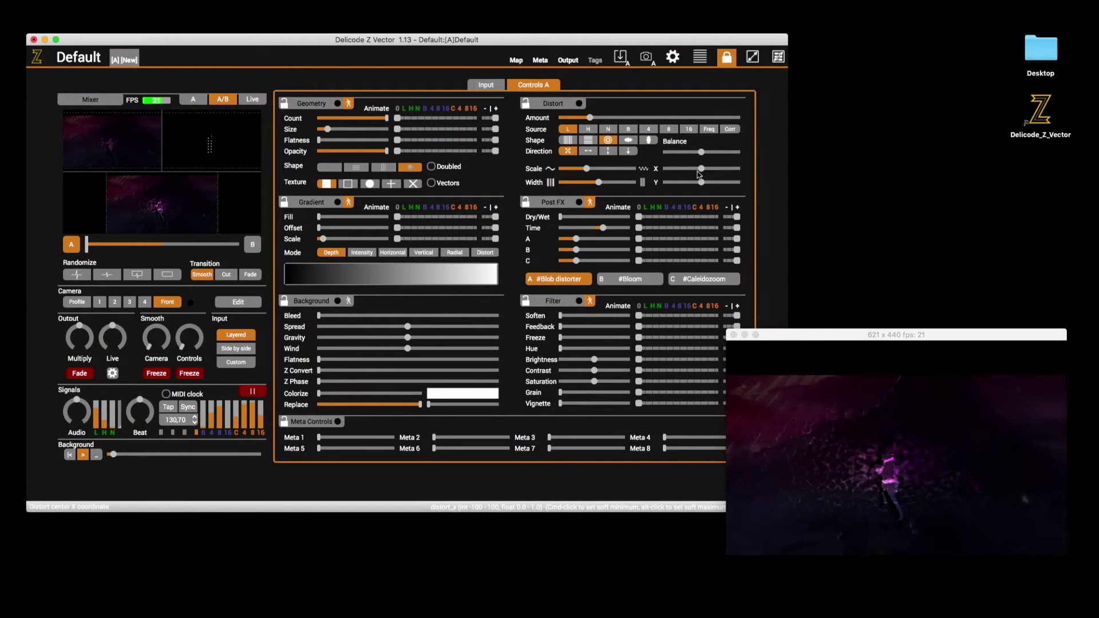
# Try shifting the Distort centre along X and Y, bringing both back to the middle.
pyautogui.moveTo(667, 172); pyautogui.dragTo(703, 171)
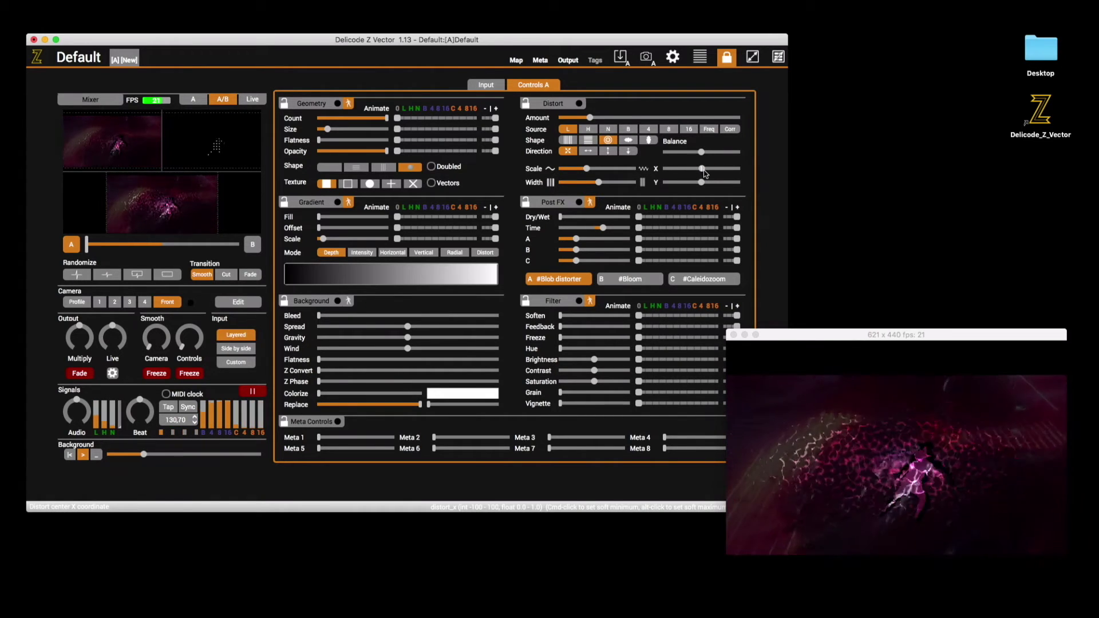
pyautogui.moveTo(663, 175); pyautogui.dragTo(699, 176)
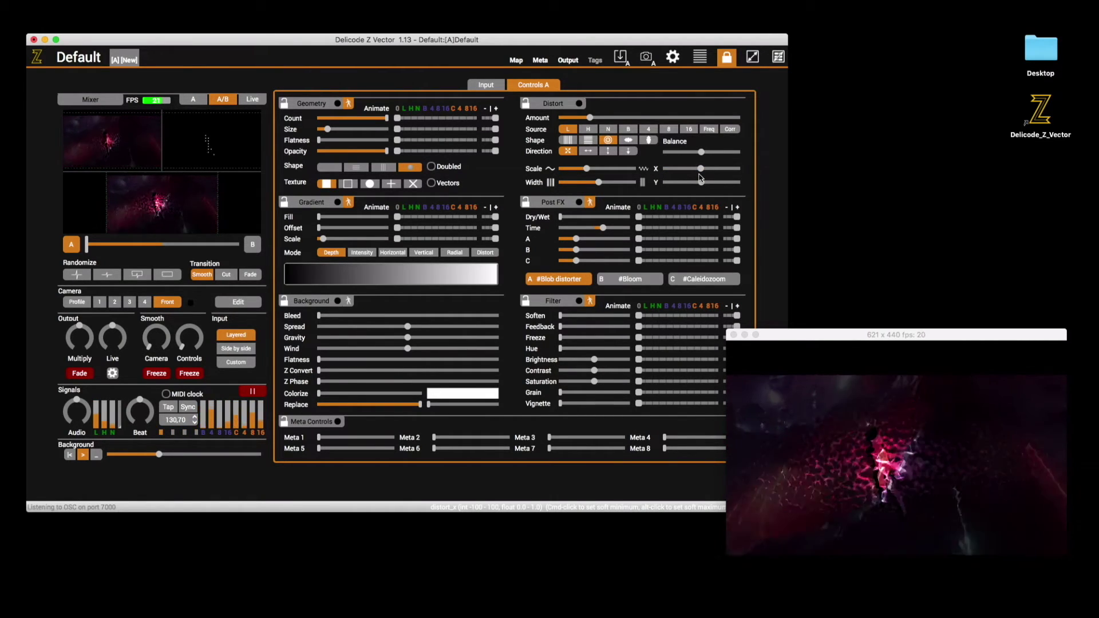
pyautogui.moveTo(699, 181)
pyautogui.mouseDown()
pyautogui.moveTo(689, 187)
pyautogui.moveTo(703, 186)
pyautogui.mouseUp()
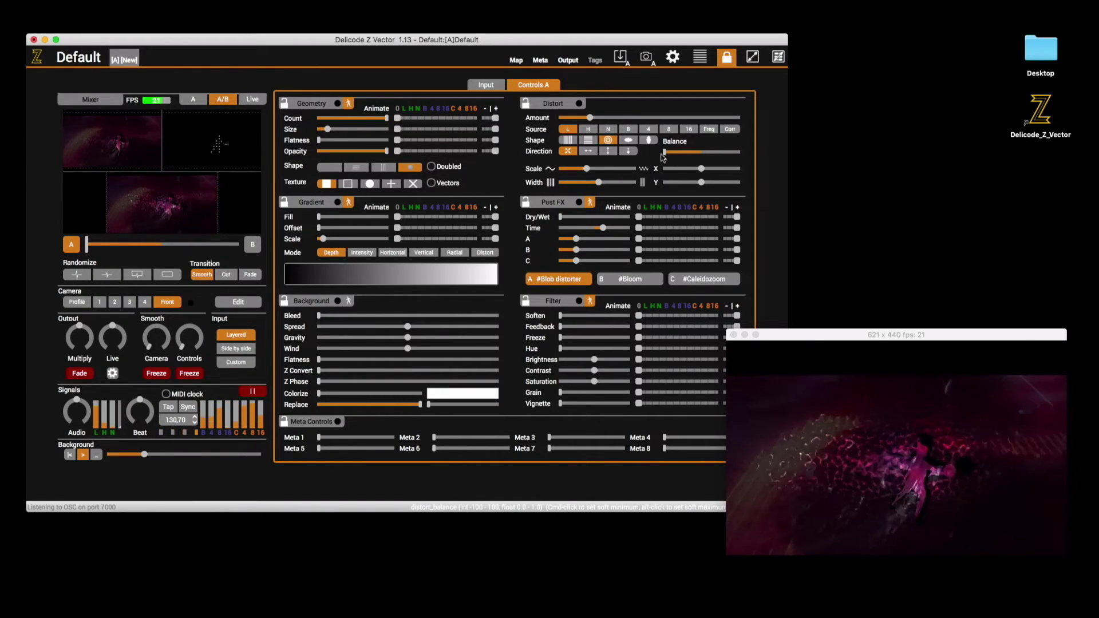
# Move the Distort Balance from background-only to foreground-only, raise the Amount to about half and settle it at about a quarter.
pyautogui.moveTo(662, 152)
pyautogui.moveTo(663, 152); pyautogui.dragTo(741, 152)
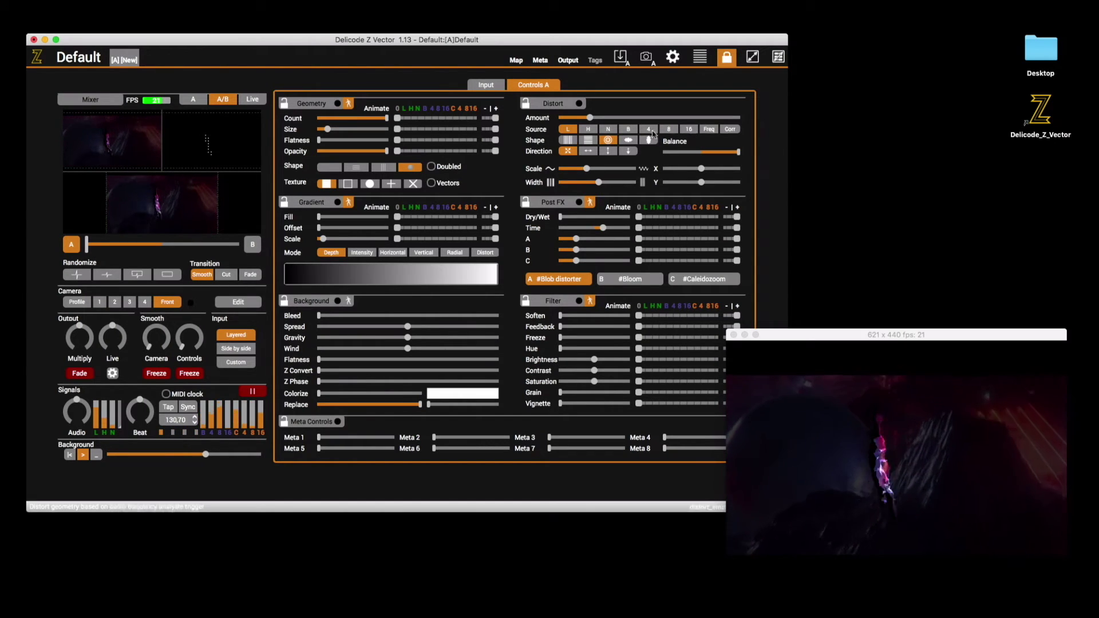
pyautogui.moveTo(636, 113); pyautogui.dragTo(651, 111)
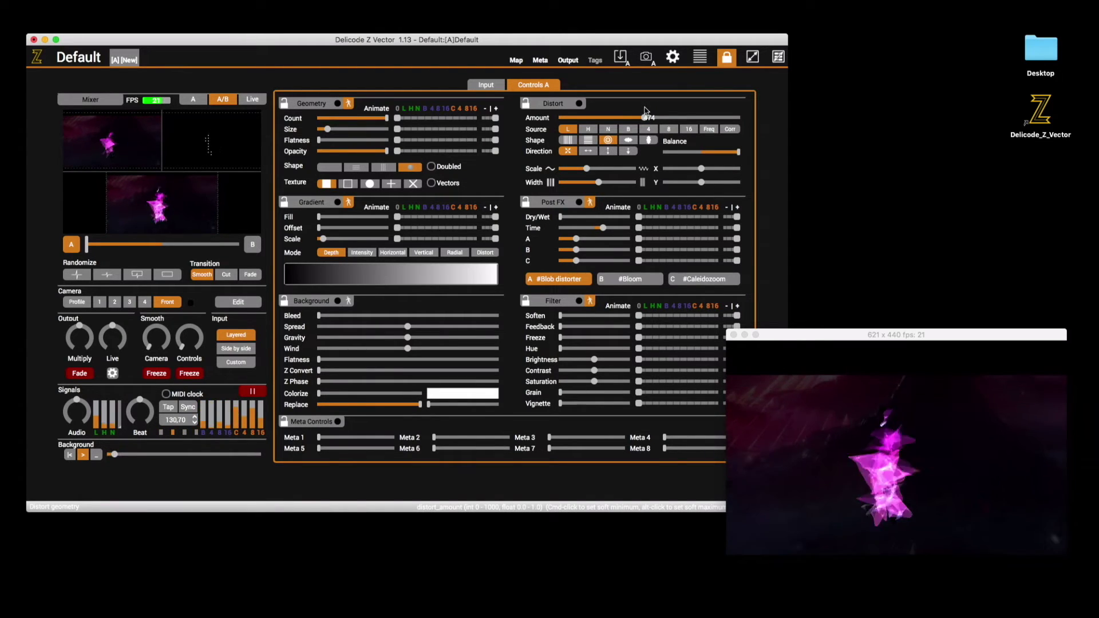
pyautogui.moveTo(642, 109); pyautogui.dragTo(585, 102)
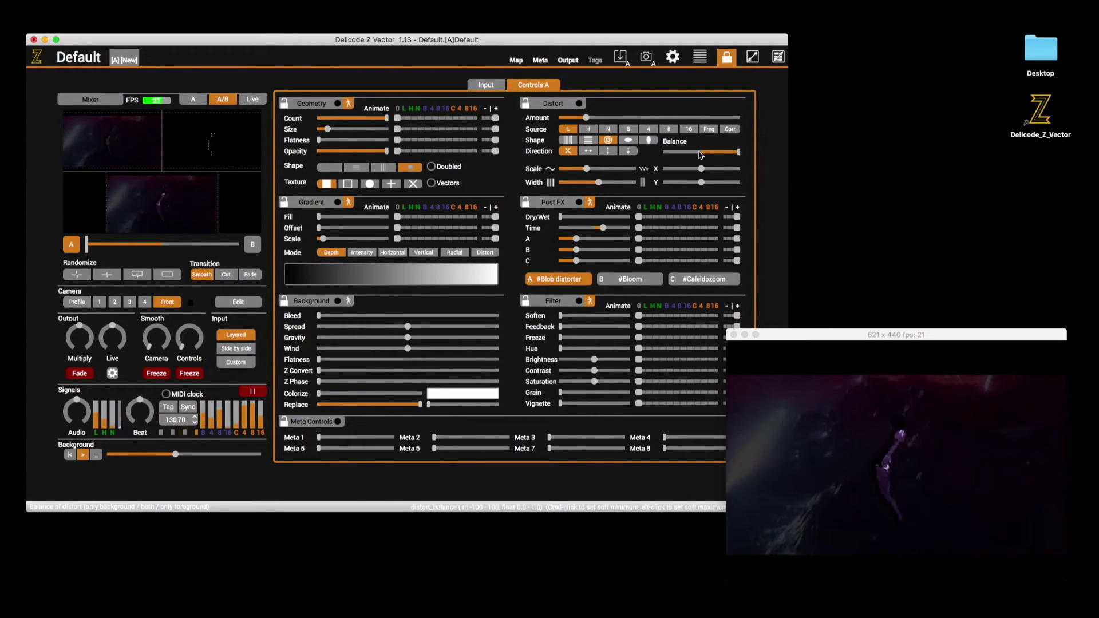
pyautogui.click(601, 115)
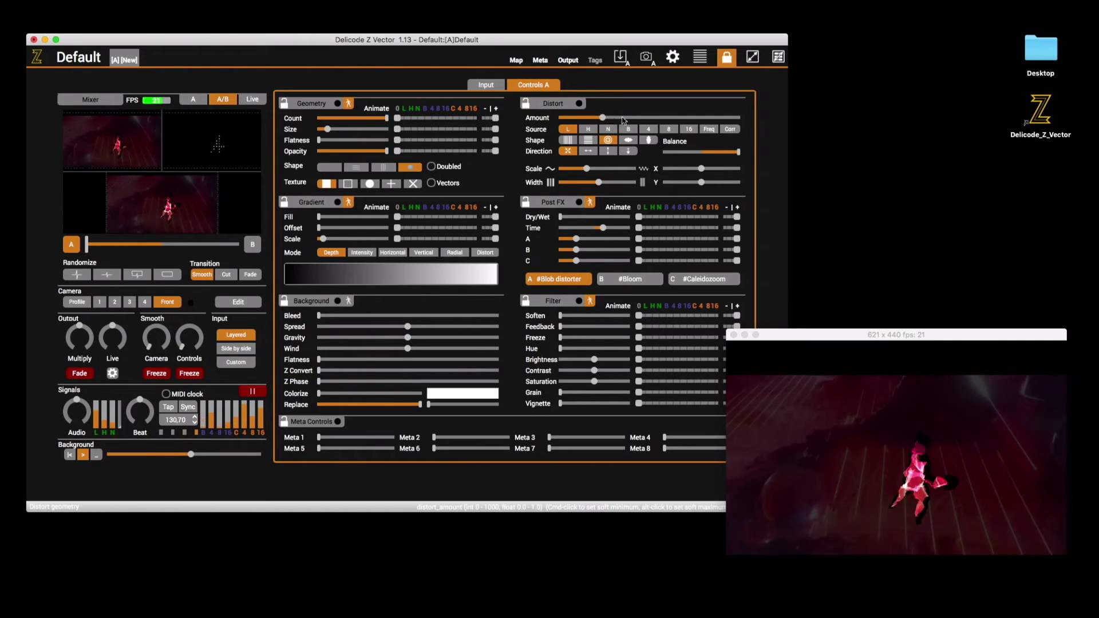
# Drive the Distort from the Freq source and lower the Geometry Opacity to about half.
pyautogui.click(710, 130)
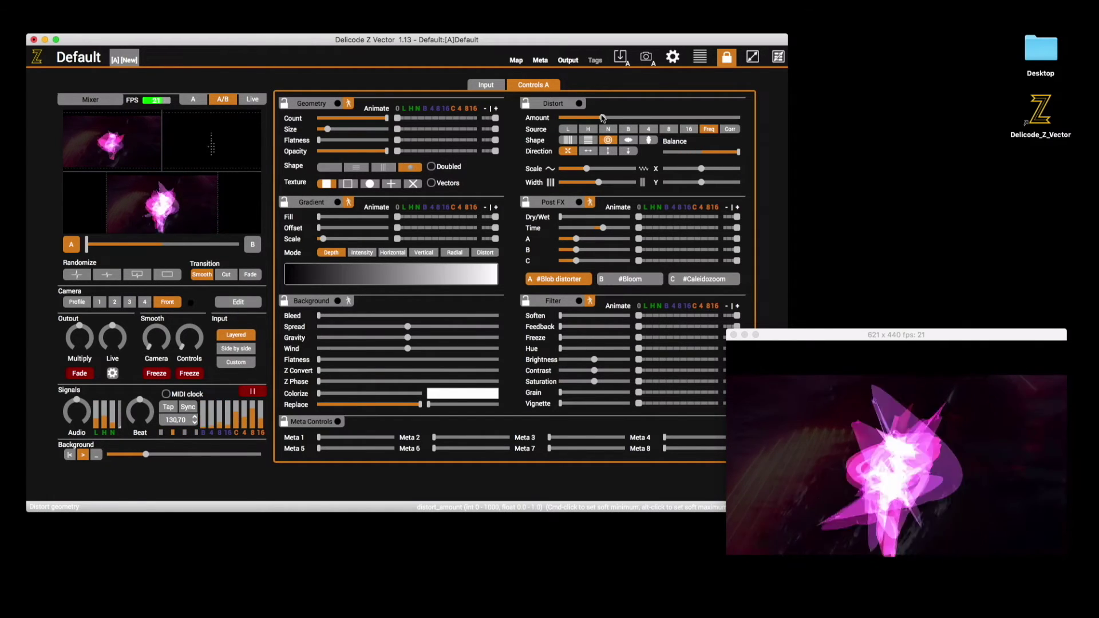
pyautogui.moveTo(387, 152); pyautogui.dragTo(355, 153)
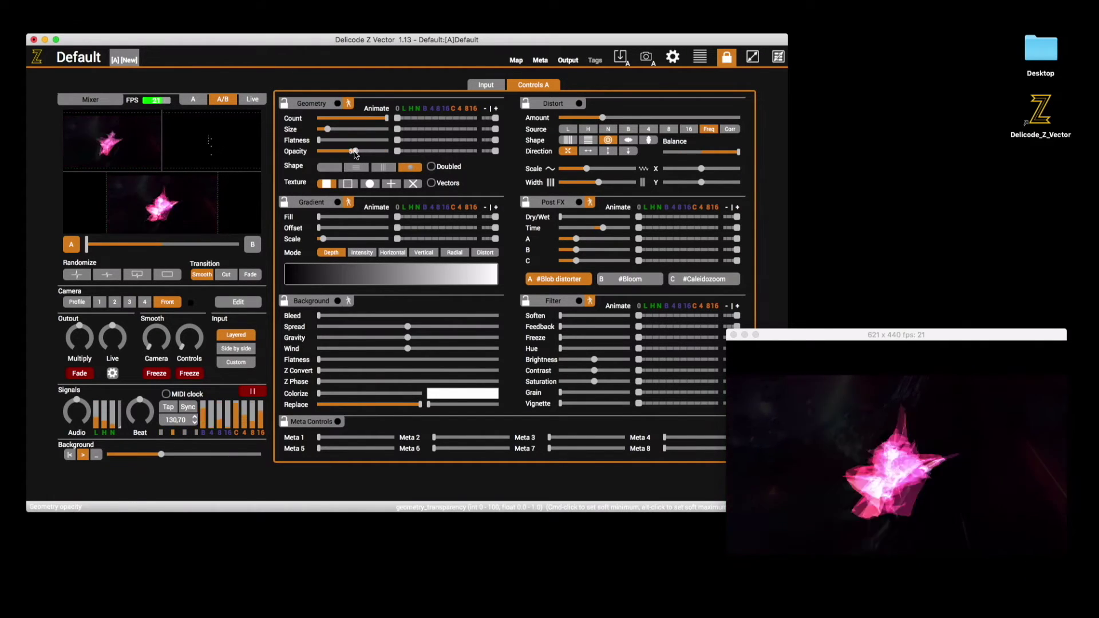
# Compare the L and Freq Distort sources at an Amount of about a third, settling on Corr with the Amount above 40 percent.
pyautogui.click(567, 130)
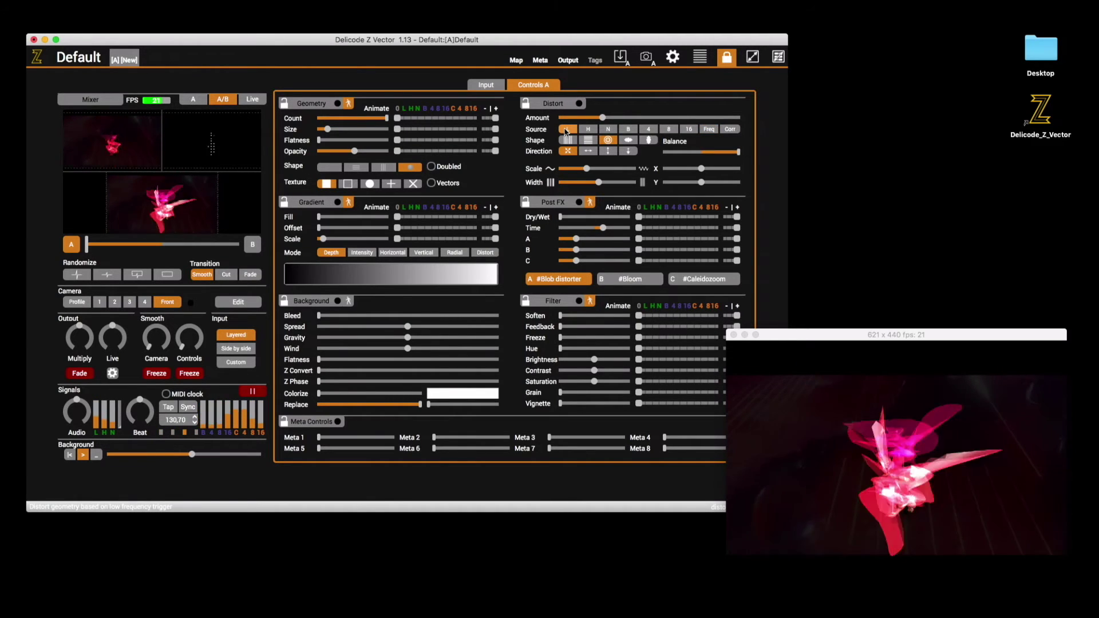
pyautogui.moveTo(603, 118)
pyautogui.mouseDown()
pyautogui.moveTo(582, 118)
pyautogui.moveTo(617, 118)
pyautogui.mouseUp()
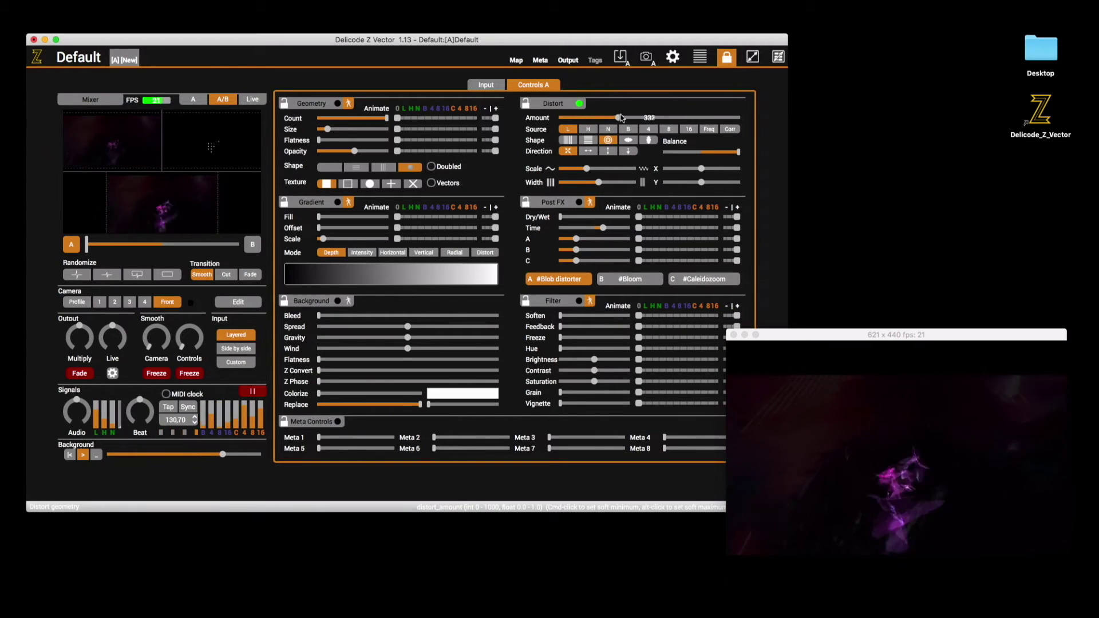
pyautogui.click(715, 130)
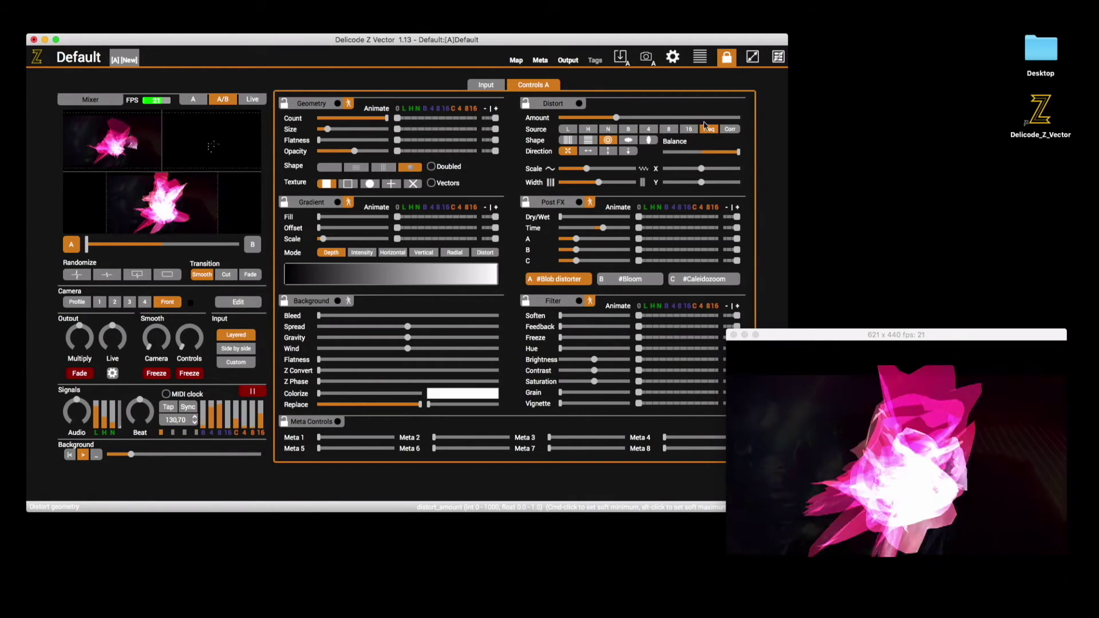
pyautogui.click(728, 130)
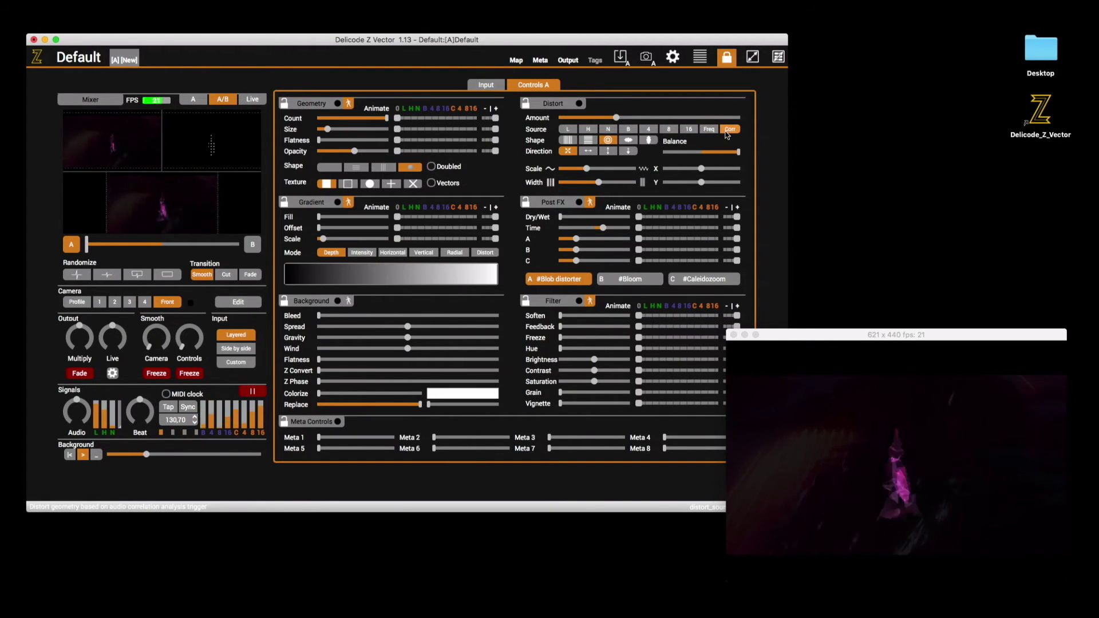
pyautogui.moveTo(616, 118); pyautogui.dragTo(640, 117)
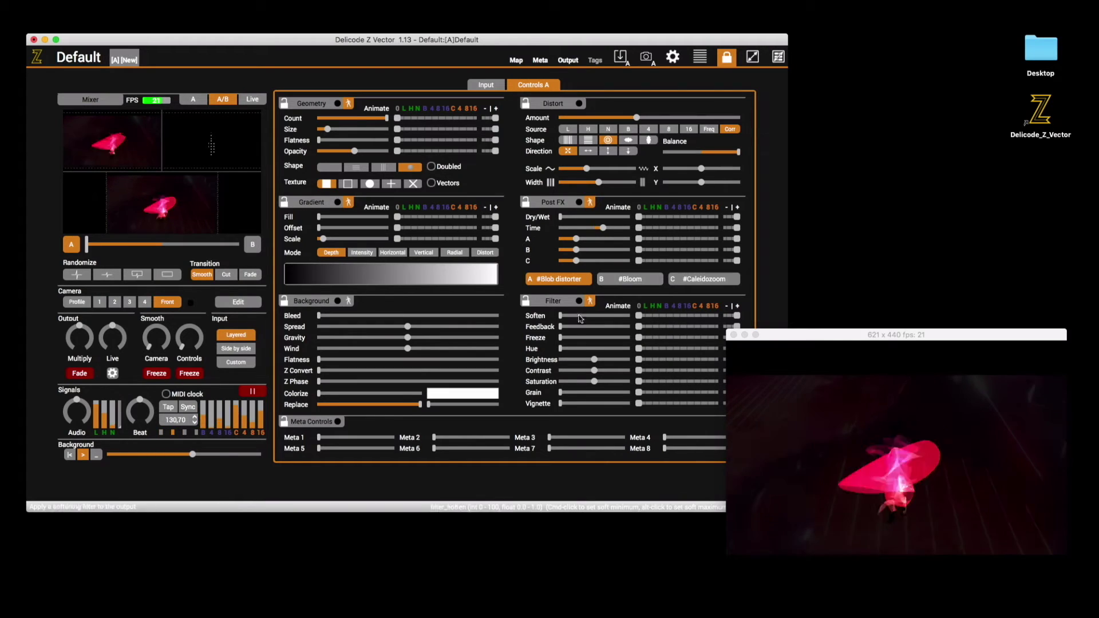
# Raise the Filter Feedback to about 60 percent and lower the Distort Amount to about 30 percent.
pyautogui.moveTo(576, 327); pyautogui.dragTo(603, 324)
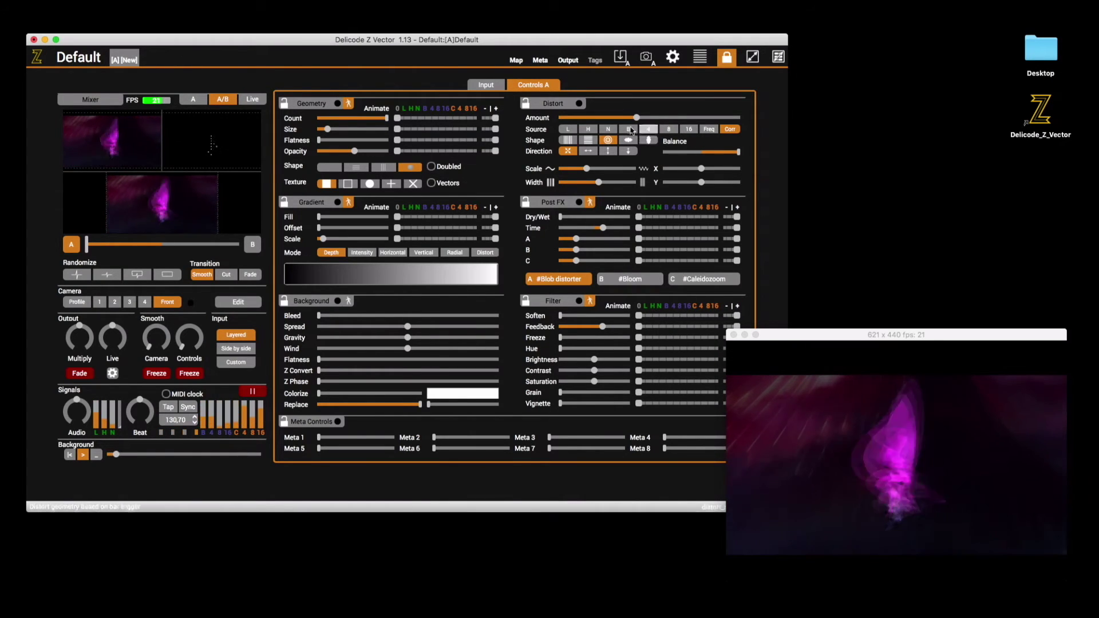
pyautogui.moveTo(627, 118); pyautogui.dragTo(612, 121)
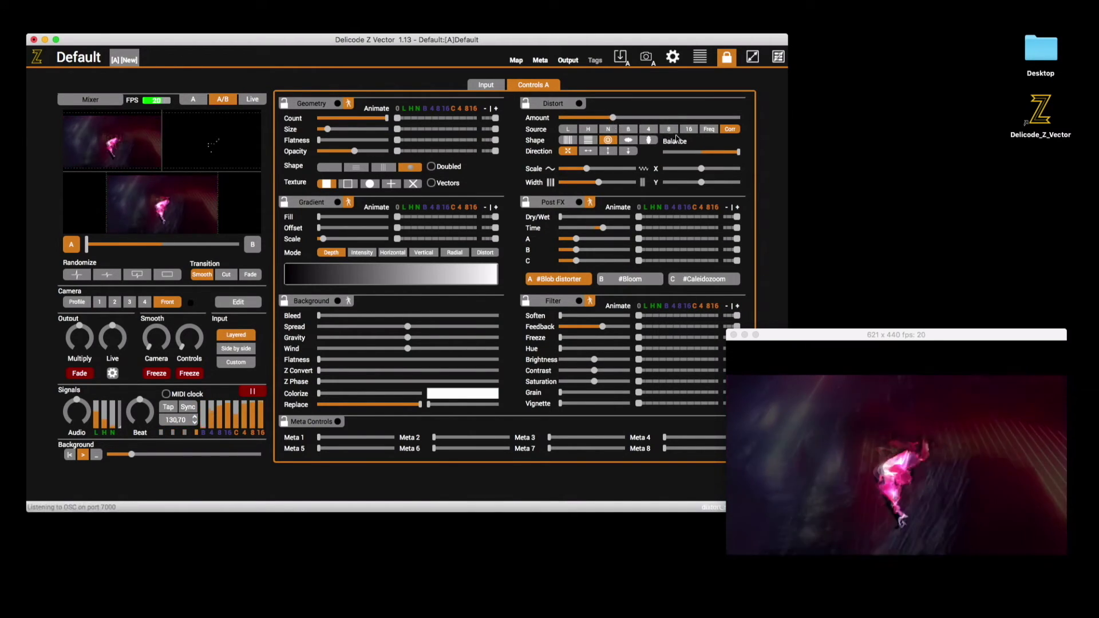
# Limit the Distort to the background, set its Scale to about 149, choose the depth direction and raise the Amount to about half.
pyautogui.moveTo(675, 152); pyautogui.dragTo(657, 153)
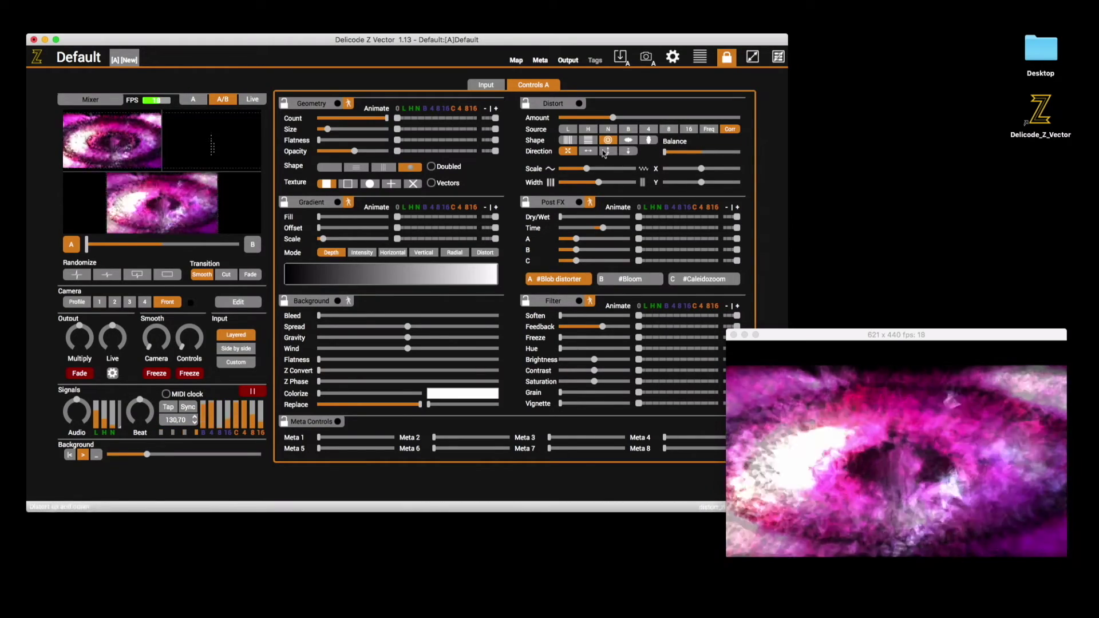
pyautogui.moveTo(586, 168); pyautogui.dragTo(571, 173)
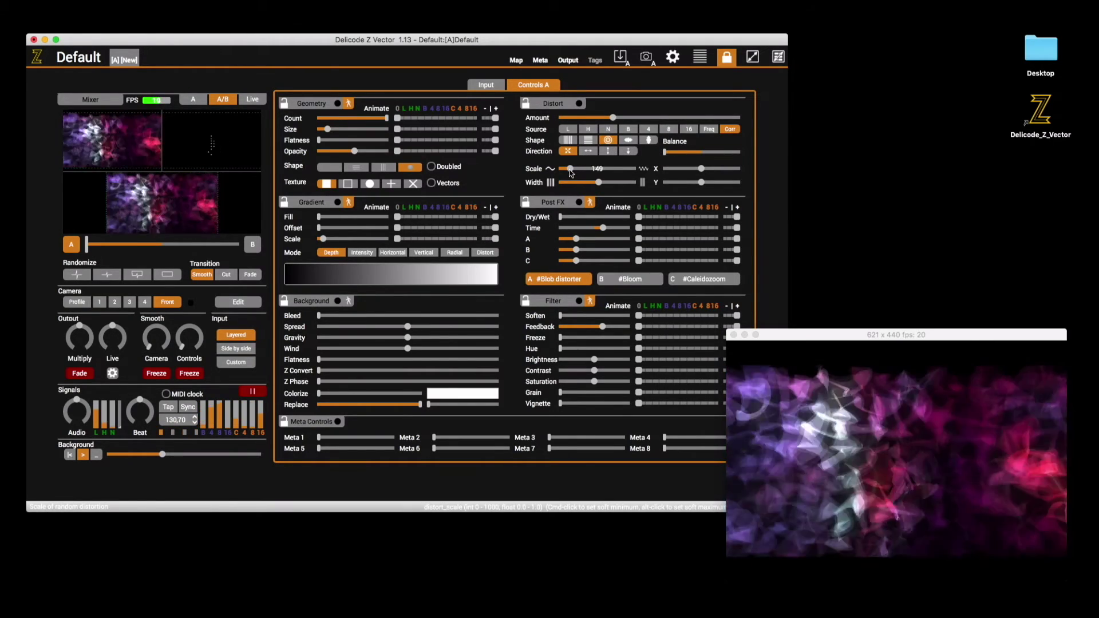
pyautogui.click(629, 152)
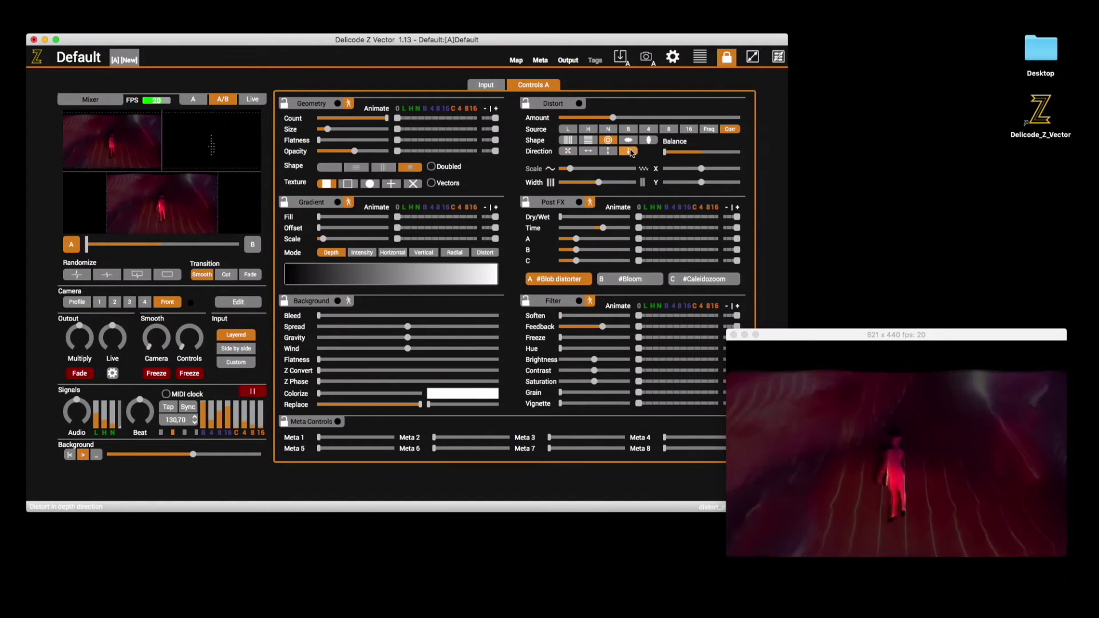
pyautogui.moveTo(613, 118); pyautogui.dragTo(649, 118)
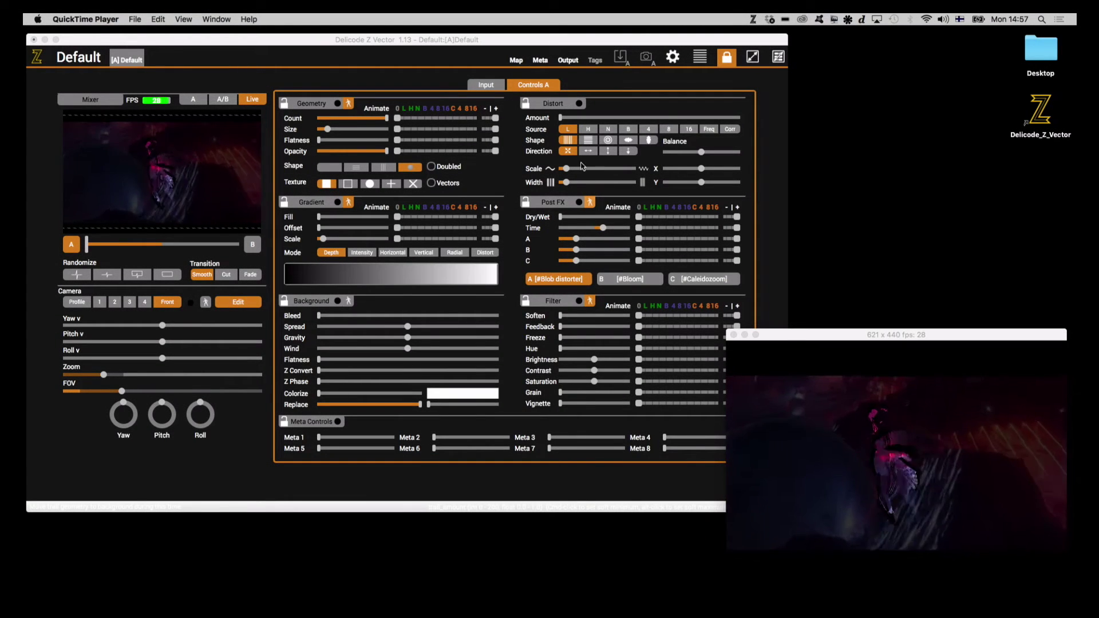
# Close the camera editing controls and return to the Controls A settings.
pyautogui.click(486, 85)
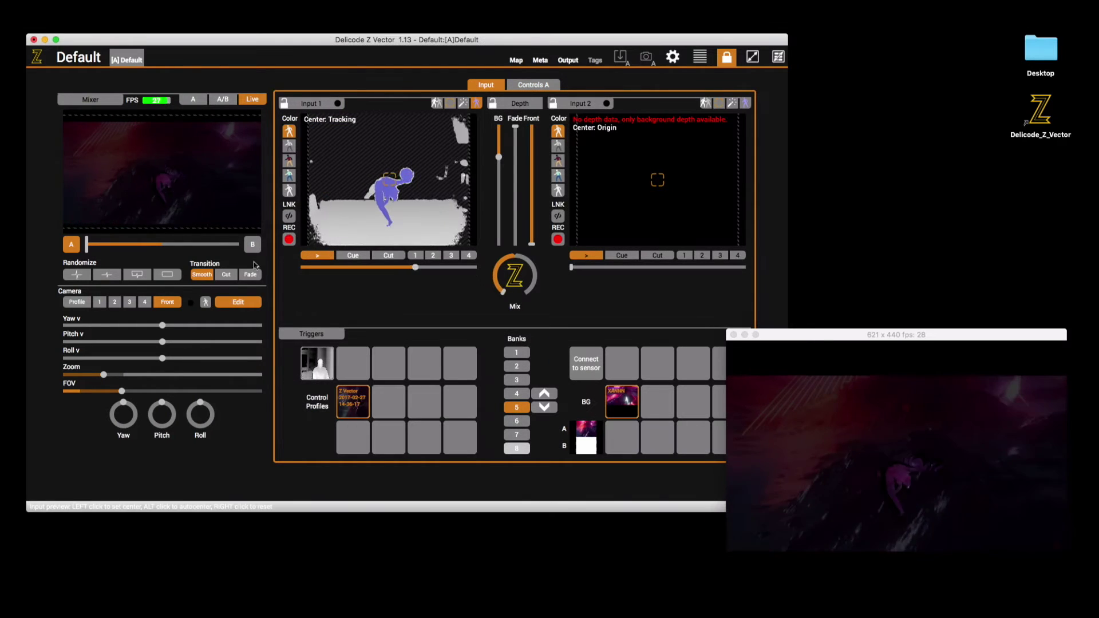
pyautogui.click(243, 304)
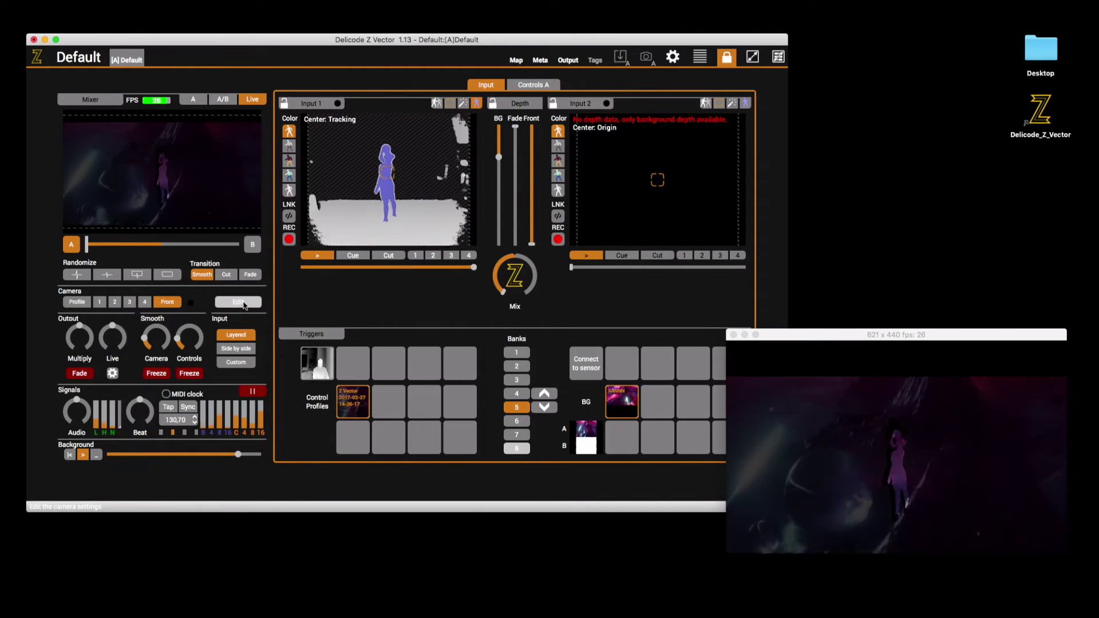
pyautogui.click(524, 87)
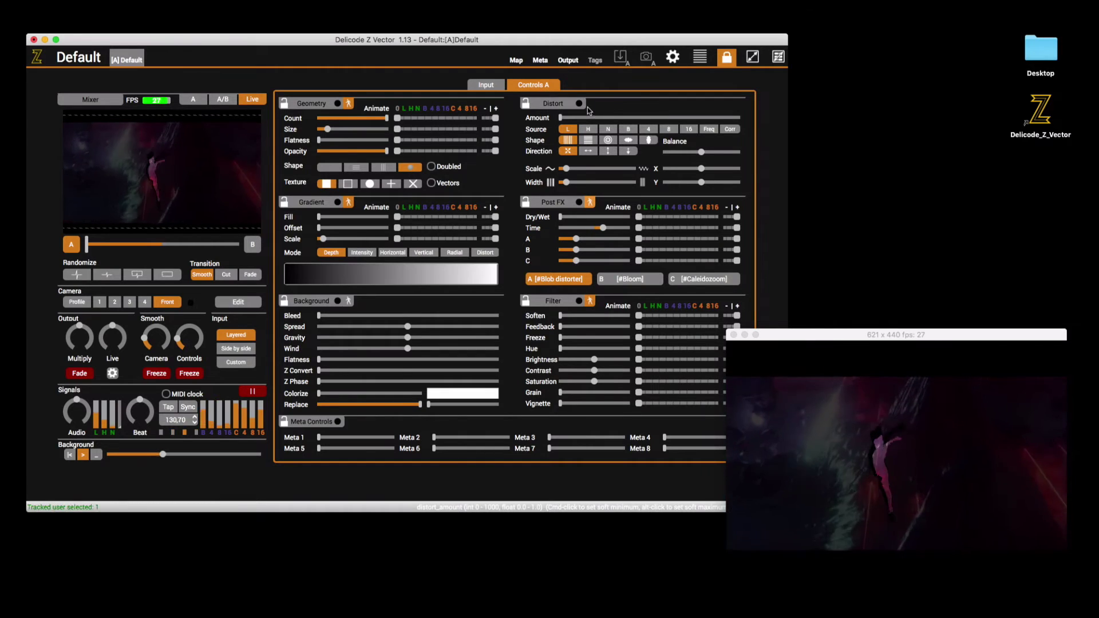
# Give the Distort a circular shape, background-only Balance and an Amount of about a fifth of its range.
pyautogui.moveTo(579, 118)
pyautogui.mouseDown()
pyautogui.moveTo(615, 116)
pyautogui.moveTo(575, 117)
pyautogui.mouseUp()
pyautogui.click(608, 140)
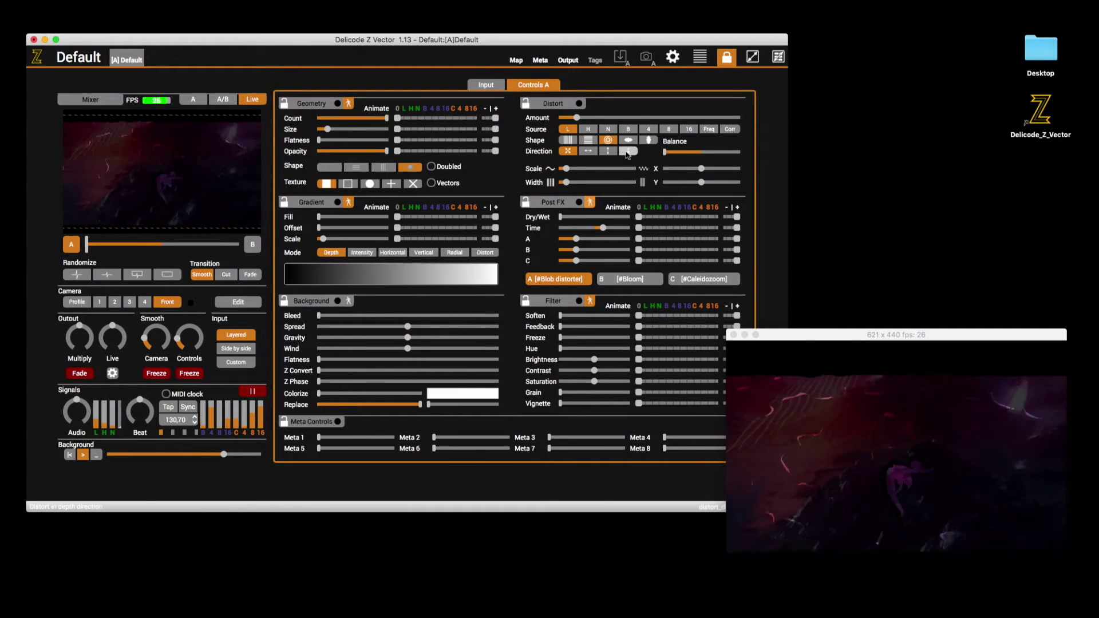
pyautogui.moveTo(577, 118); pyautogui.dragTo(595, 118)
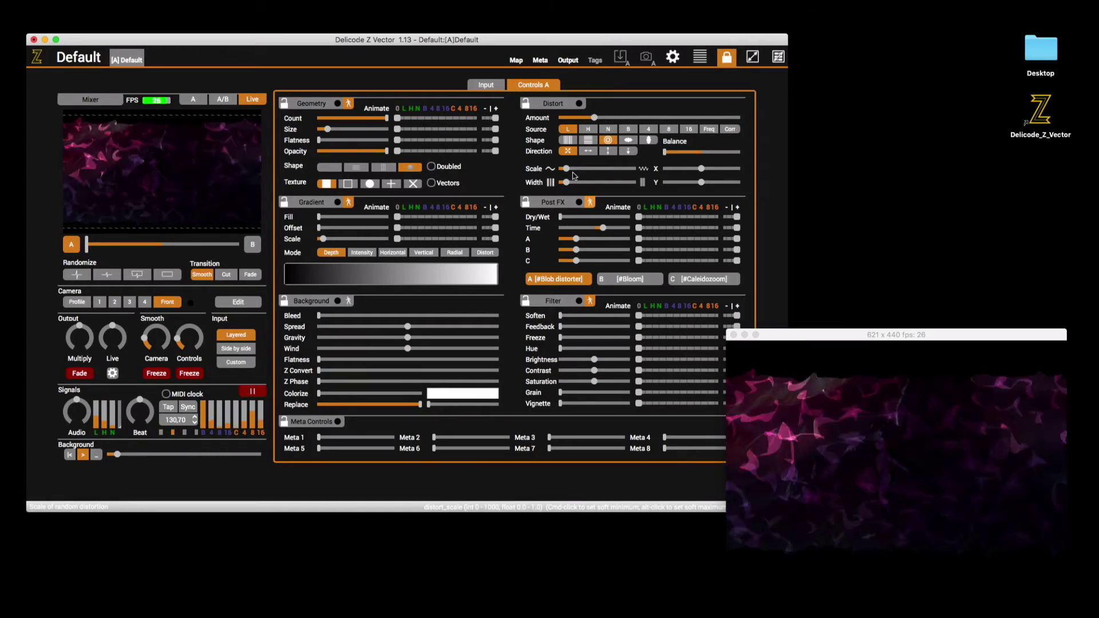
# Try the Freq source while reducing the Distort Amount to minimum, and the horizontal ellipse shape with the L source at about 14 percent.
pyautogui.click(708, 129)
pyautogui.moveTo(584, 119); pyautogui.dragTo(563, 120)
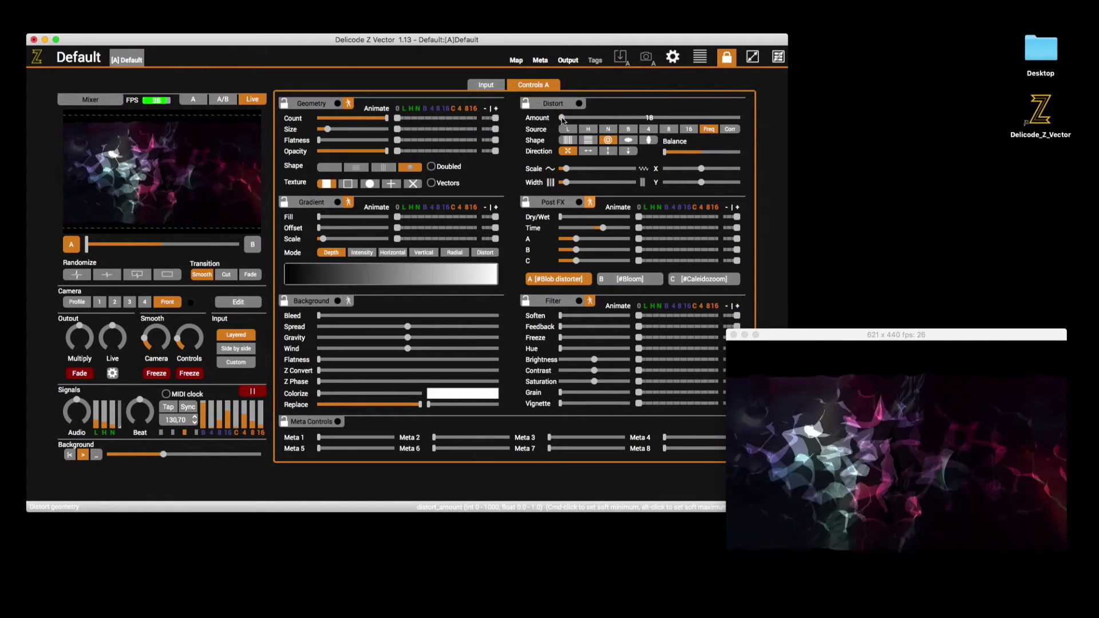
pyautogui.click(629, 140)
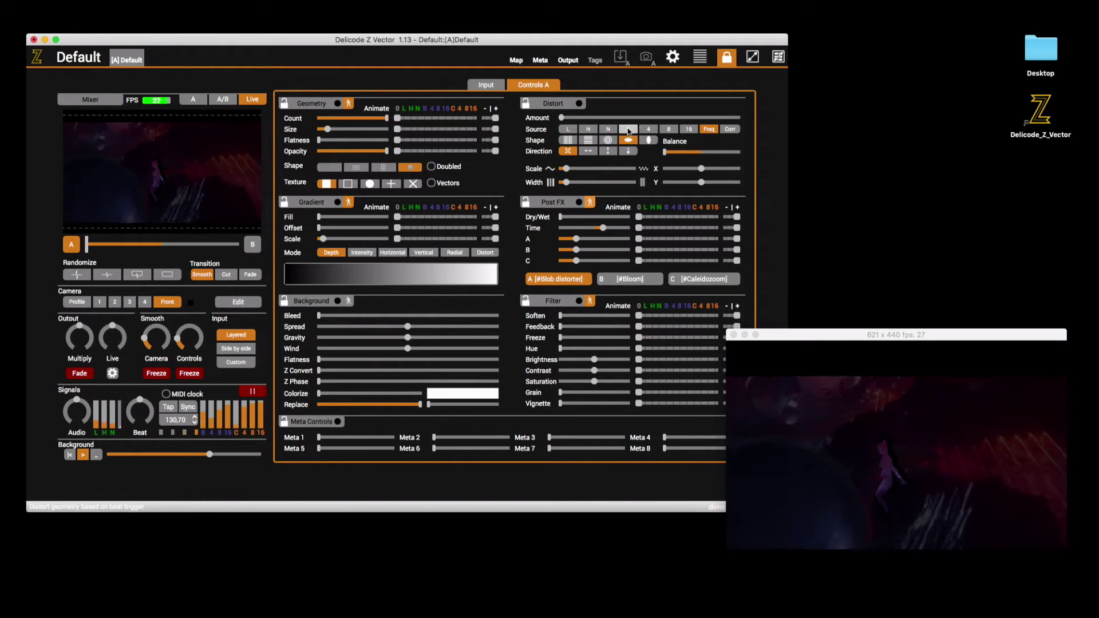
pyautogui.moveTo(593, 118)
pyautogui.mouseDown()
pyautogui.moveTo(605, 118)
pyautogui.moveTo(585, 118)
pyautogui.mouseUp()
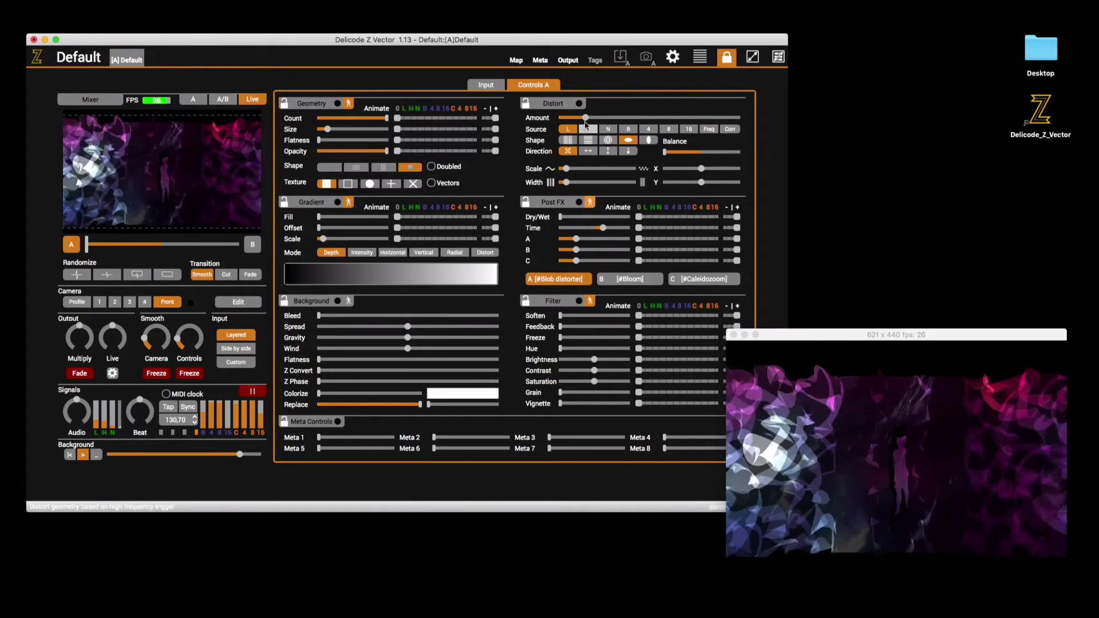
# Return to the circular Distort shape with Width at about three quarters, Amount at about 30 percent and Balance just past the middle toward foreground.
pyautogui.click(609, 141)
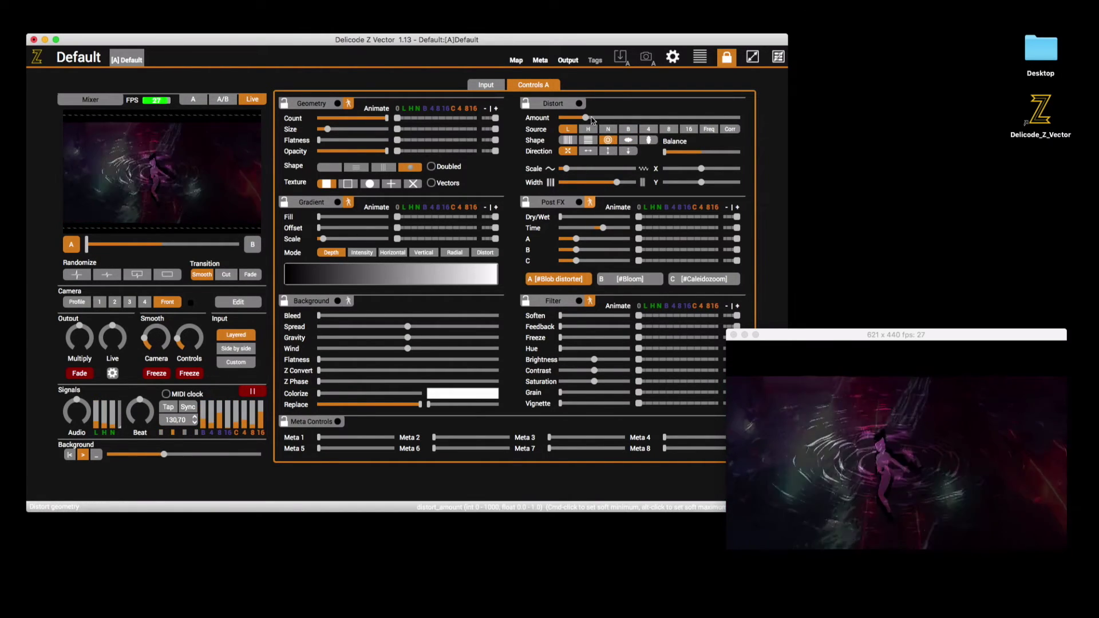
pyautogui.moveTo(609, 118)
pyautogui.mouseDown()
pyautogui.moveTo(634, 118)
pyautogui.moveTo(612, 118)
pyautogui.mouseUp()
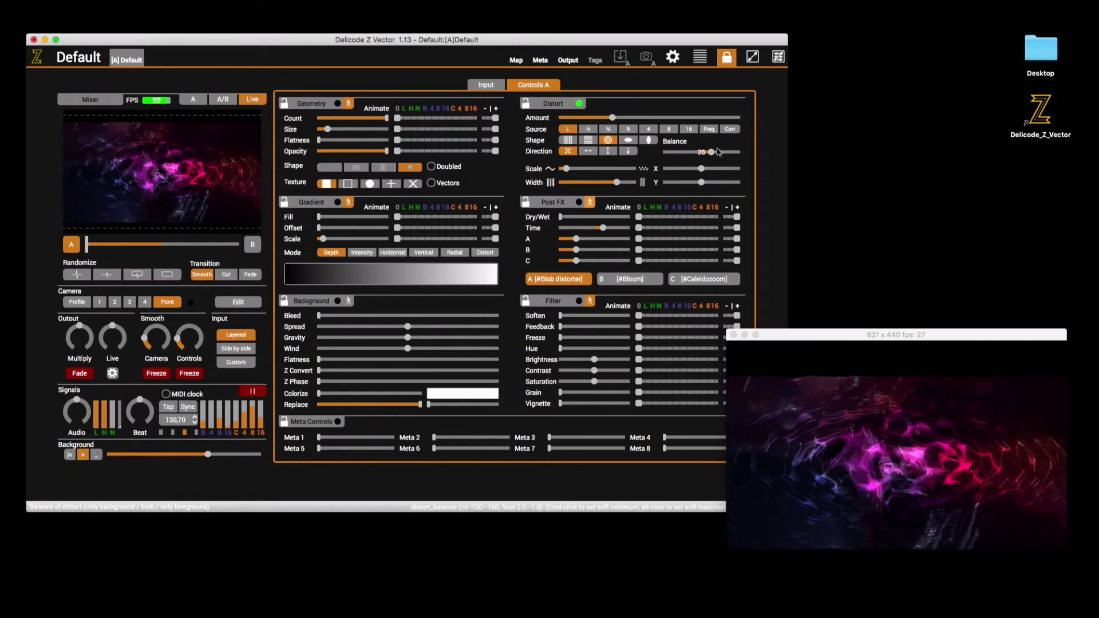
# Shift the Distort Balance fully to foreground and raise its Amount to about 55 percent.
pyautogui.moveTo(715, 152); pyautogui.dragTo(756, 150)
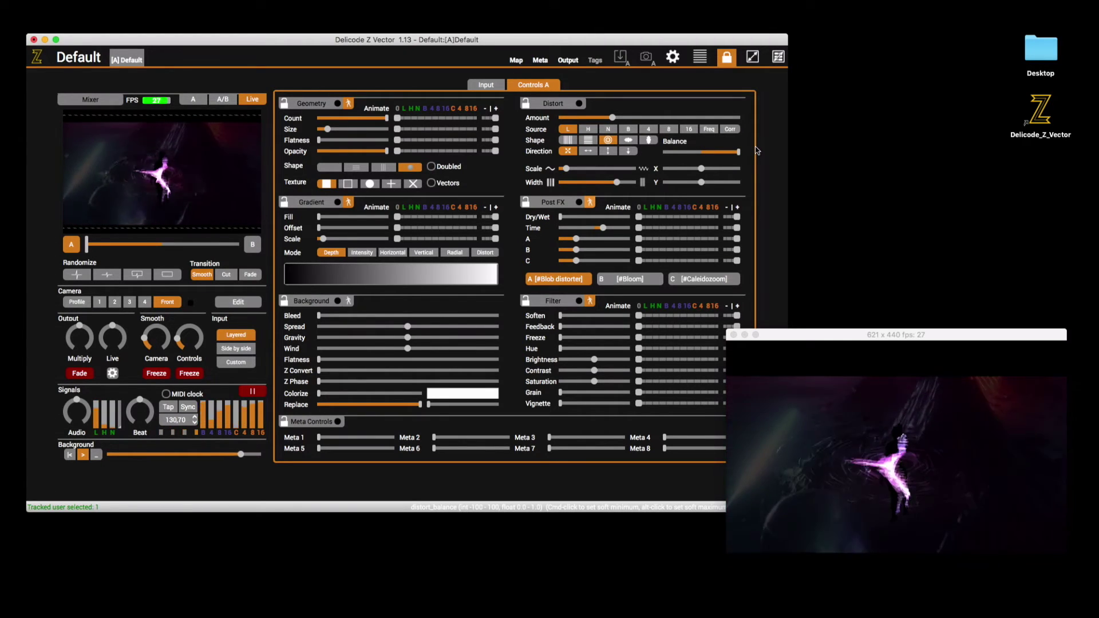
pyautogui.moveTo(612, 118); pyautogui.dragTo(659, 116)
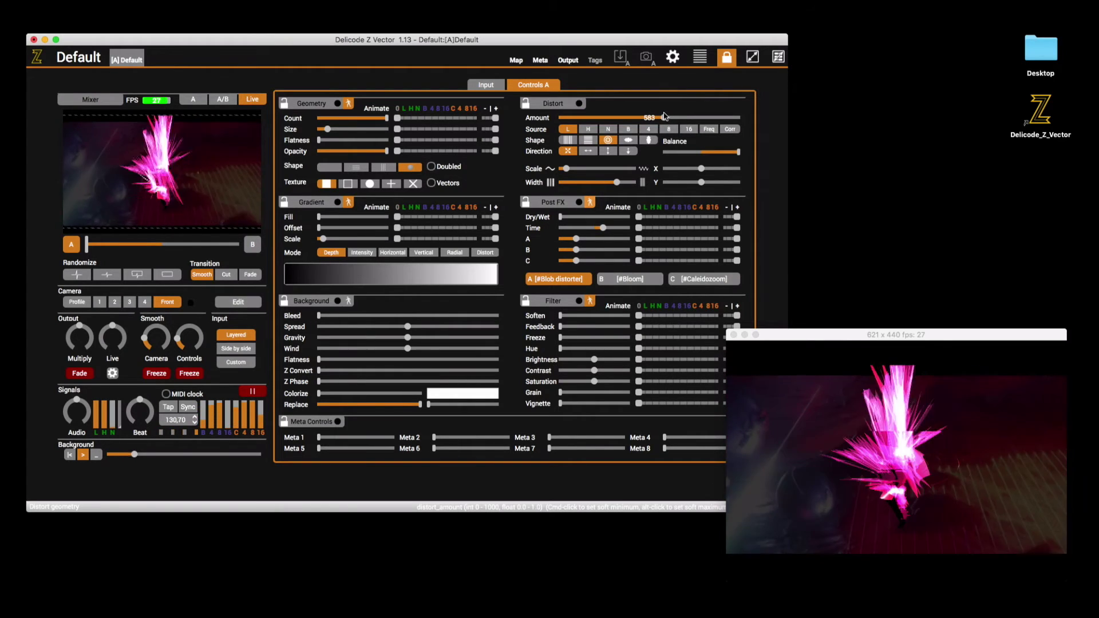
# Set the Filter's Soften to about half and Feedback to about 40 percent, and check the output full screen.
pyautogui.moveTo(579, 318); pyautogui.dragTo(595, 319)
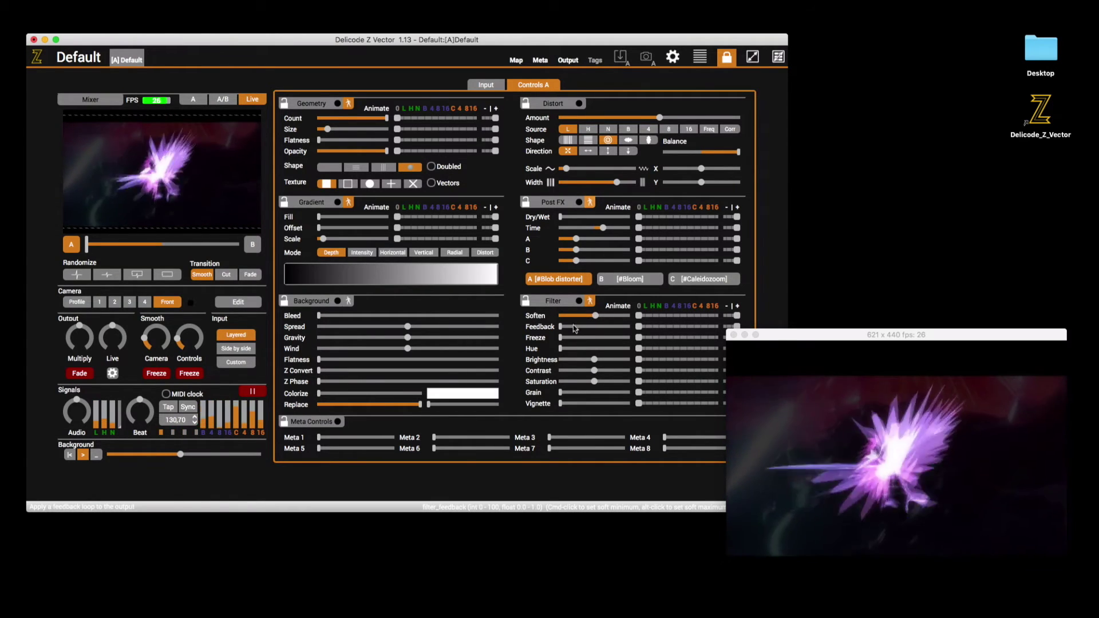
pyautogui.moveTo(573, 329); pyautogui.dragTo(590, 330)
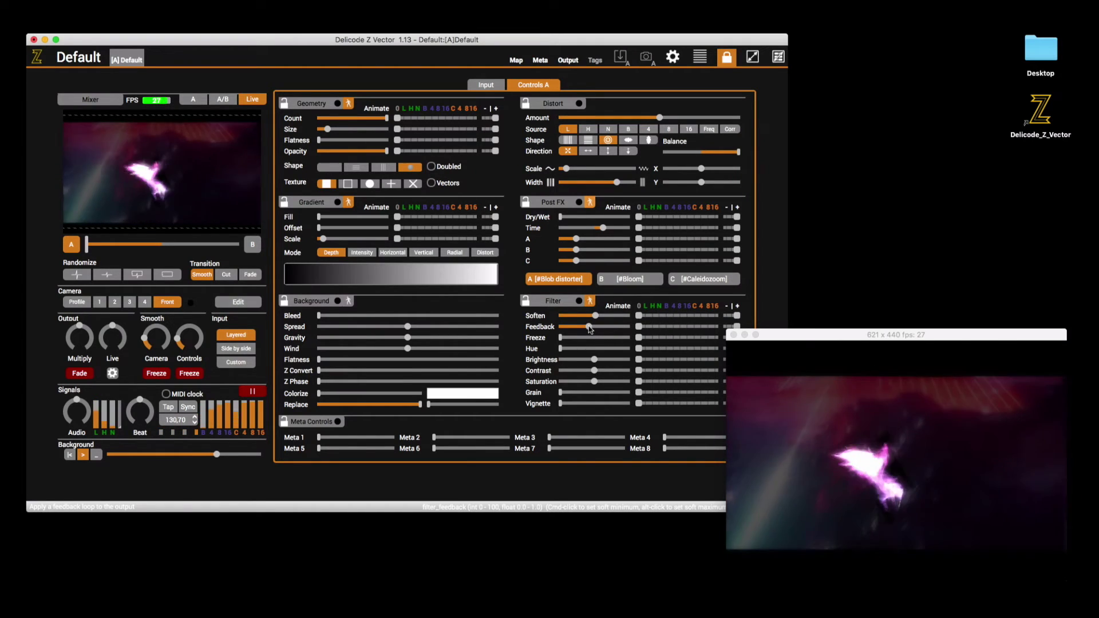
pyautogui.click(752, 56)
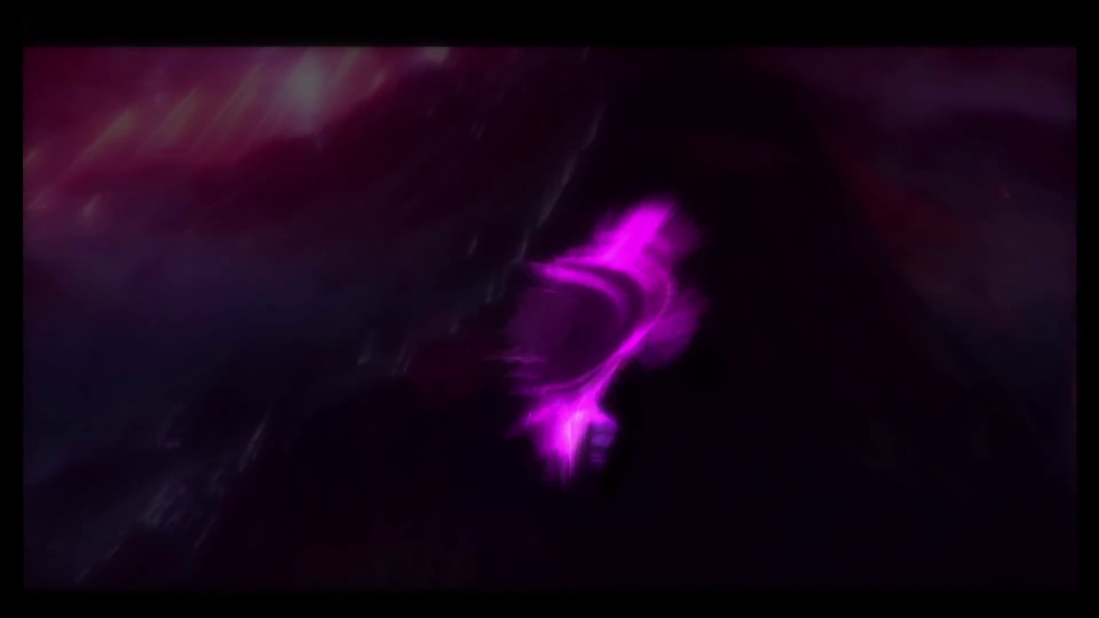
pyautogui.press('Escape')
# Give the Geometry the first shape option with Size at about 60 percent, and check the output full screen.
pyautogui.click(330, 168)
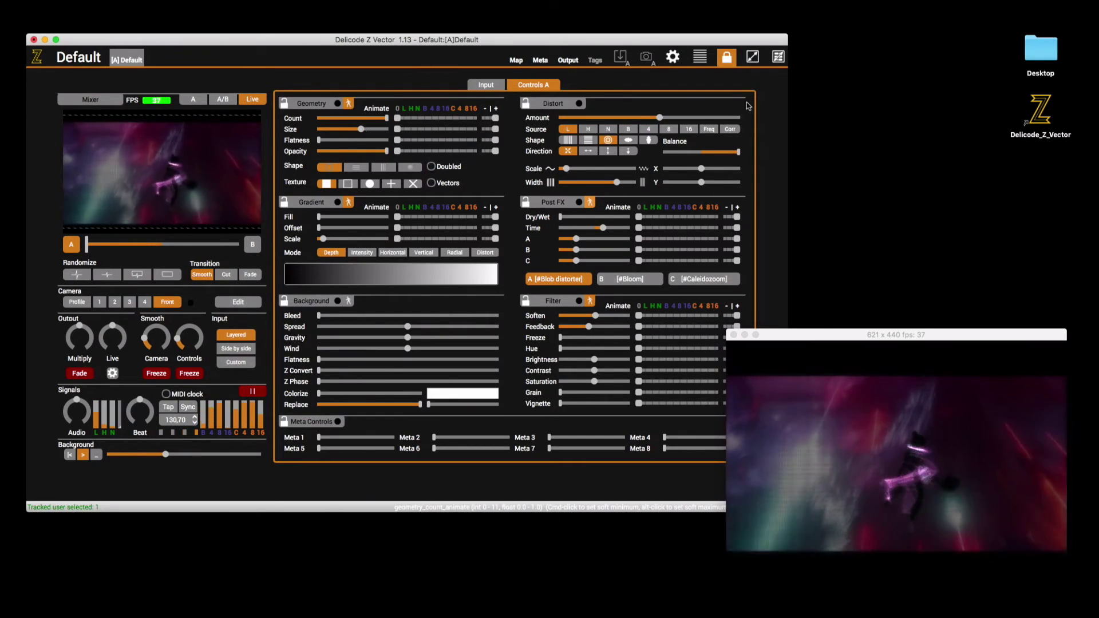
pyautogui.click(753, 56)
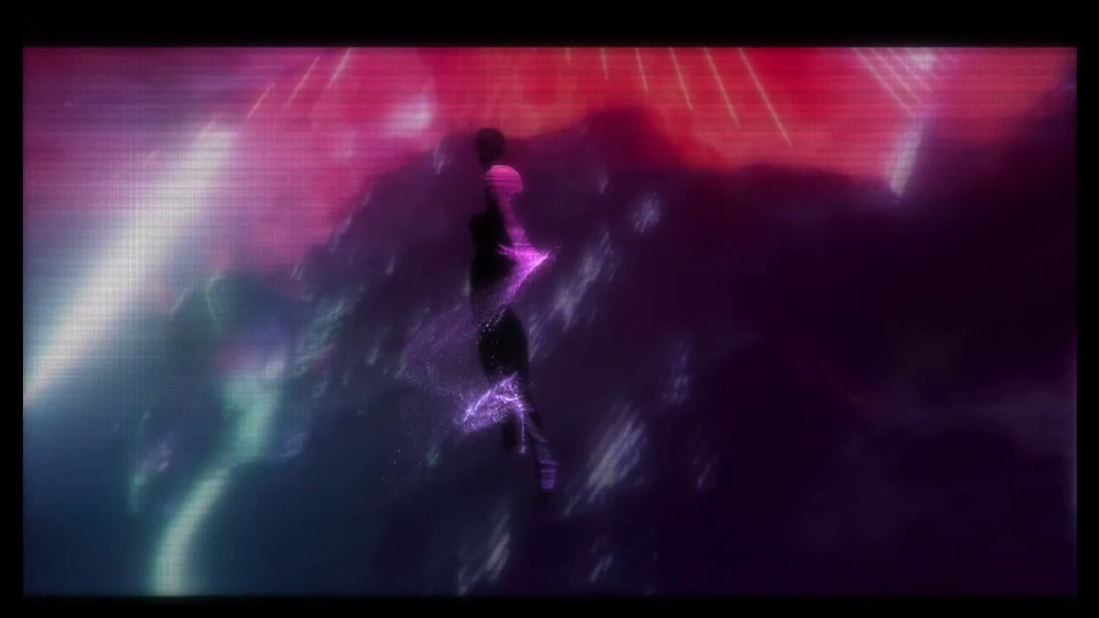
pyautogui.press('Escape')
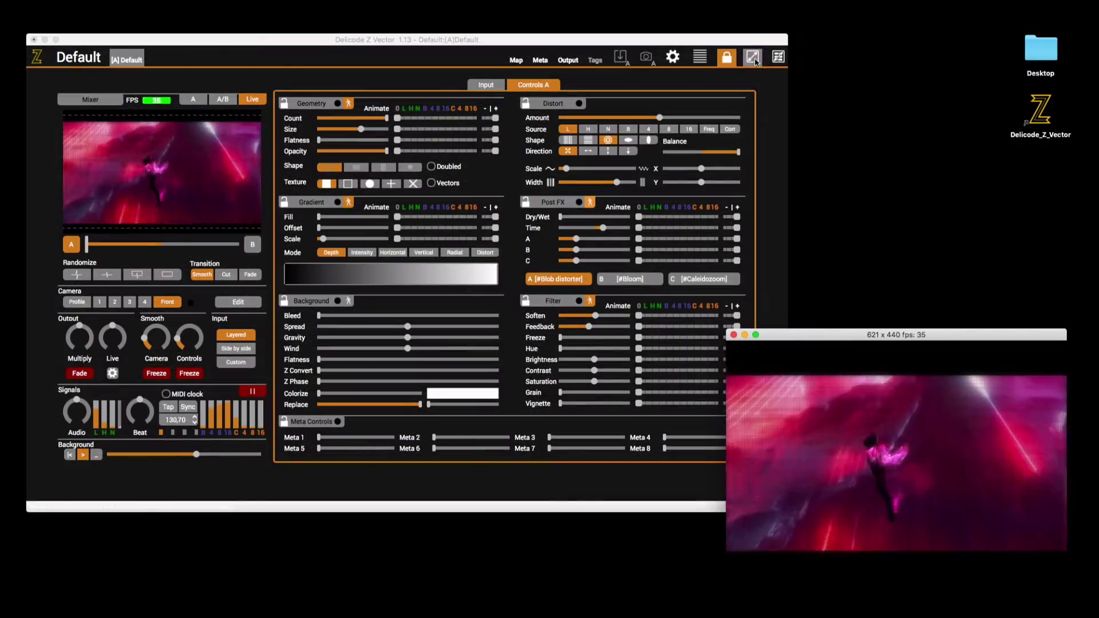
# Set the Background's Bleed to maximum and Z Convert to about two thirds, and check the output full screen.
pyautogui.moveTo(338, 316); pyautogui.dragTo(346, 318)
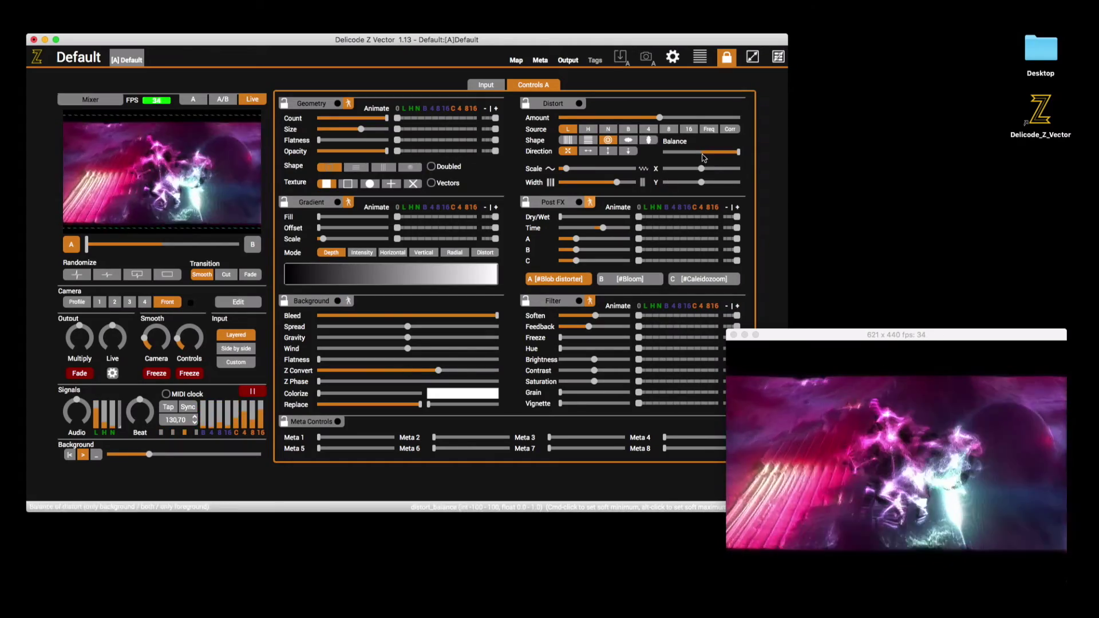
pyautogui.click(753, 56)
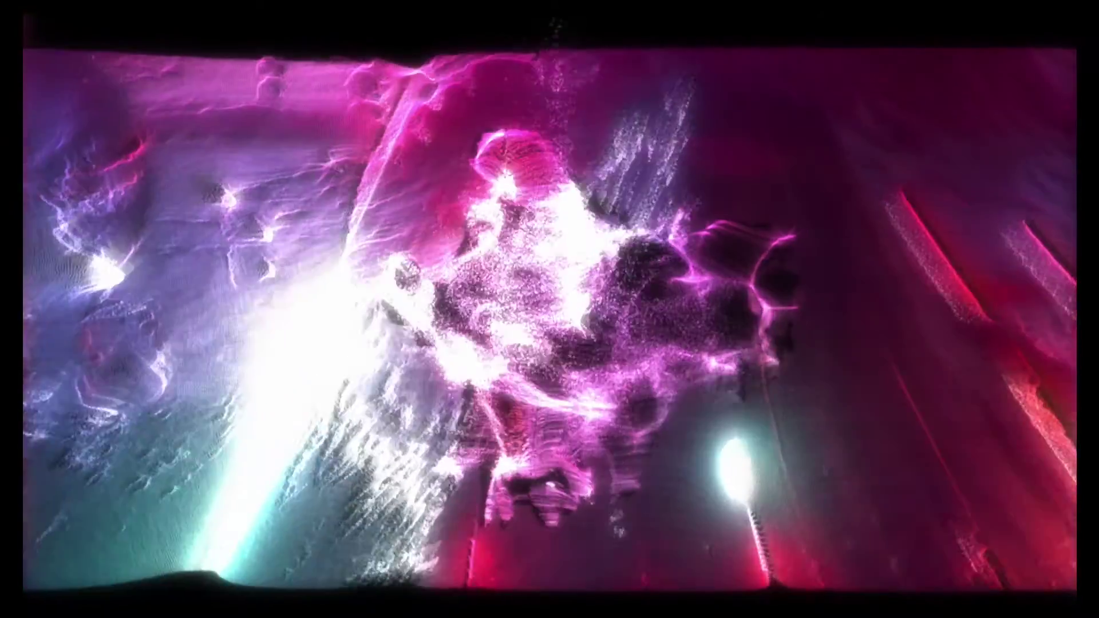
pyautogui.press('Escape')
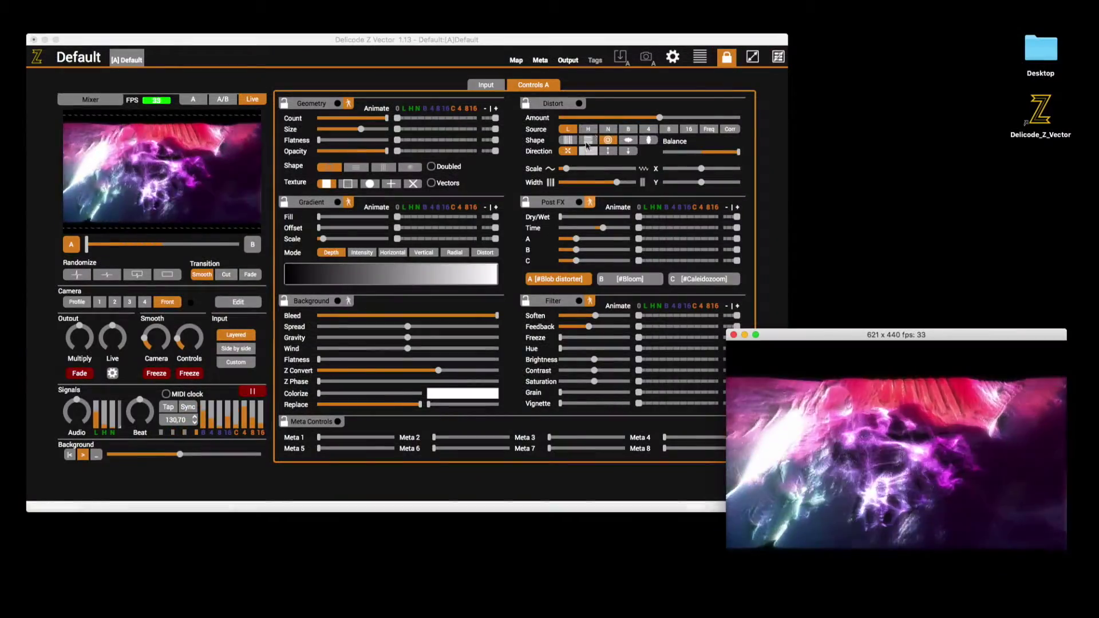
# Reduce the Distort Amount to minimum and check the output full screen.
pyautogui.moveTo(660, 117); pyautogui.dragTo(547, 126)
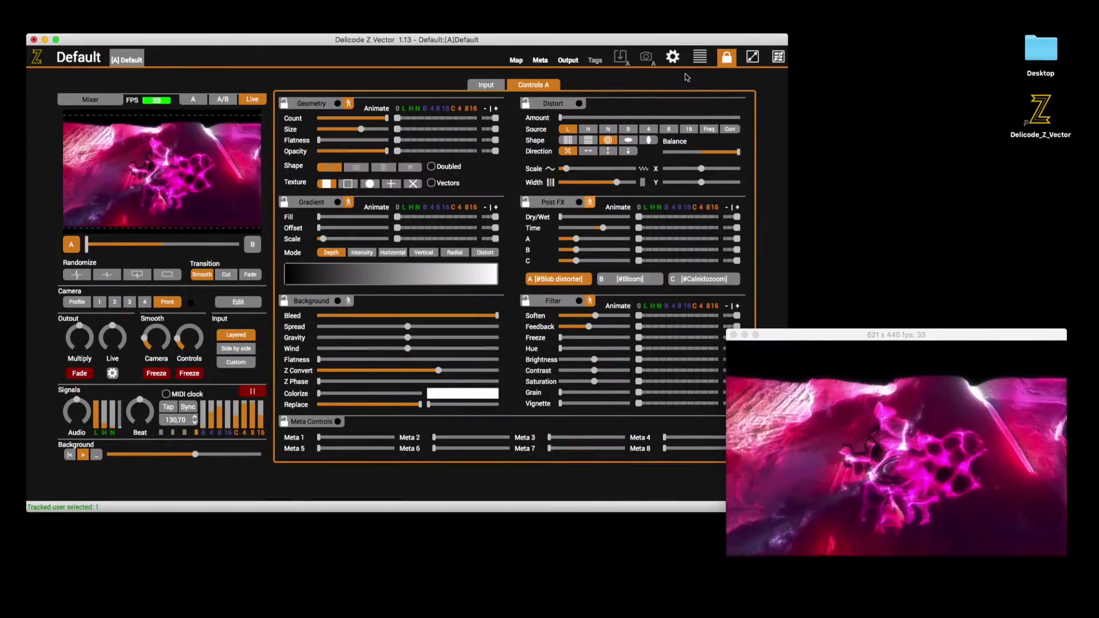
pyautogui.click(752, 56)
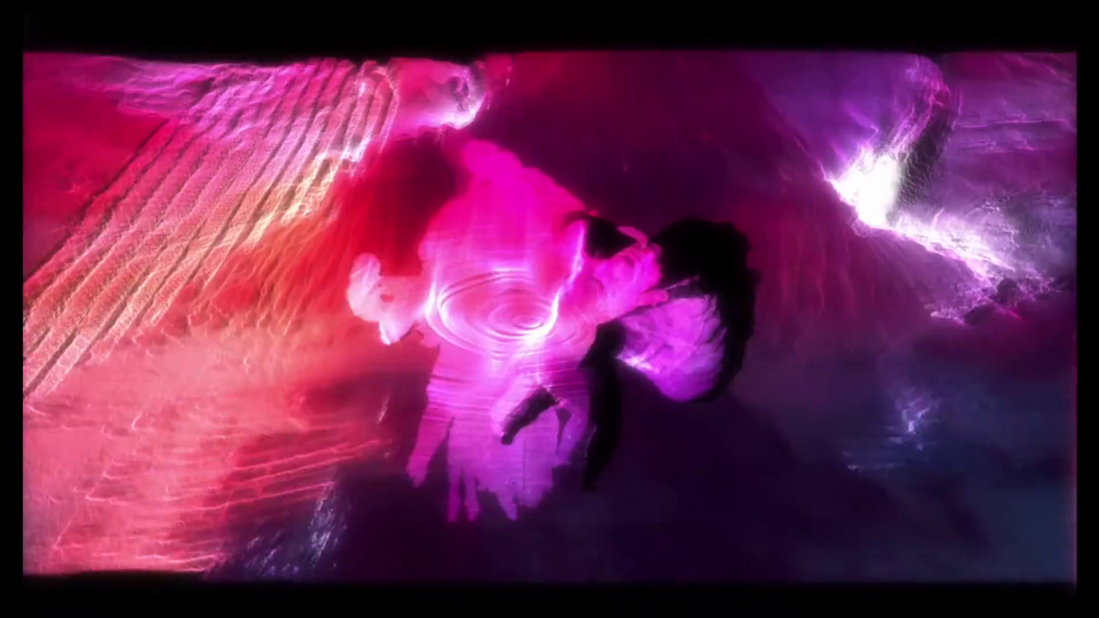
pyautogui.press('Escape')
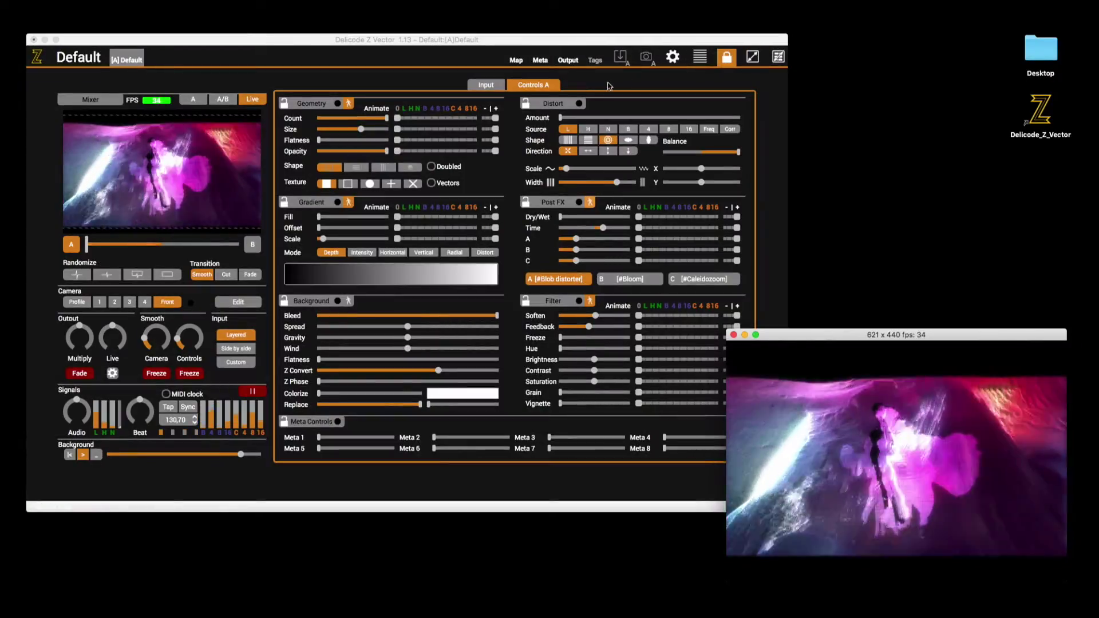
# Go to the Input settings and inspect the output full screen.
pyautogui.click(486, 84)
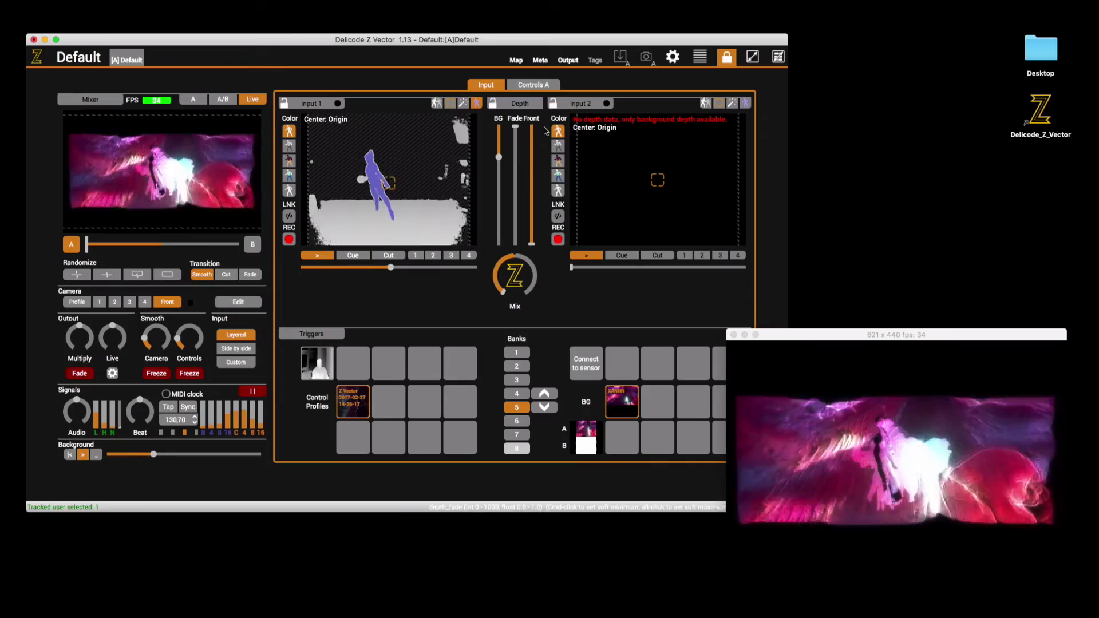
pyautogui.click(752, 56)
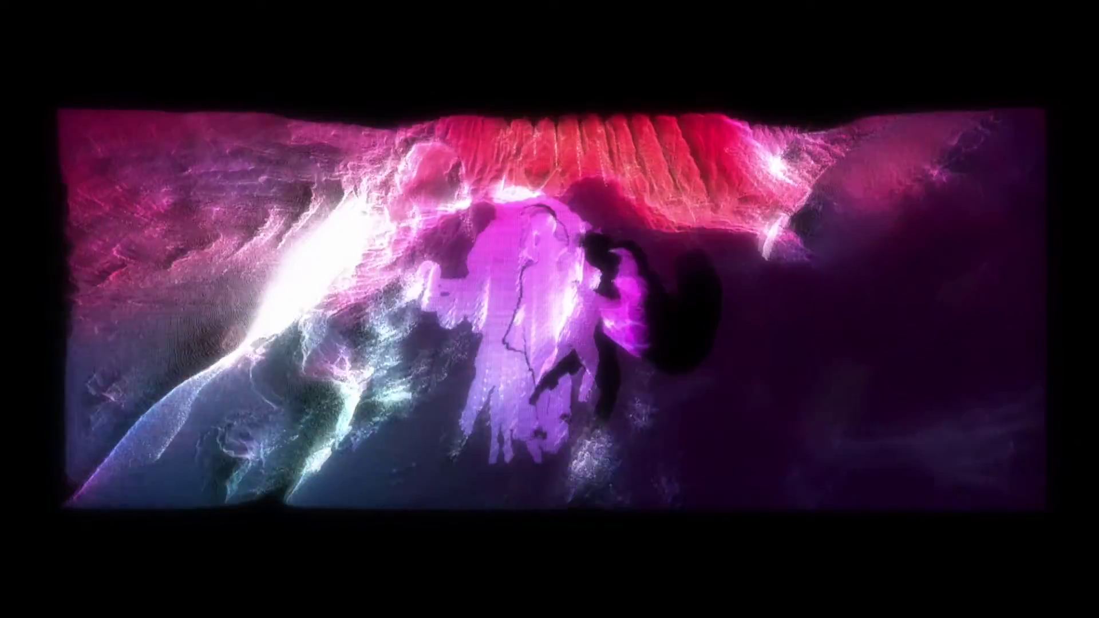
pyautogui.press('Escape')
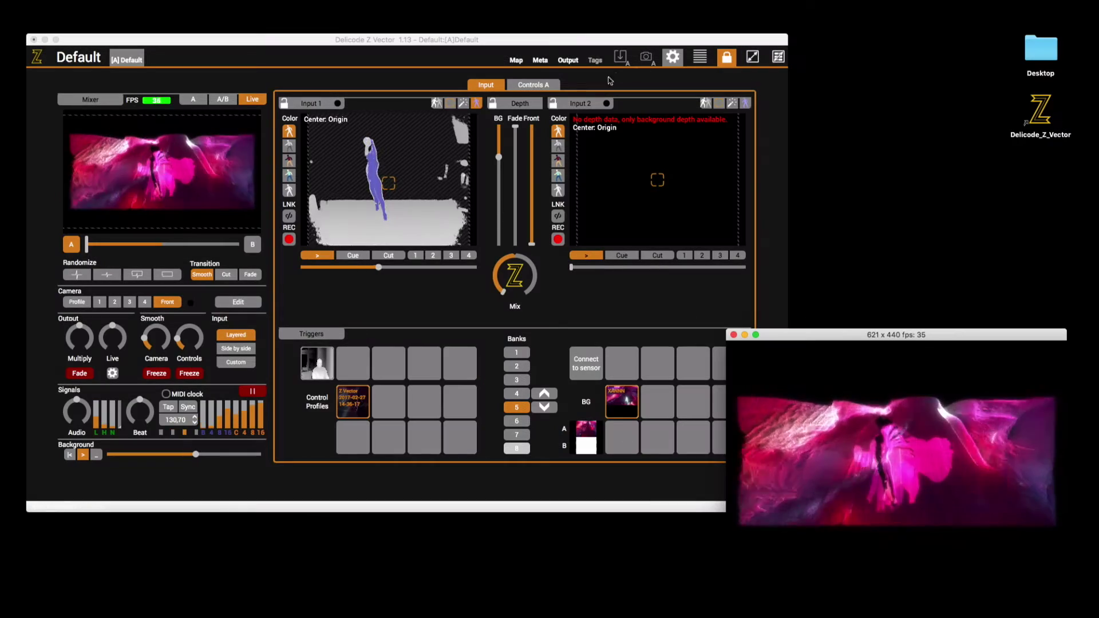
# Switch Input 1 to tracking center and depth-generated grayscale, with the camera Zoom at about the middle.
pyautogui.click(382, 177)
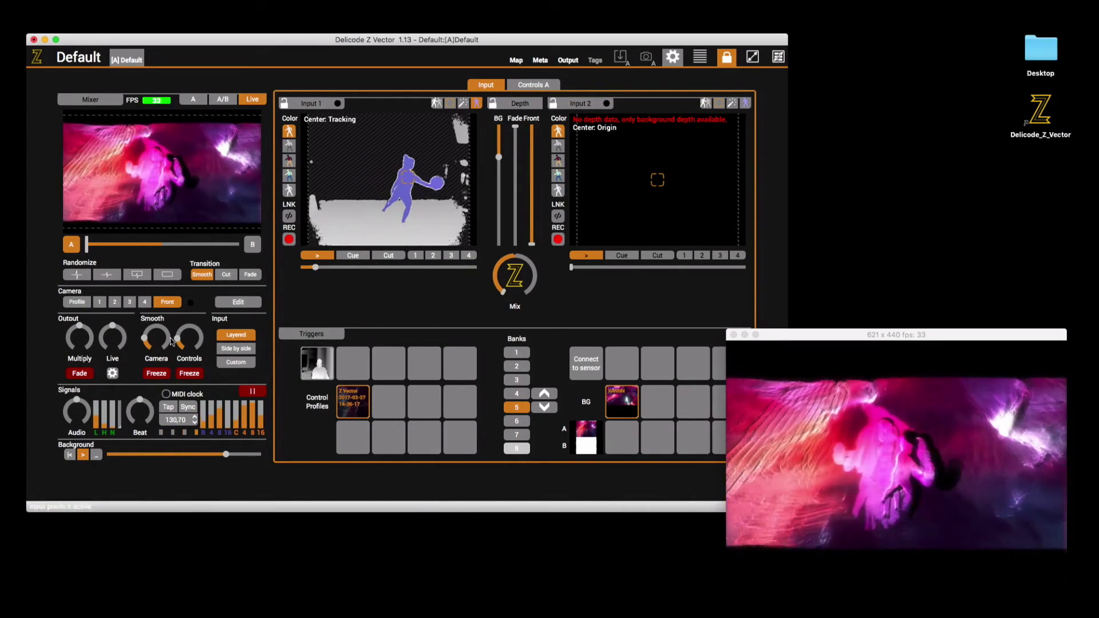
pyautogui.click(239, 302)
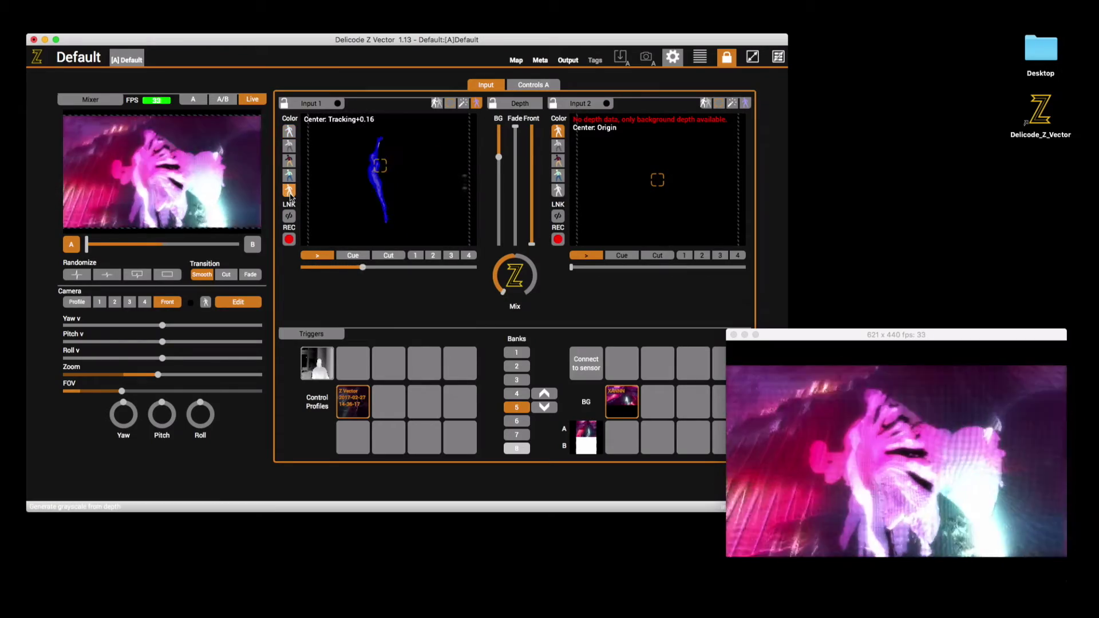
# Set the Background's Replace to minimum and check the output full screen.
pyautogui.click(538, 87)
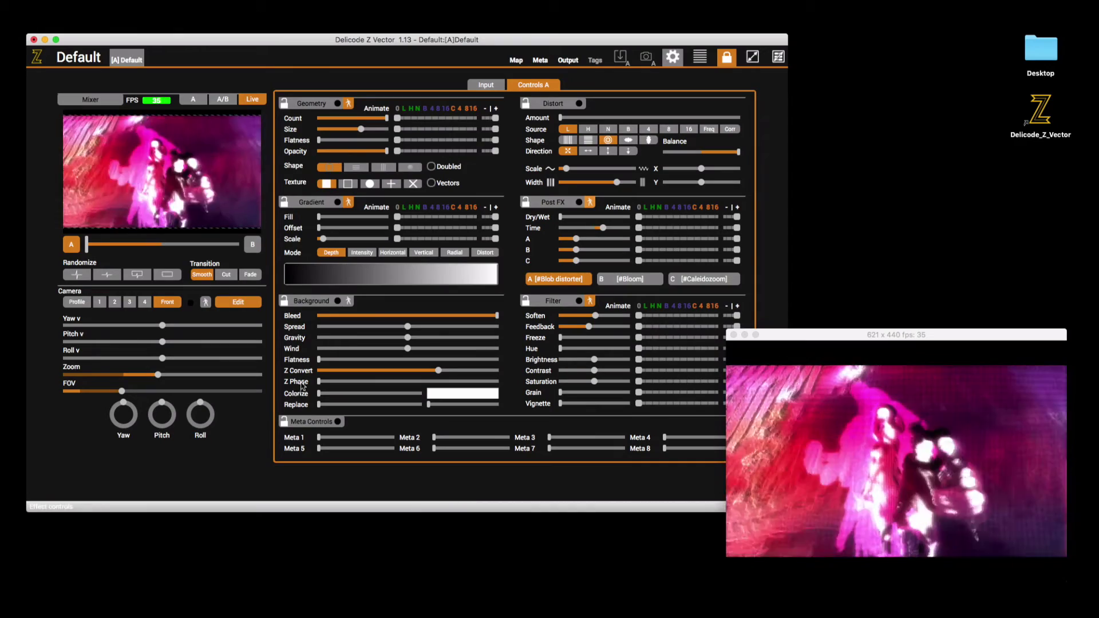
pyautogui.click(485, 85)
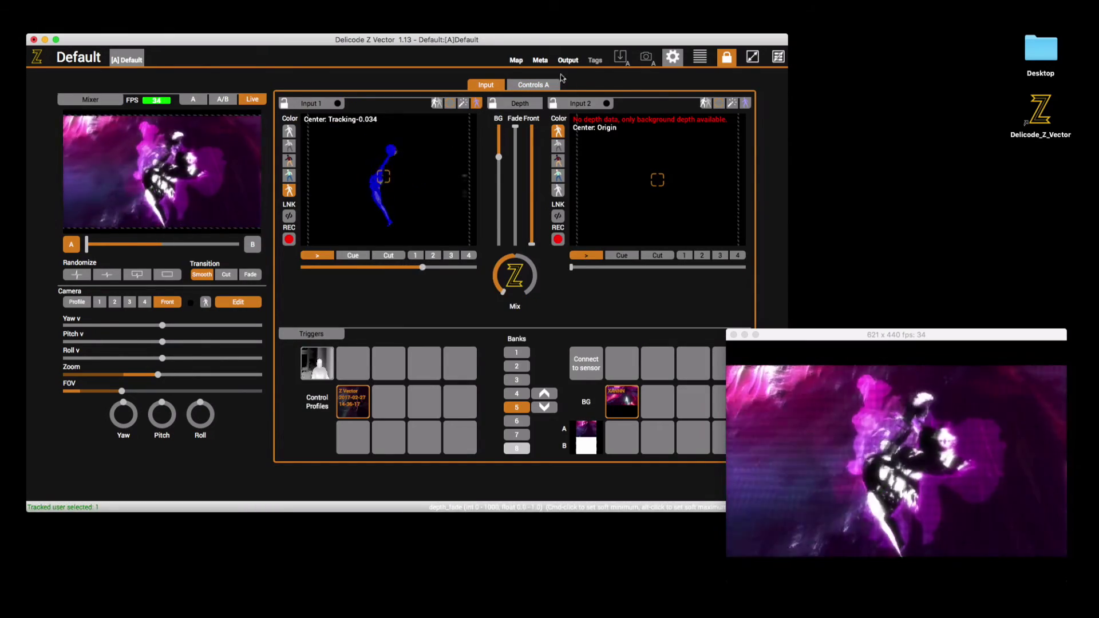
pyautogui.click(556, 87)
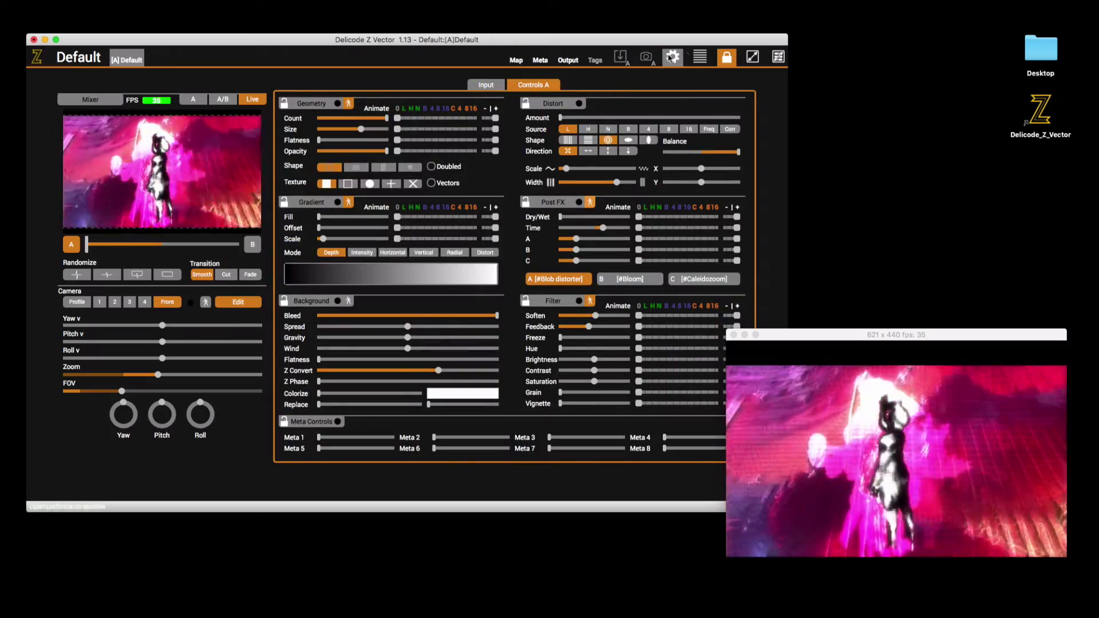
pyautogui.click(752, 57)
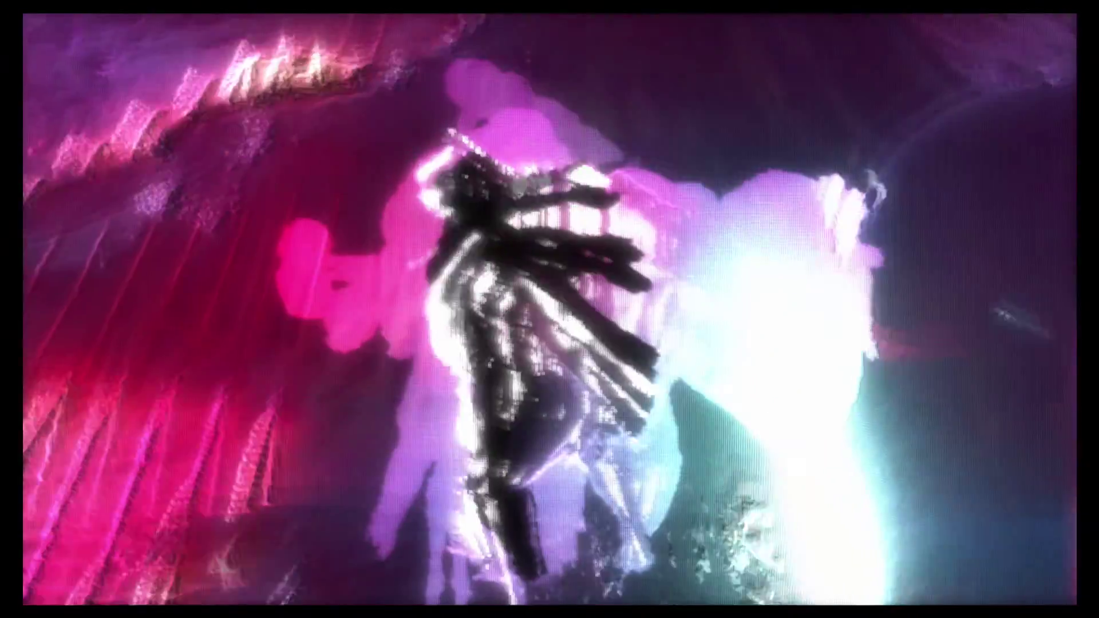
pyautogui.press('Escape')
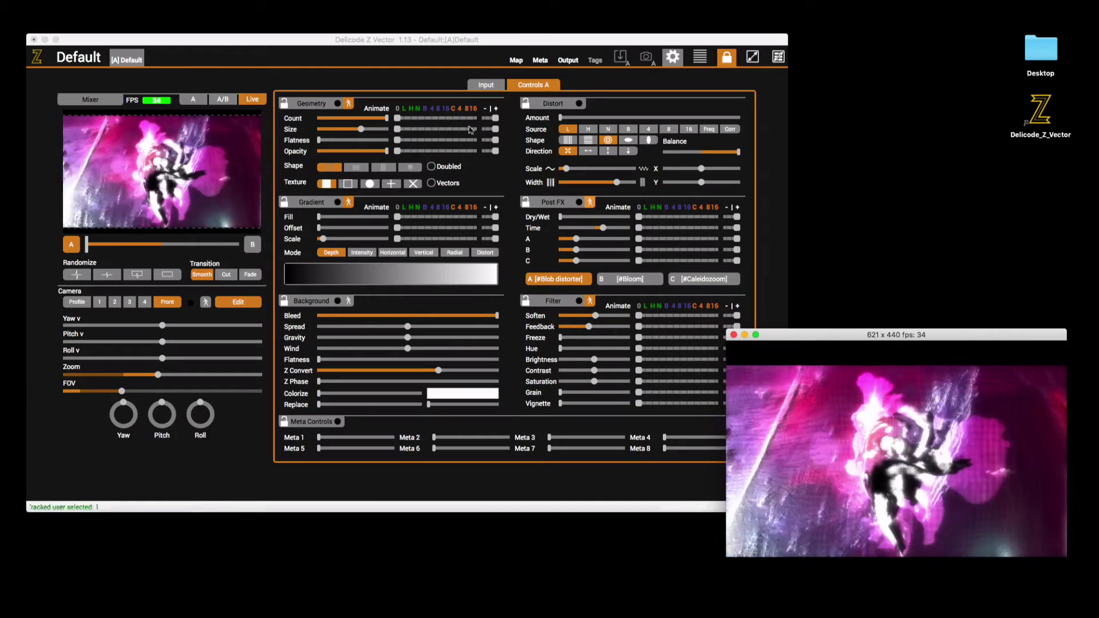
# Switch the Geometry to the fourth shape option rendered as Vectors, and check the output full screen.
pyautogui.click(410, 169)
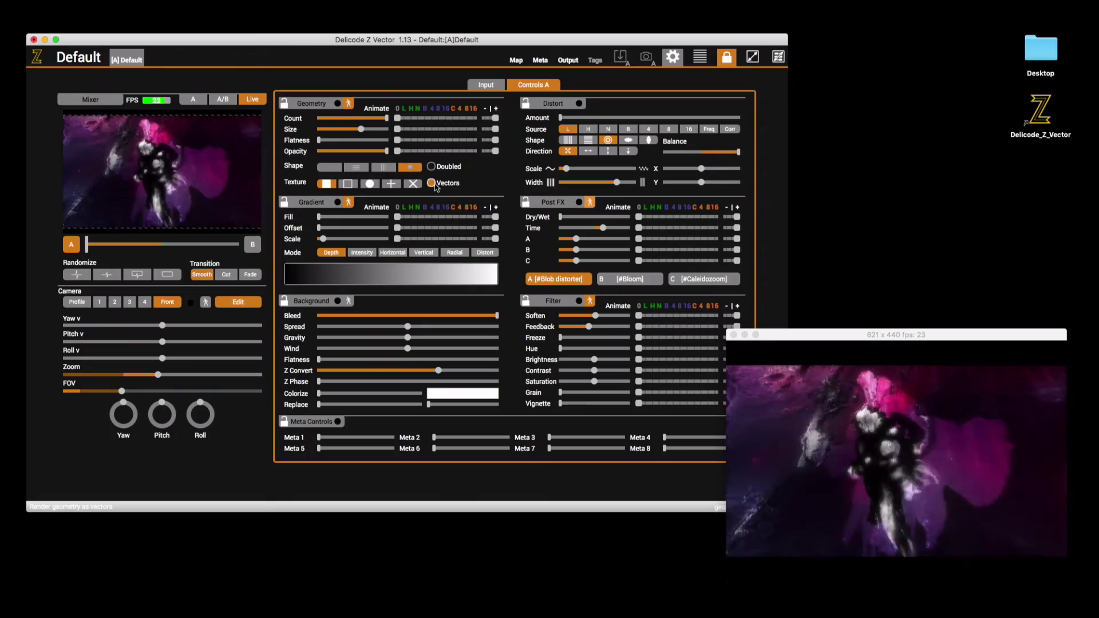
pyautogui.click(752, 56)
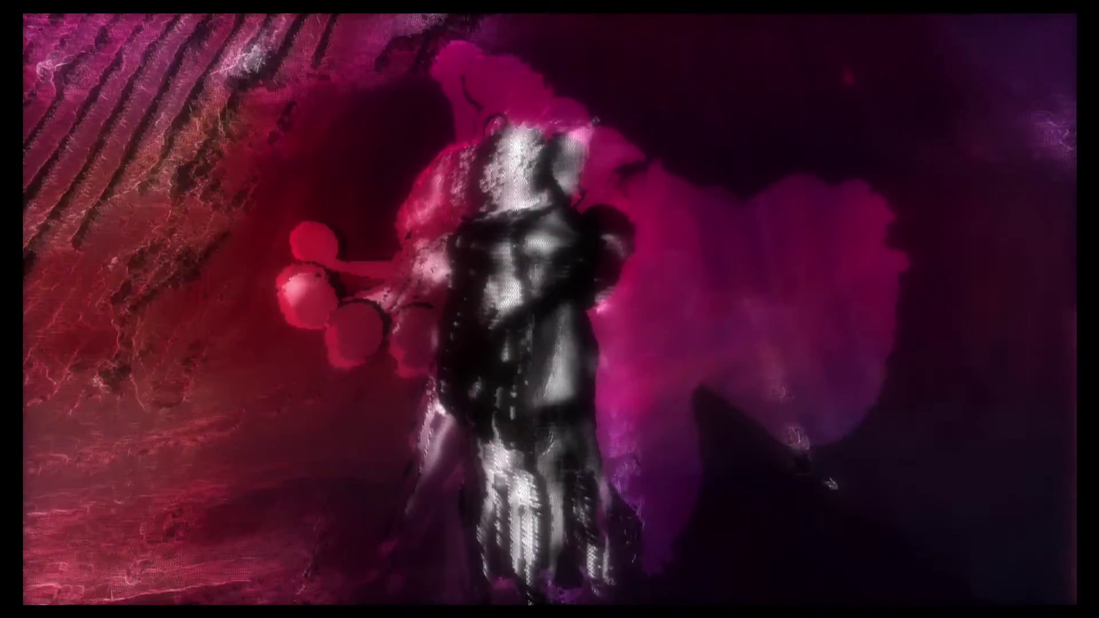
pyautogui.press('Escape')
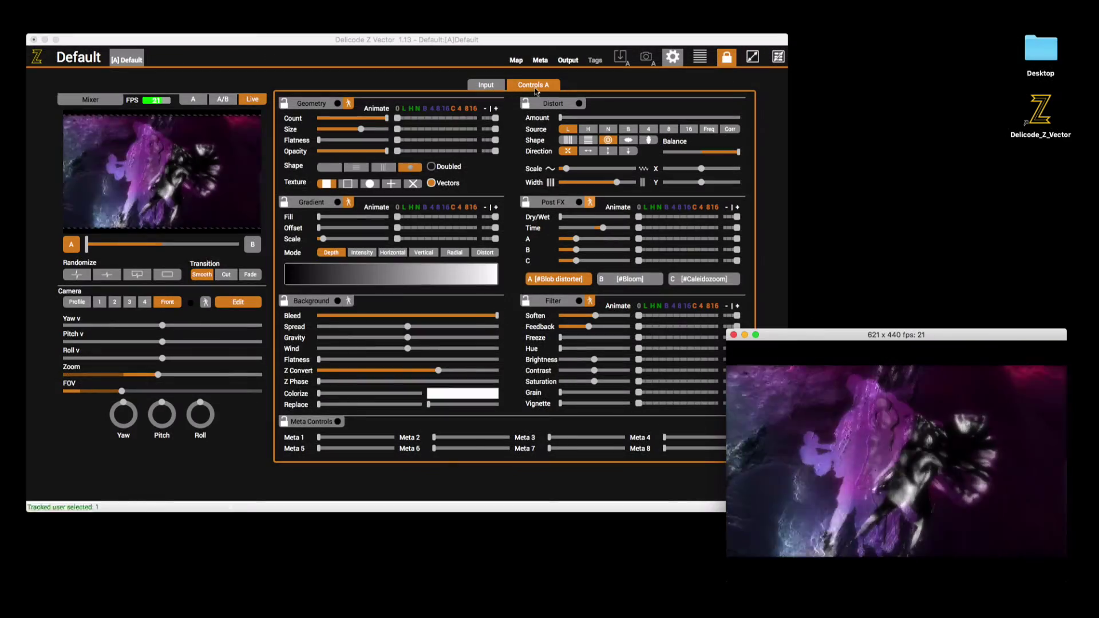
# Lower the Geometry Count to about 87 percent and raise the Filter's Feedback to about 80 percent, then check the output full screen.
pyautogui.click(379, 118)
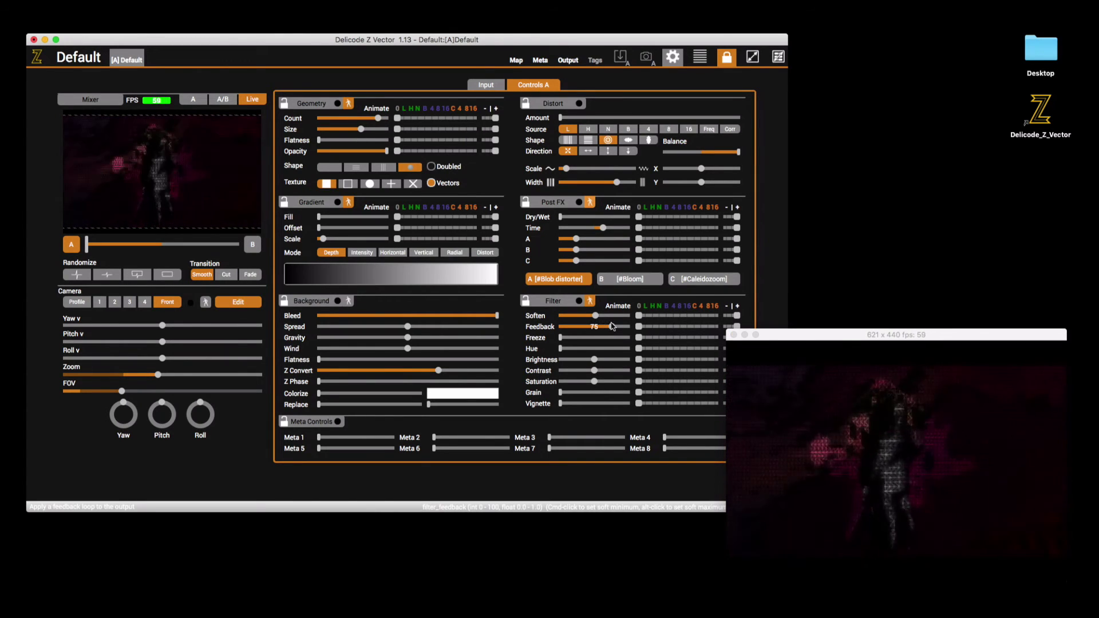
pyautogui.click(752, 56)
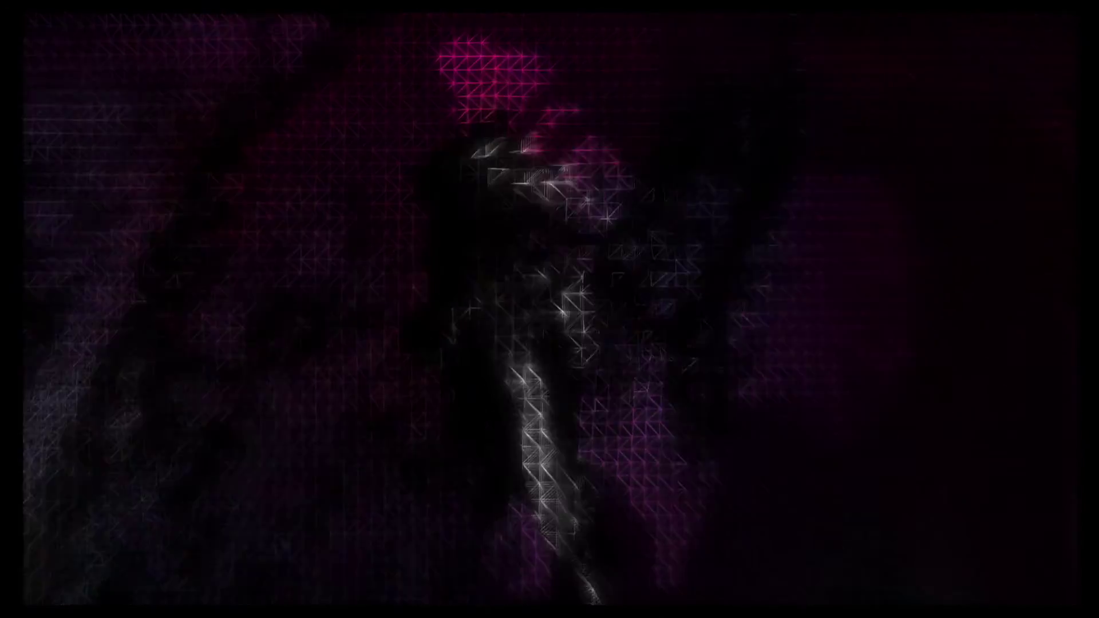
pyautogui.press('Escape')
# Set the Distort Amount to about 36 percent with background-only Balance, and check the output full screen.
pyautogui.moveTo(617, 118); pyautogui.dragTo(631, 119)
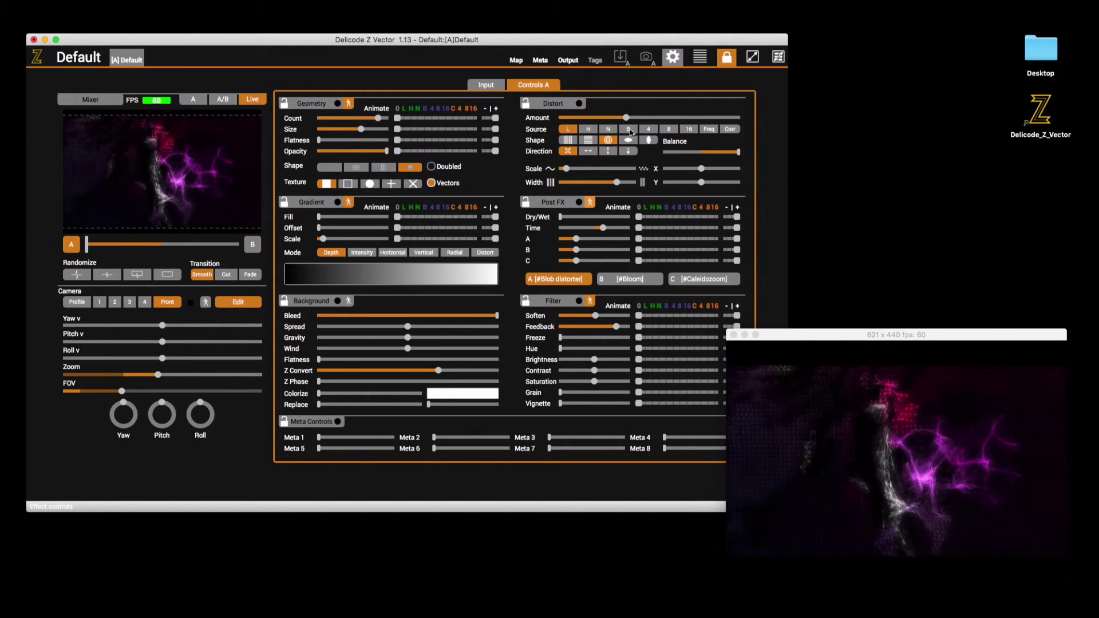
pyautogui.moveTo(693, 153); pyautogui.dragTo(665, 152)
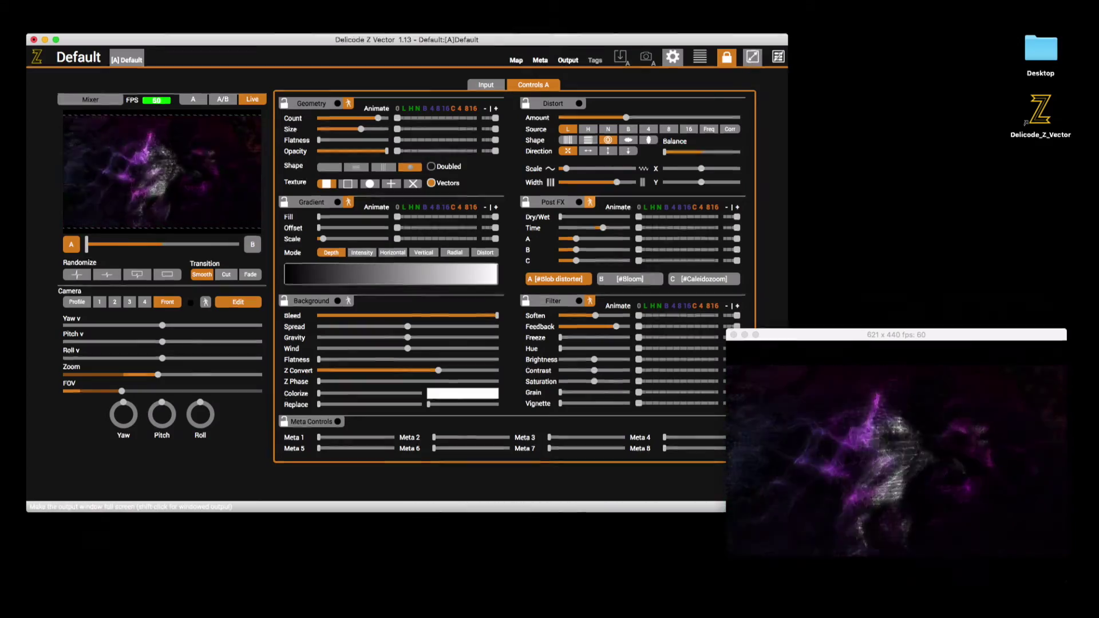
pyautogui.click(750, 62)
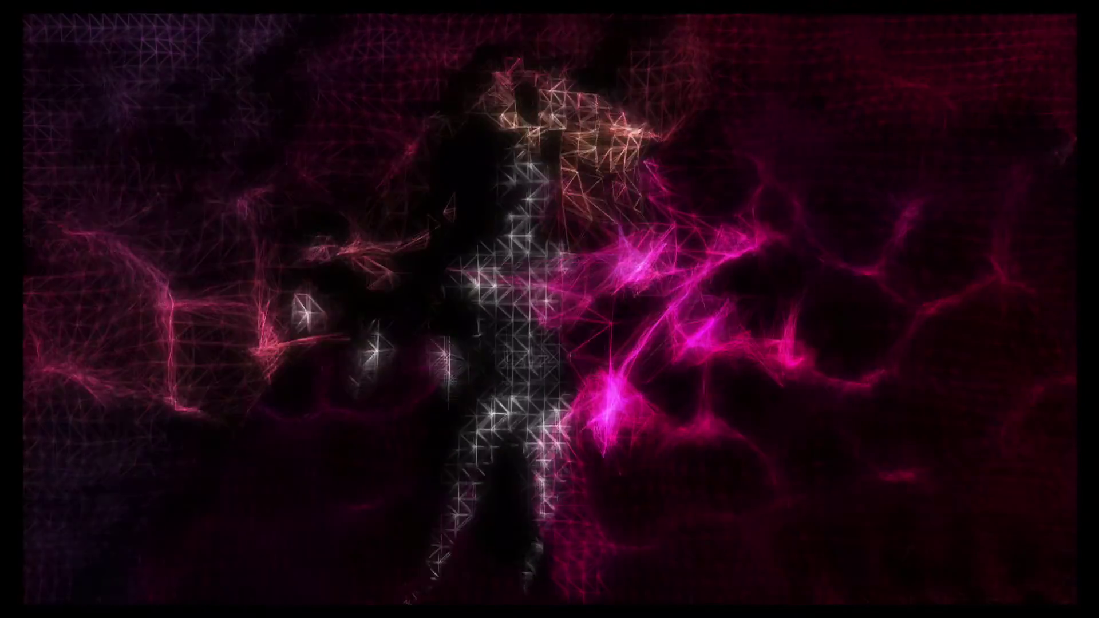
pyautogui.press('Escape')
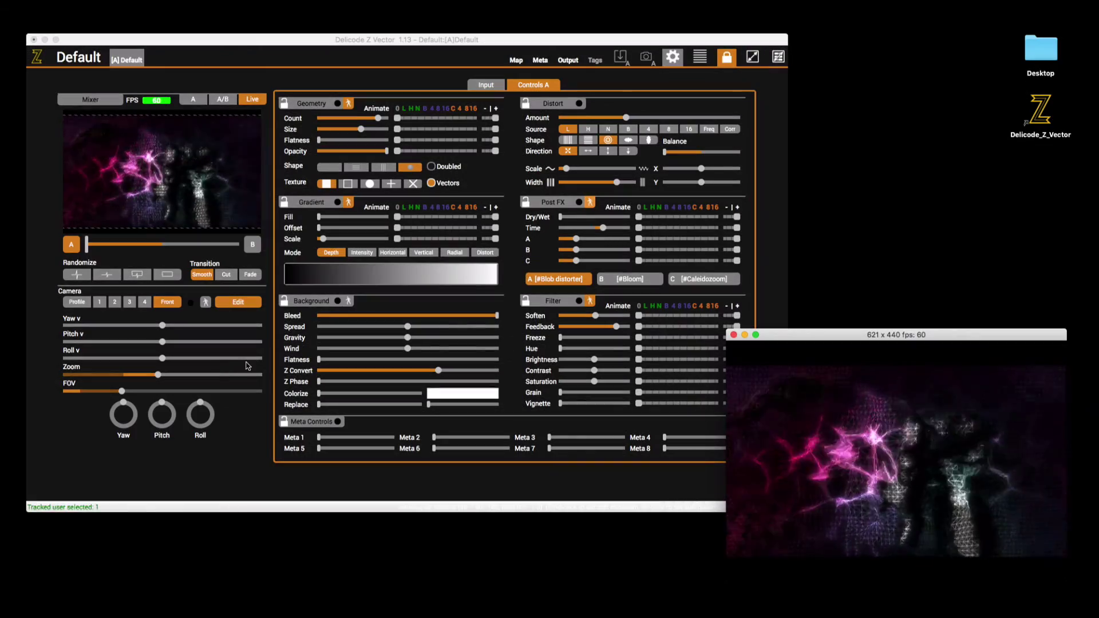
# Widen the camera FOV to about three quarters of its range and view the output full screen.
pyautogui.moveTo(121, 391); pyautogui.dragTo(210, 391)
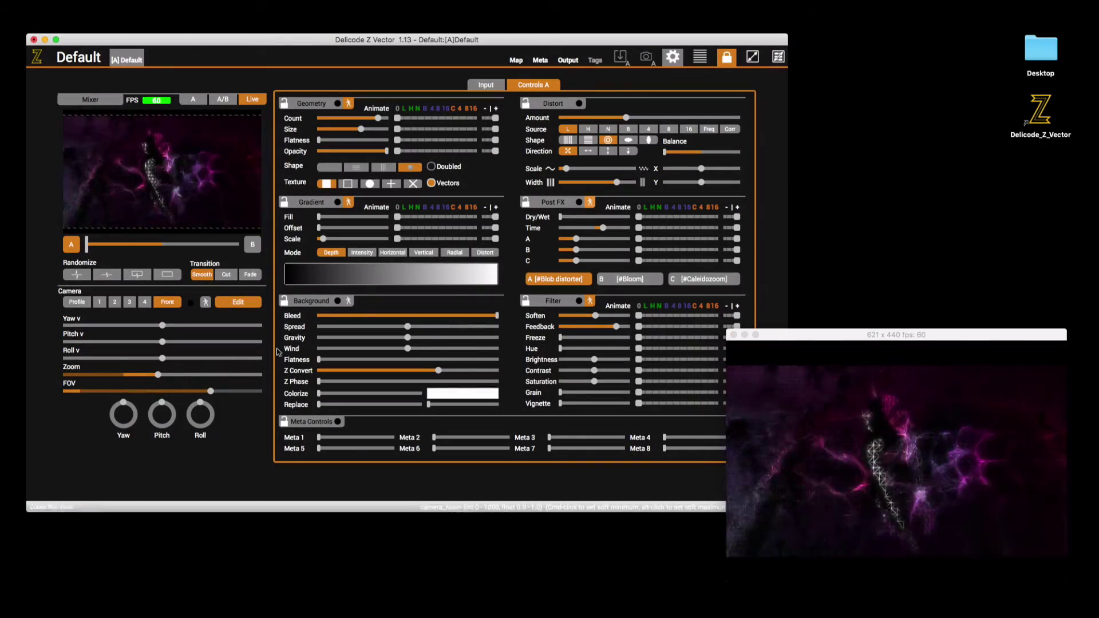
pyautogui.click(753, 57)
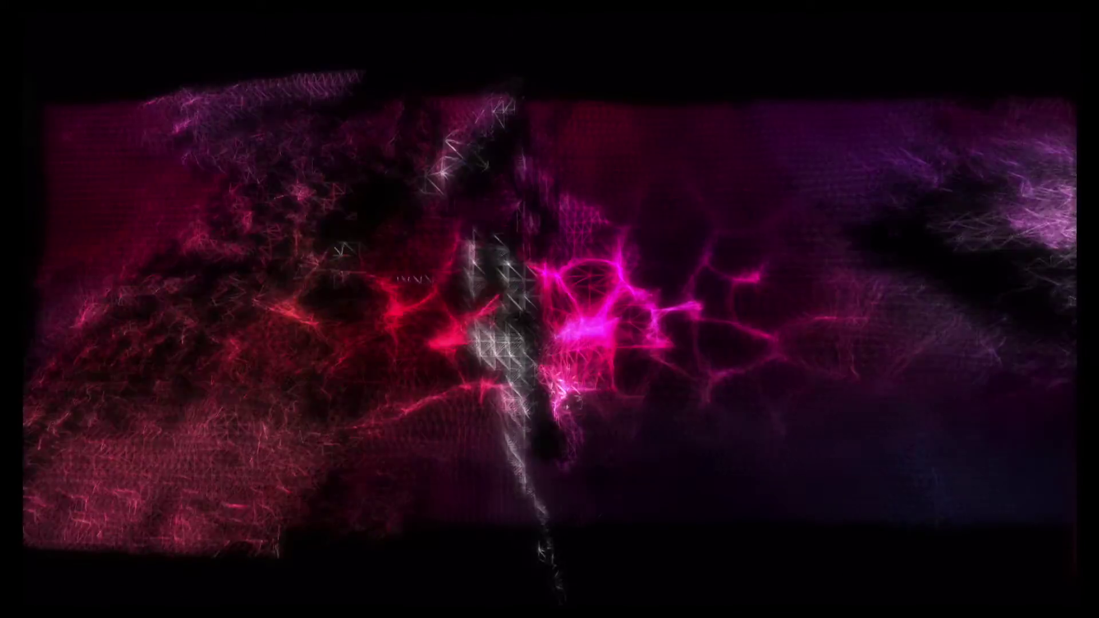
# Turn off Vectors rendering and raise the Filter's Saturation to about 58 percent, then check the output full screen.
pyautogui.press('Escape')
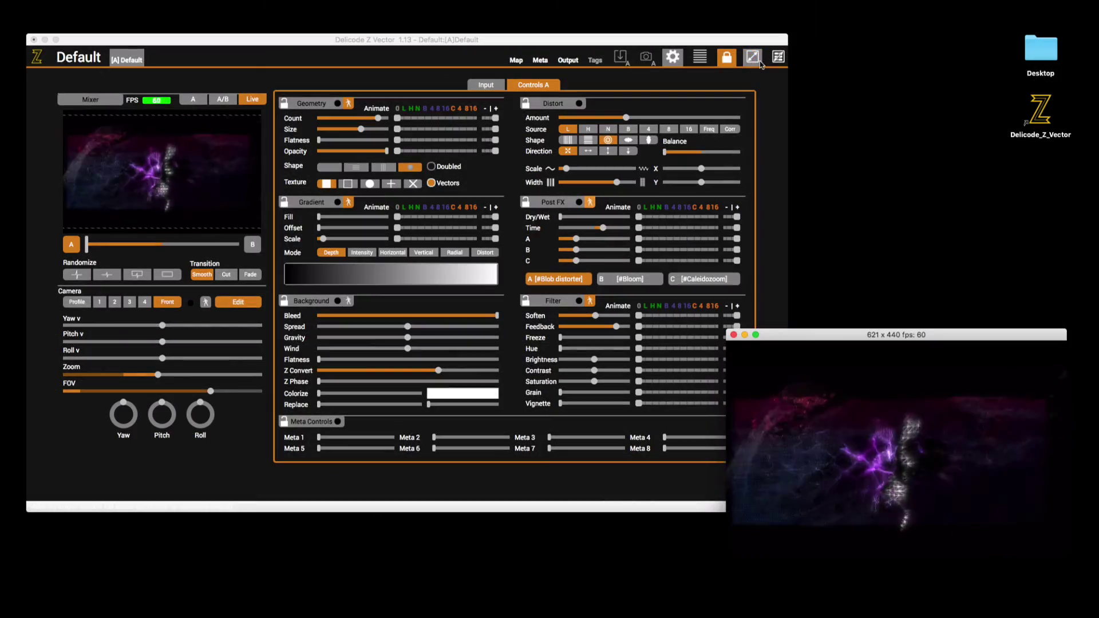
pyautogui.click(596, 381)
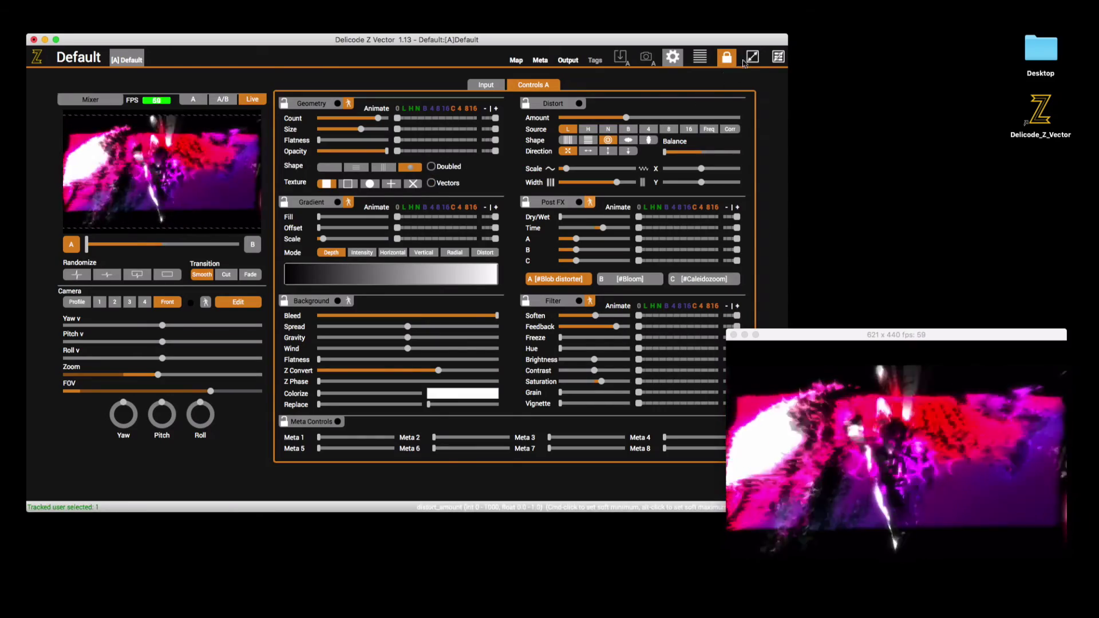
pyautogui.click(752, 57)
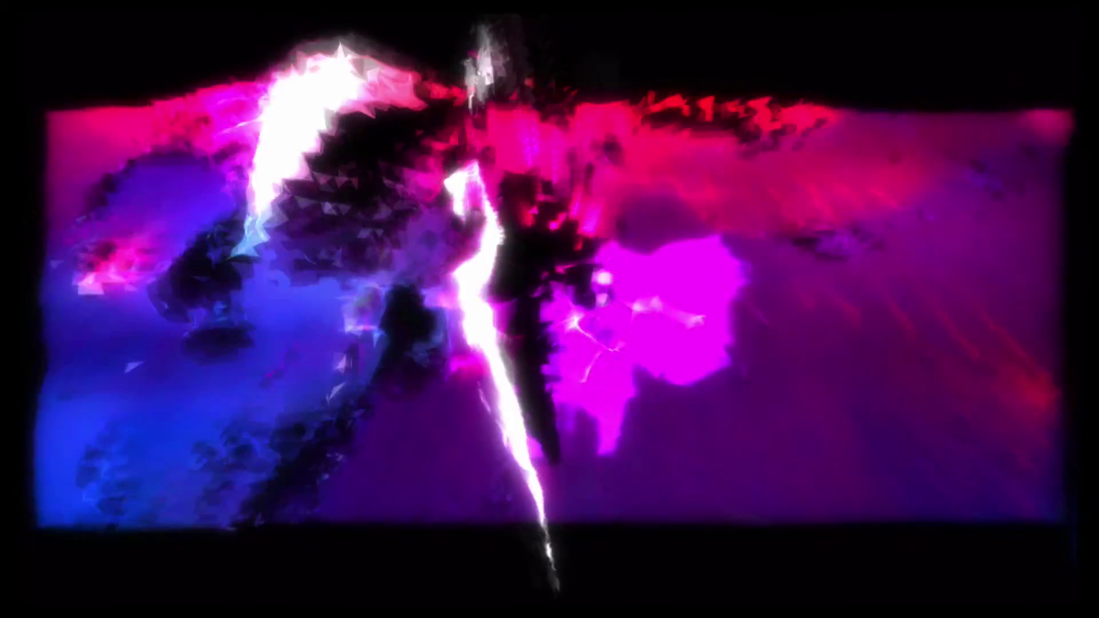
pyautogui.press('Escape')
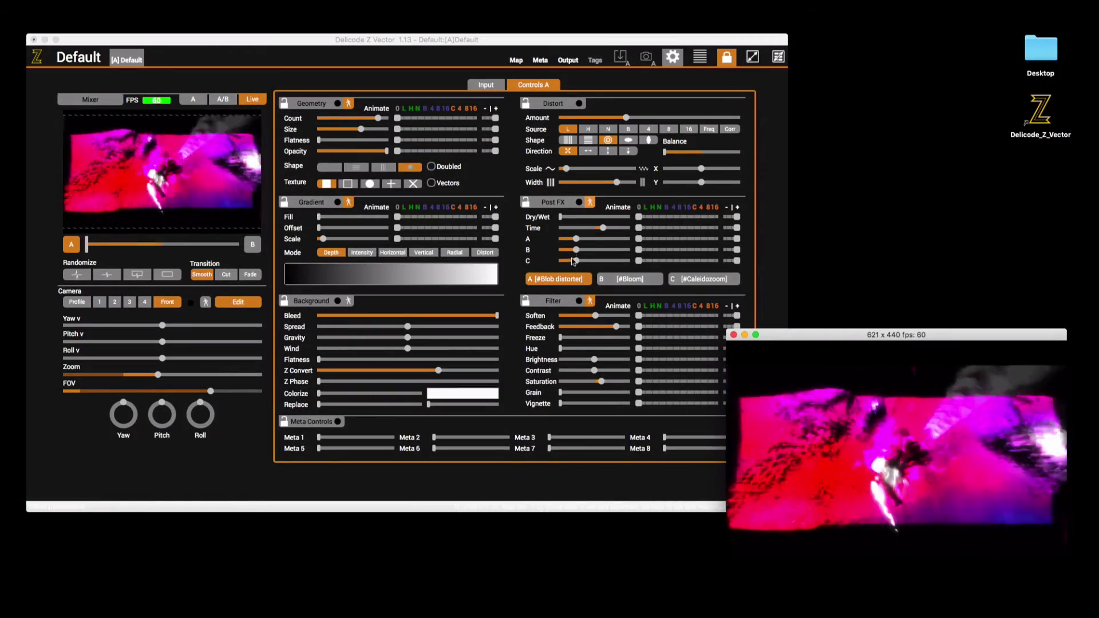
# Set Post FX Dry/Wet to about 16 percent with Caleidozoom enabled, and narrow the camera FOV to about 30 percent.
pyautogui.click(568, 218)
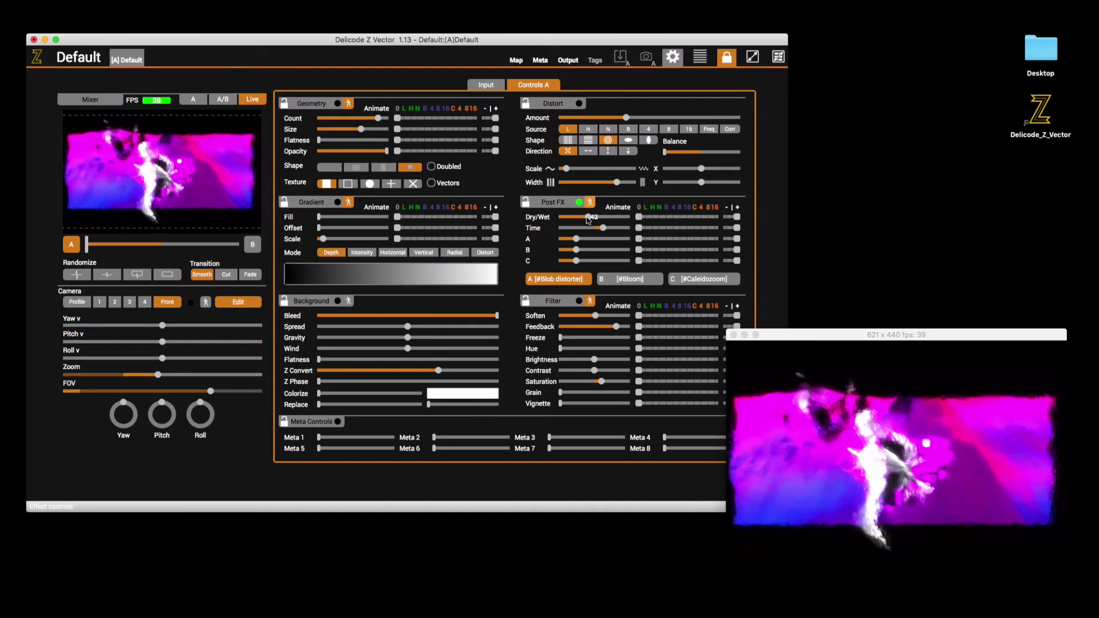
pyautogui.moveTo(589, 218); pyautogui.dragTo(585, 218)
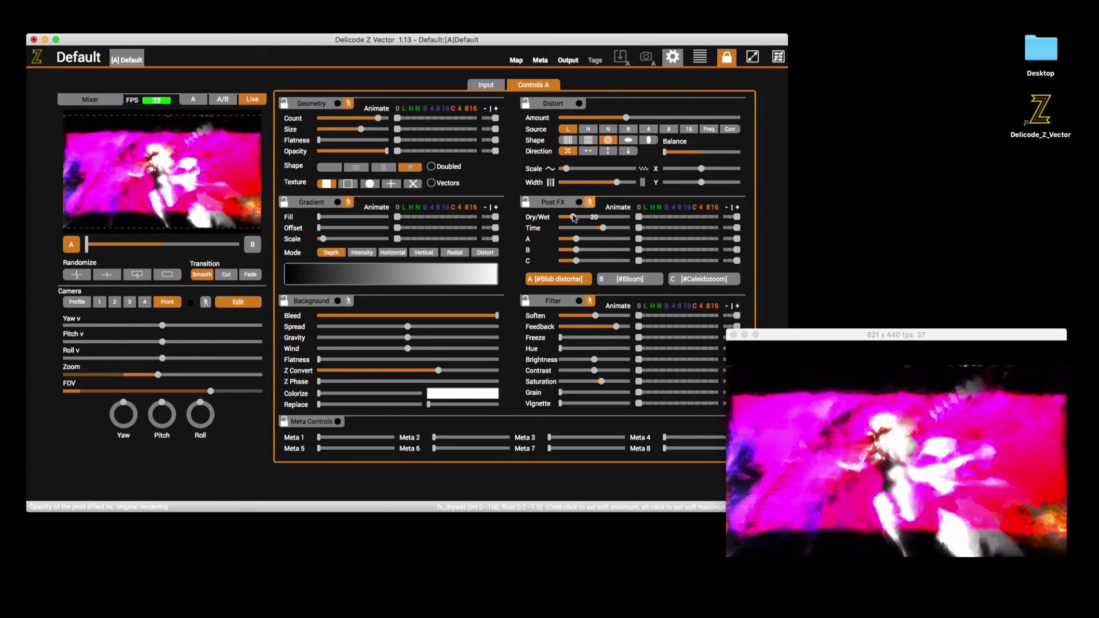
pyautogui.click(687, 279)
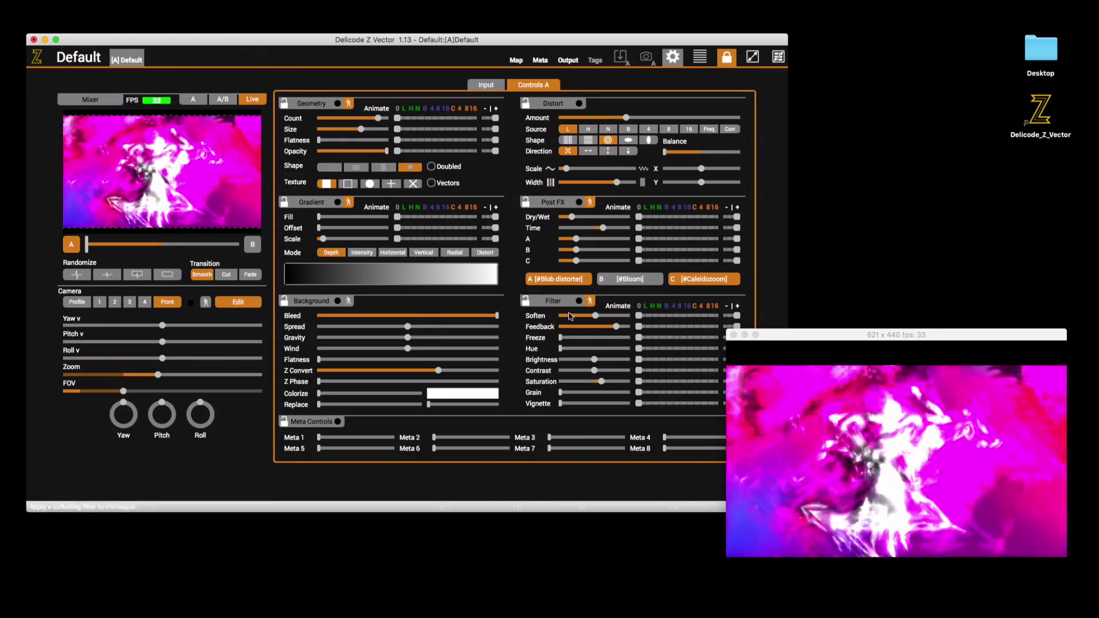
# Lower the Filter's Feedback to about 30 percent and check the output full screen.
pyautogui.click(582, 327)
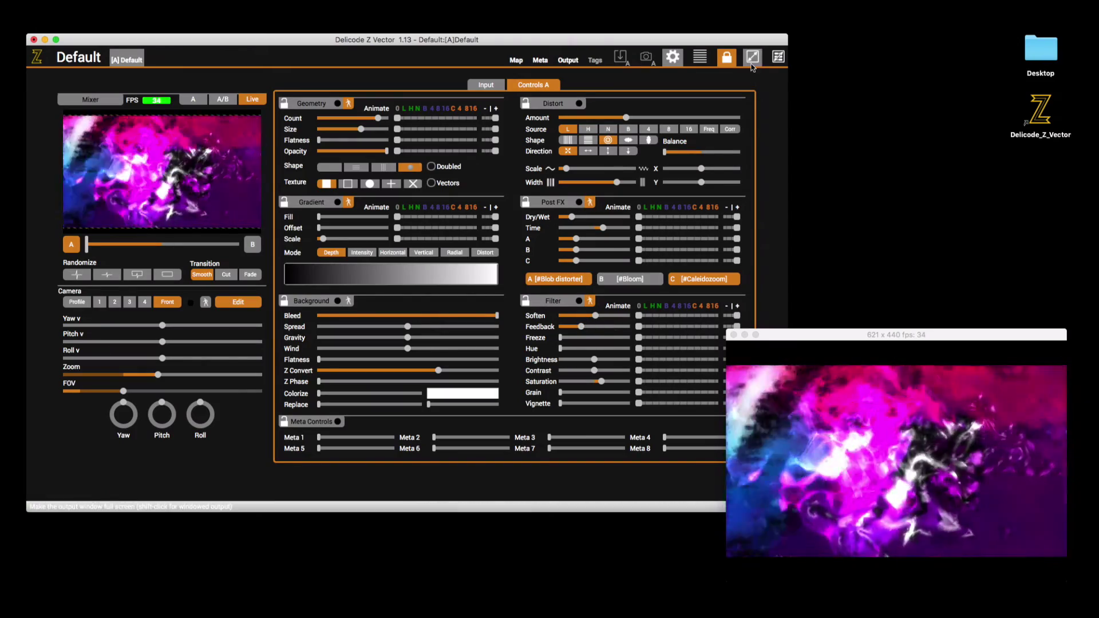
pyautogui.click(752, 57)
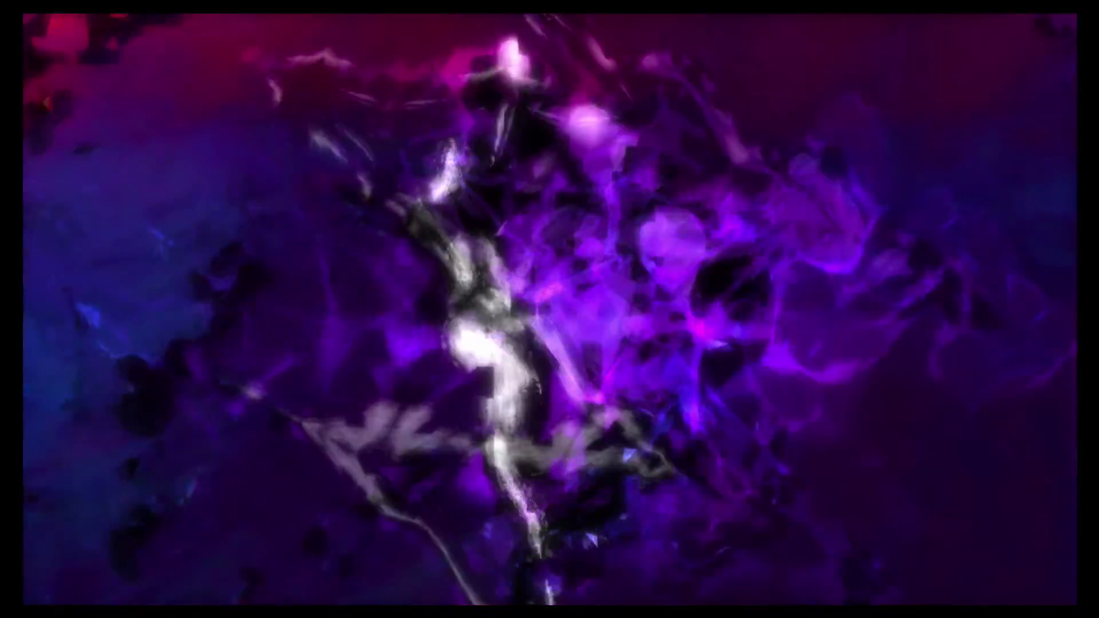
pyautogui.press('Escape')
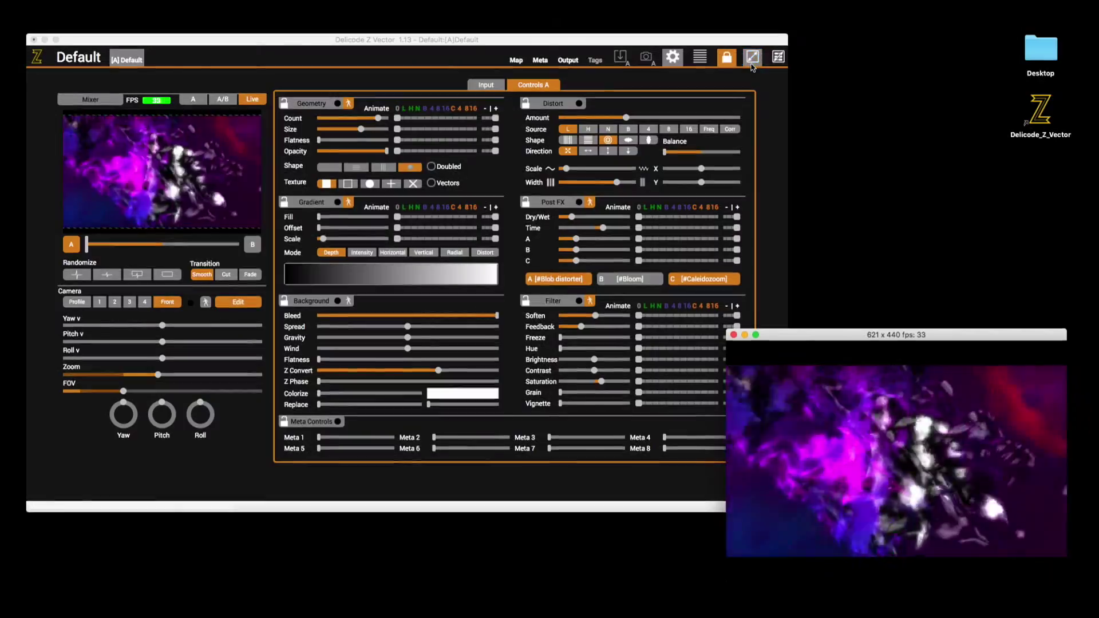
# Switch the Geometry to the first shape option with the circle texture and Size 0, and check the output full screen.
pyautogui.click(330, 167)
pyautogui.click(370, 183)
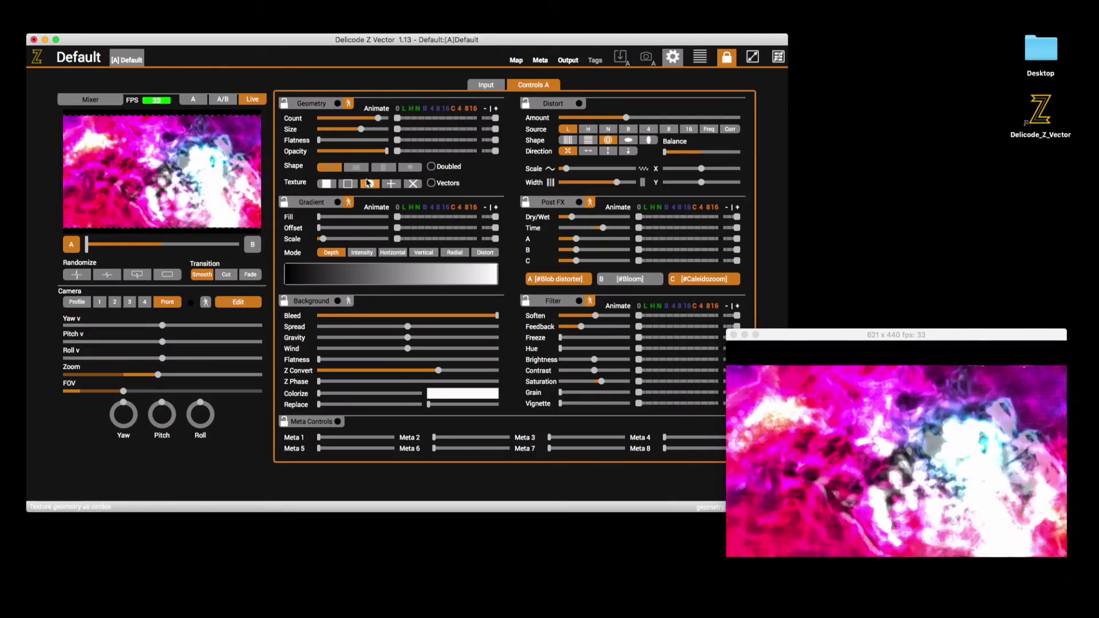
pyautogui.moveTo(360, 129); pyautogui.dragTo(317, 133)
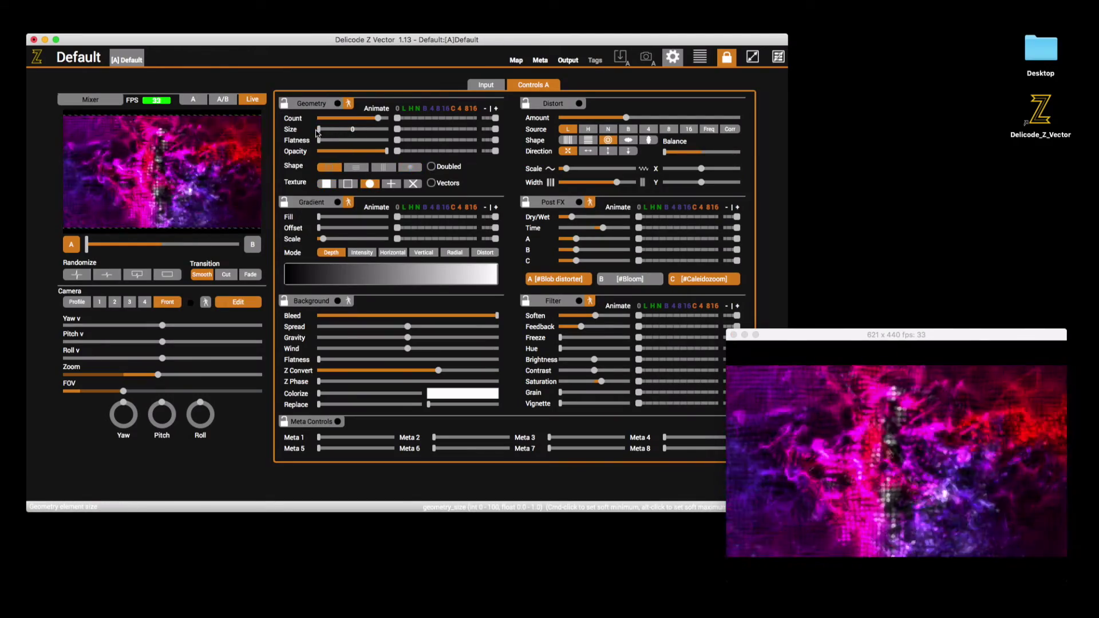
pyautogui.click(753, 56)
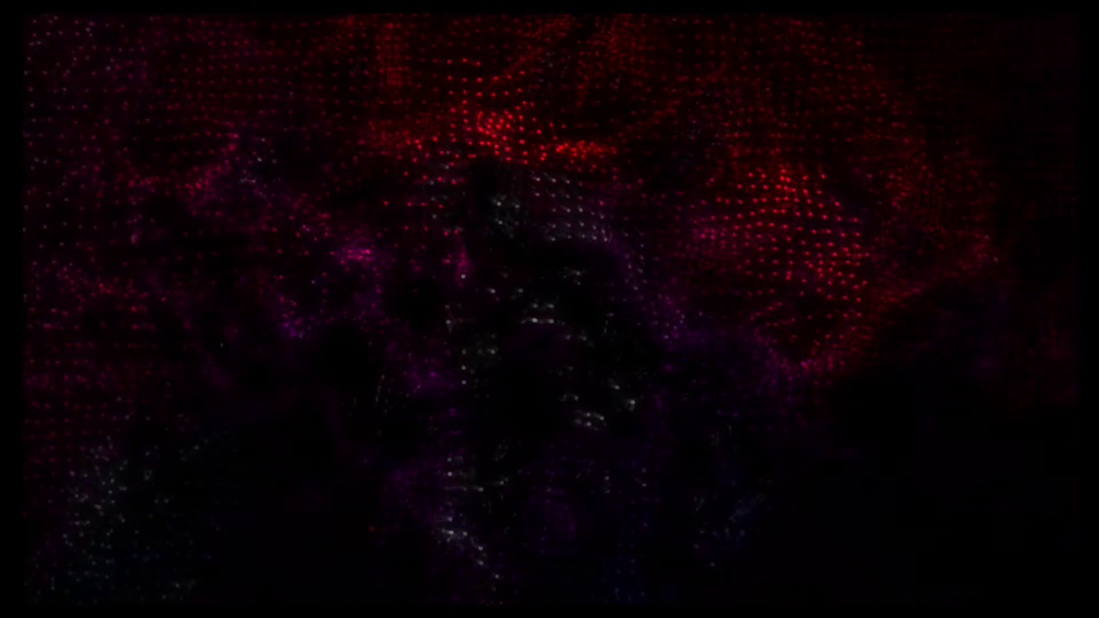
pyautogui.press('Escape')
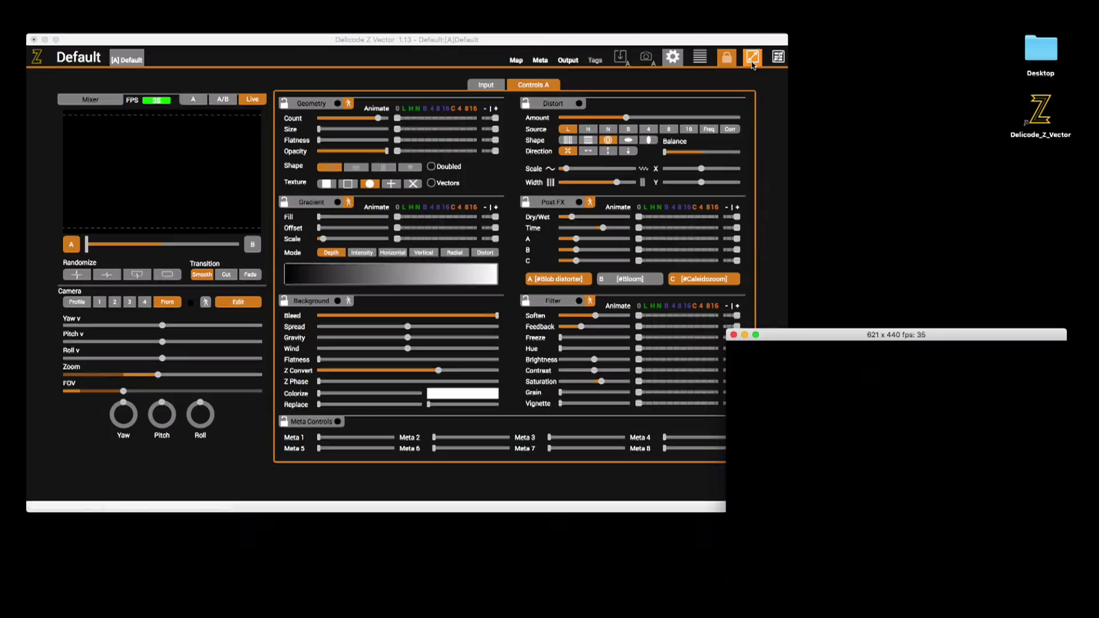
# Raise the Geometry Size to about 10 percent and the Filter's Feedback to about 72 percent, and check the output full screen.
pyautogui.click(322, 133)
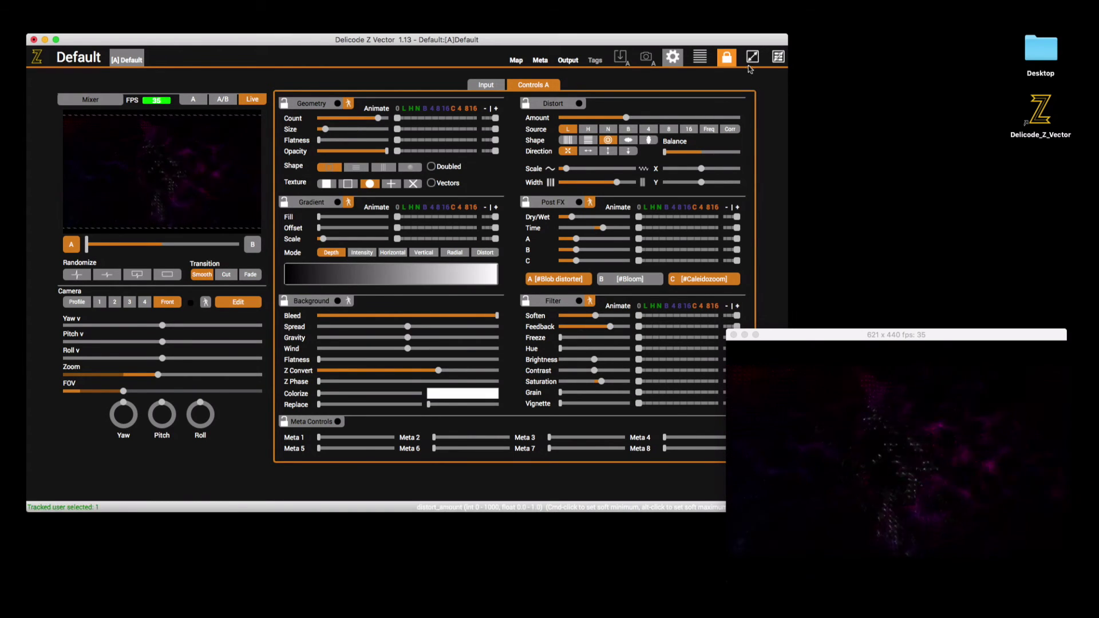
pyautogui.click(752, 57)
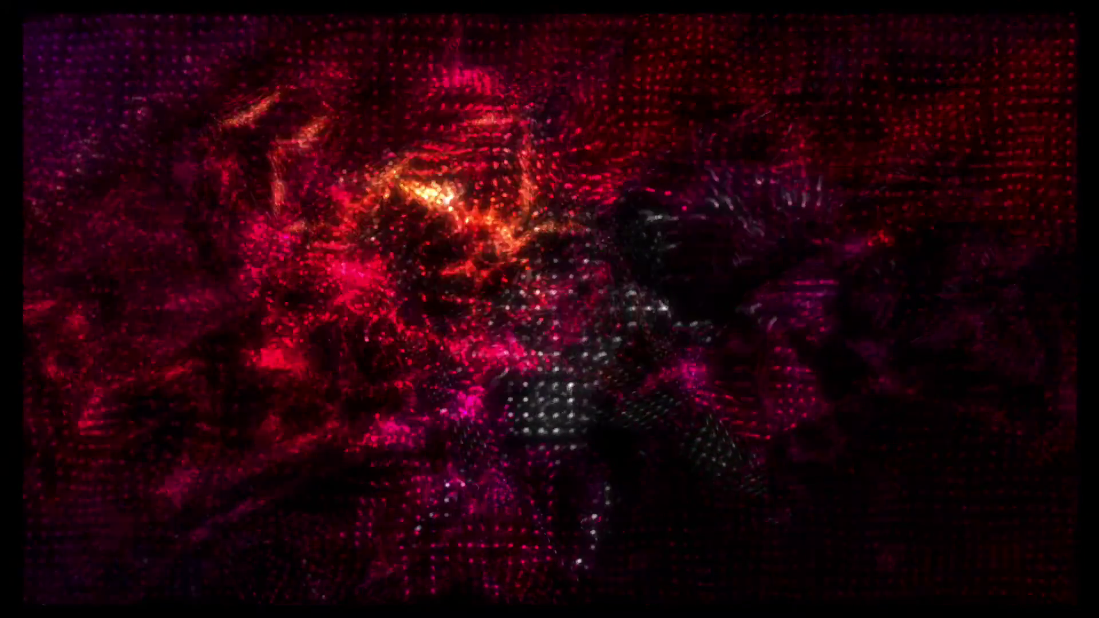
pyautogui.press('Escape')
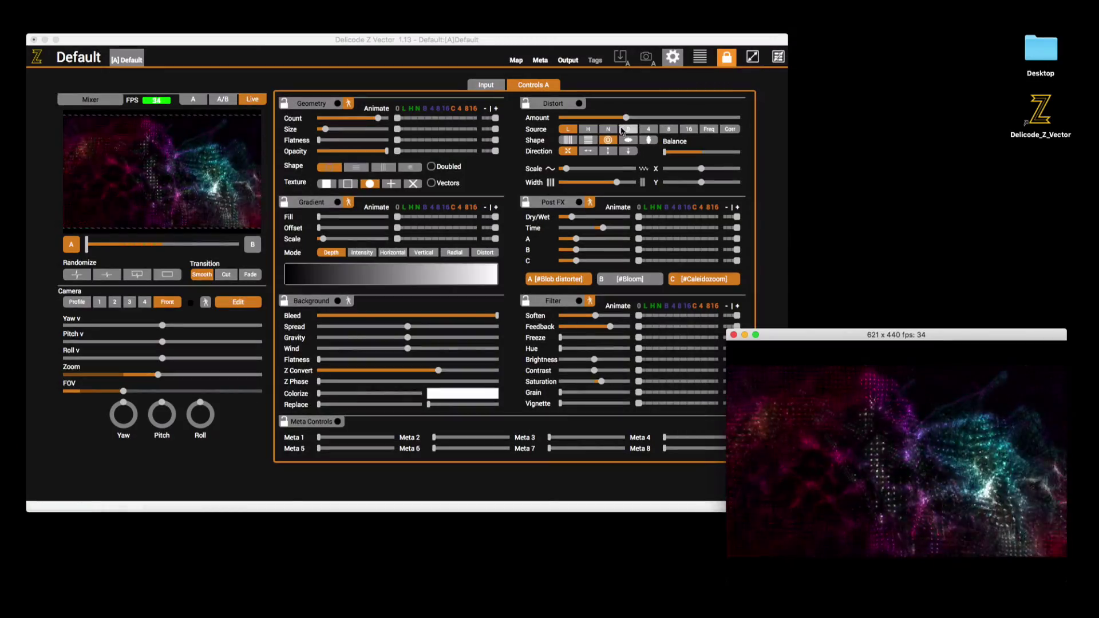
# Reduce the Distort Amount to zero and view the output full screen.
pyautogui.moveTo(624, 118); pyautogui.dragTo(524, 126)
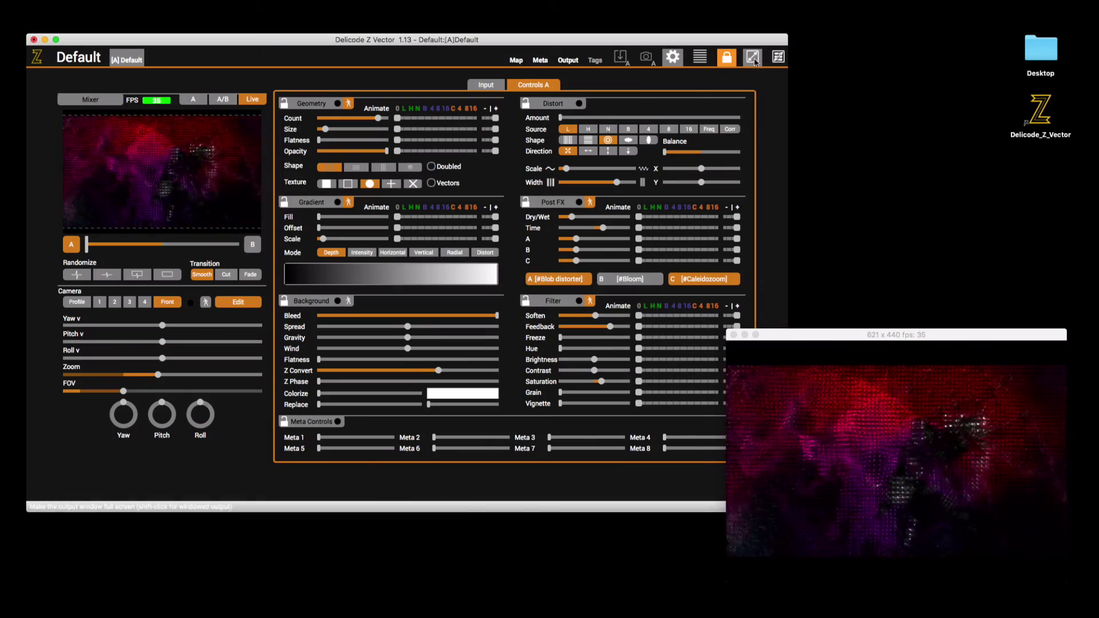
pyautogui.press('f')
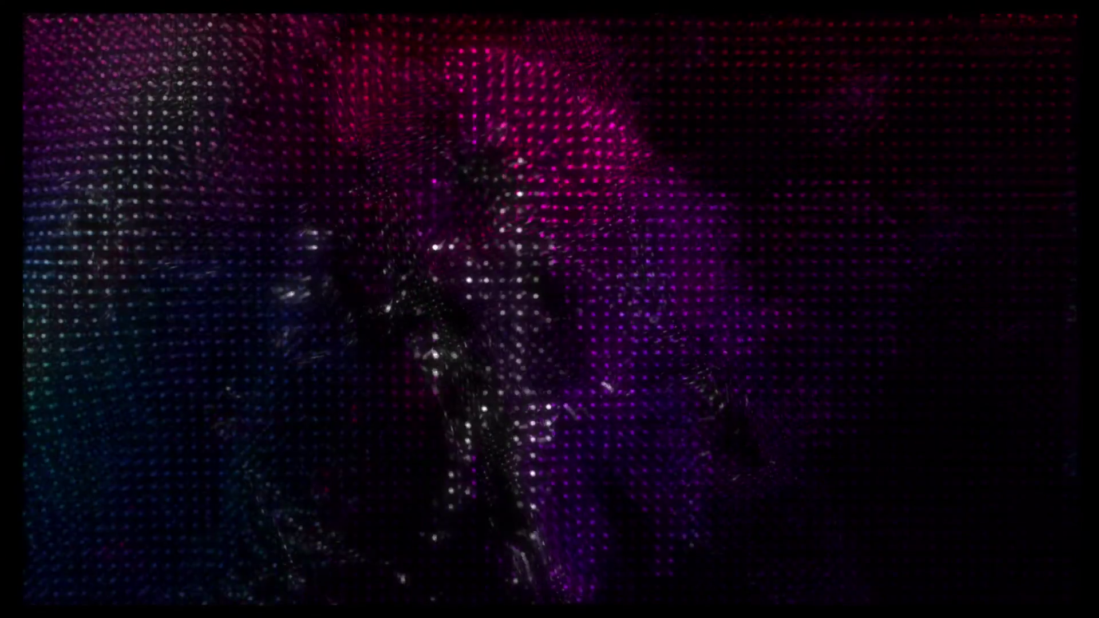
pyautogui.press('f')
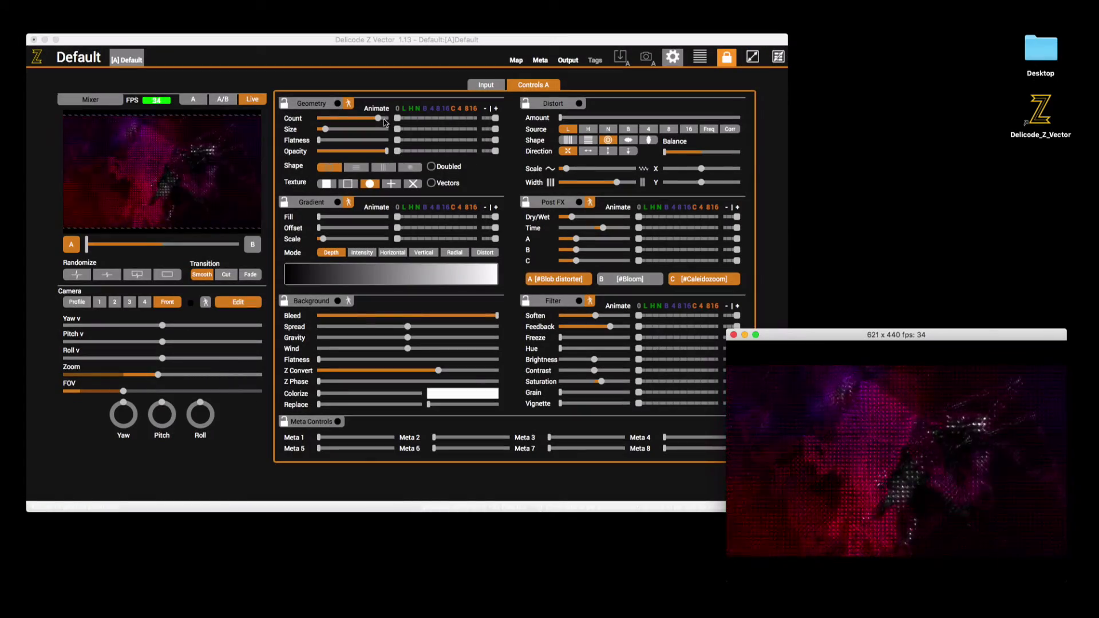
# Raise the Geometry Count to its maximum and view the output full screen.
pyautogui.moveTo(386, 122); pyautogui.dragTo(387, 122)
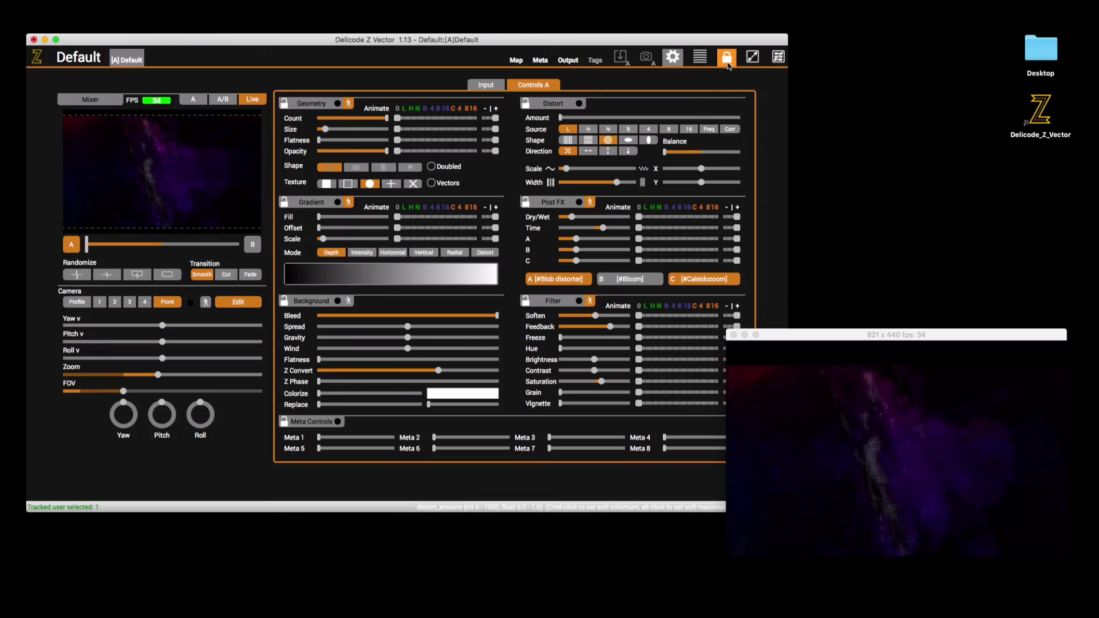
pyautogui.click(752, 56)
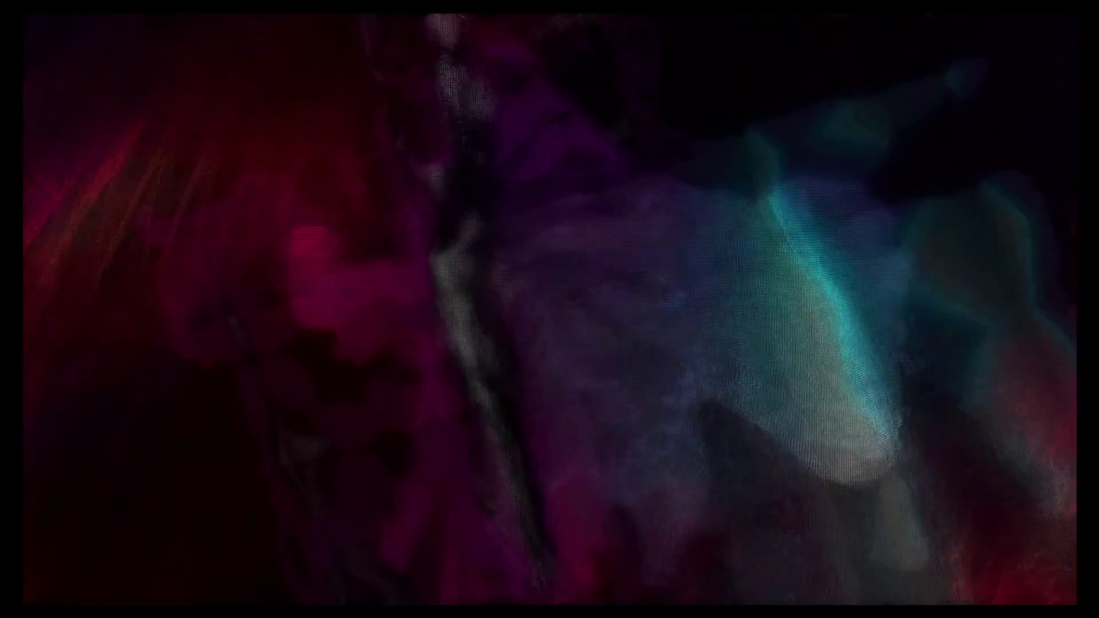
pyautogui.press('Escape')
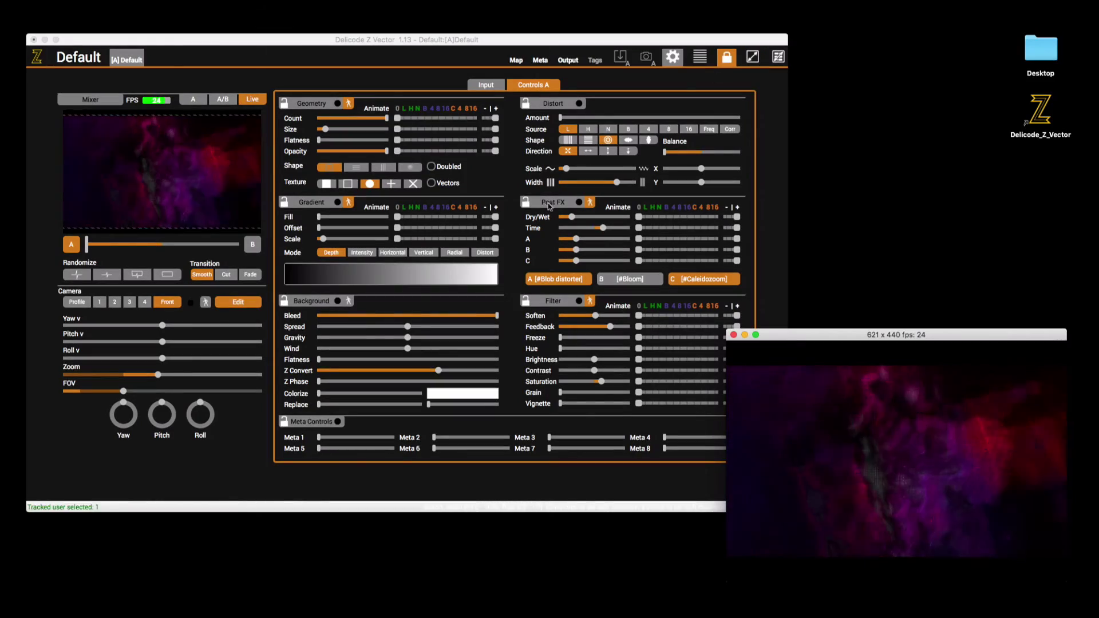
# Set Background Flatness to maximum and the camera's Yaw velocity to about two thirds of its range, and check the output full screen.
pyautogui.moveTo(365, 359); pyautogui.dragTo(513, 351)
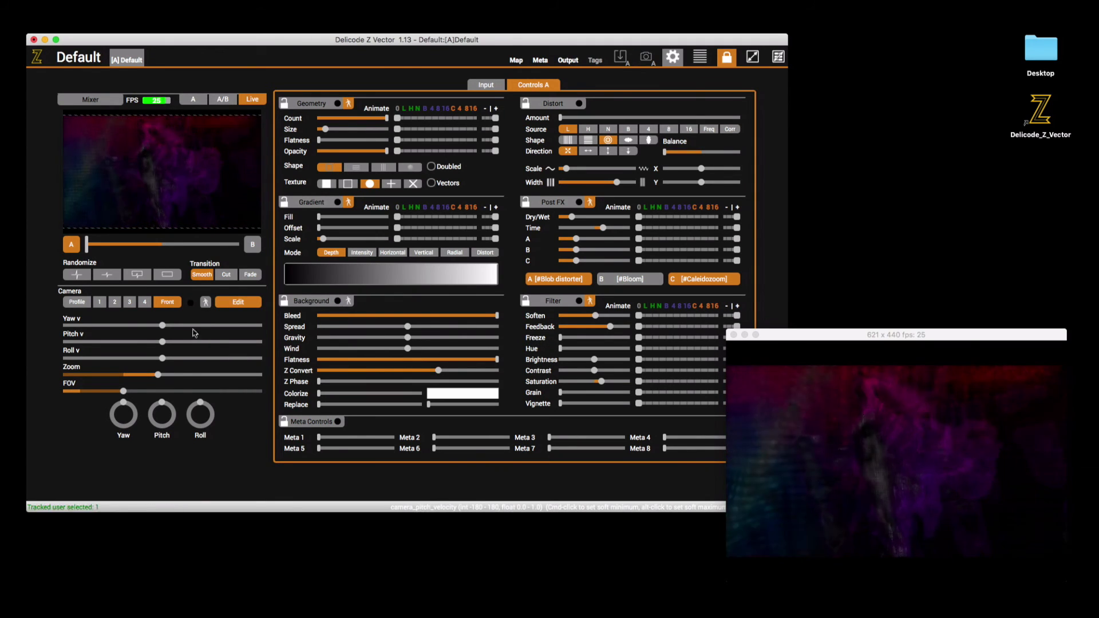
pyautogui.moveTo(162, 326); pyautogui.dragTo(194, 327)
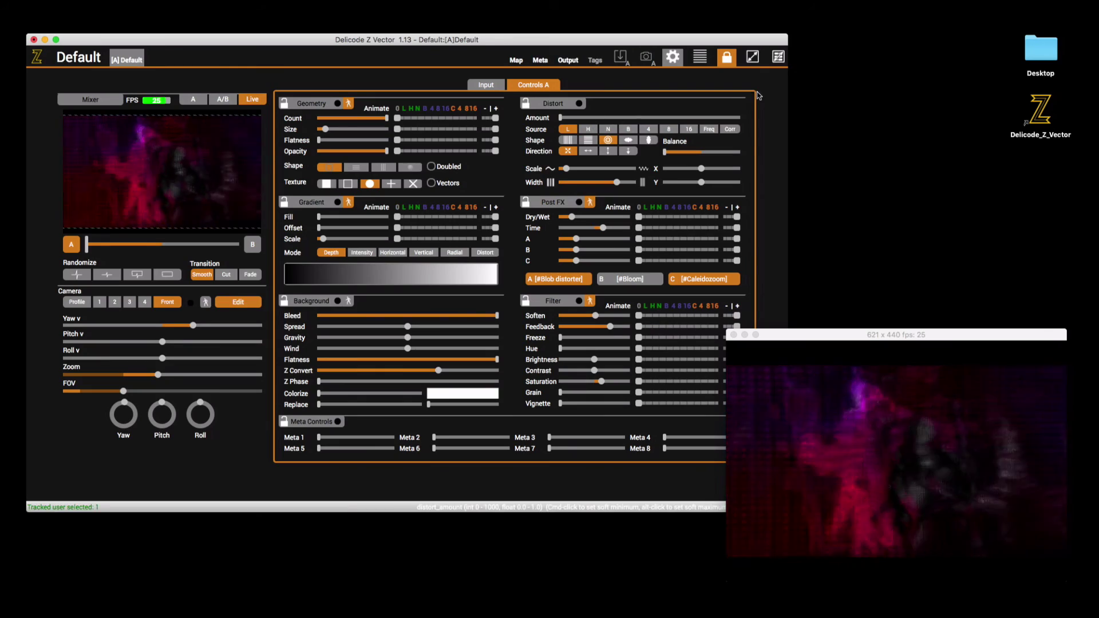
pyautogui.click(752, 56)
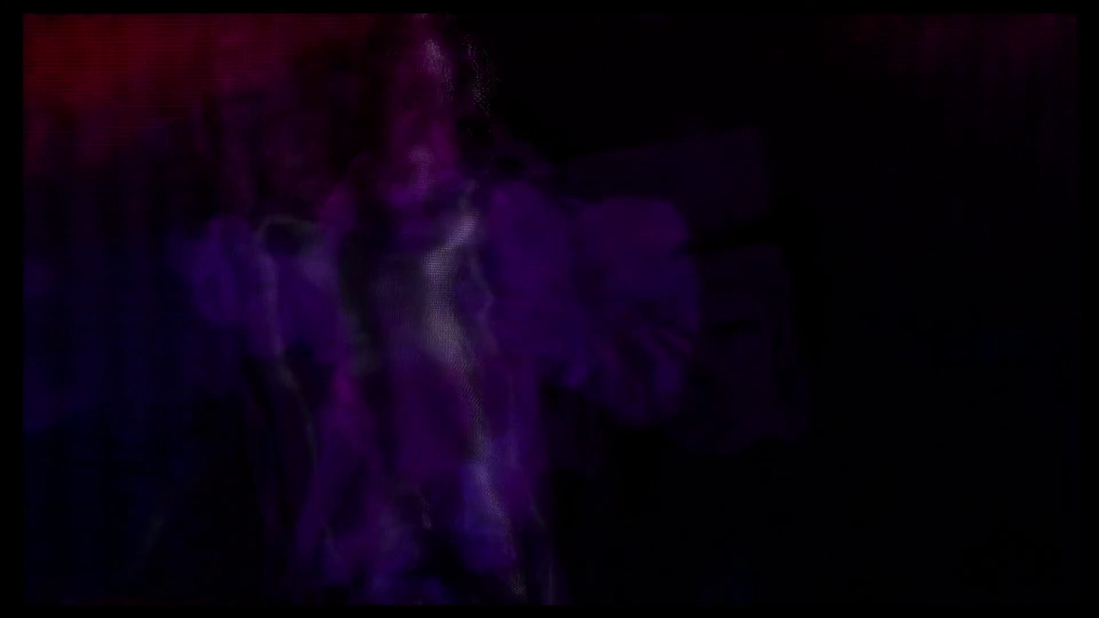
pyautogui.press('Escape')
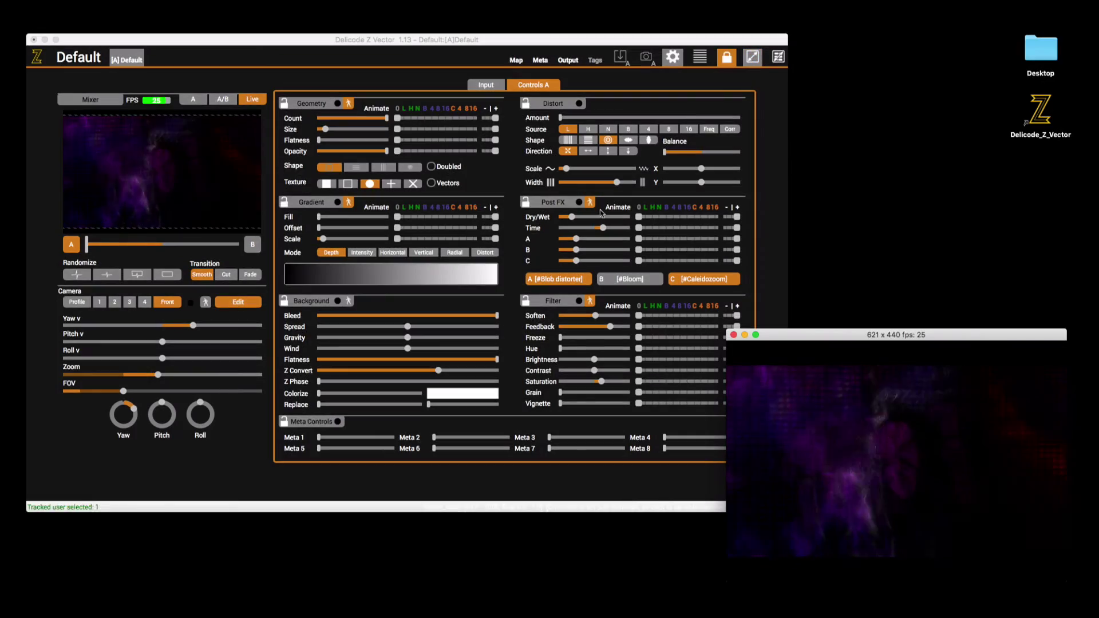
# Try slightly higher Filter Brightness and Contrast full screen, and return Brightness, Contrast and Saturation to their midpoints.
pyautogui.click(597, 373)
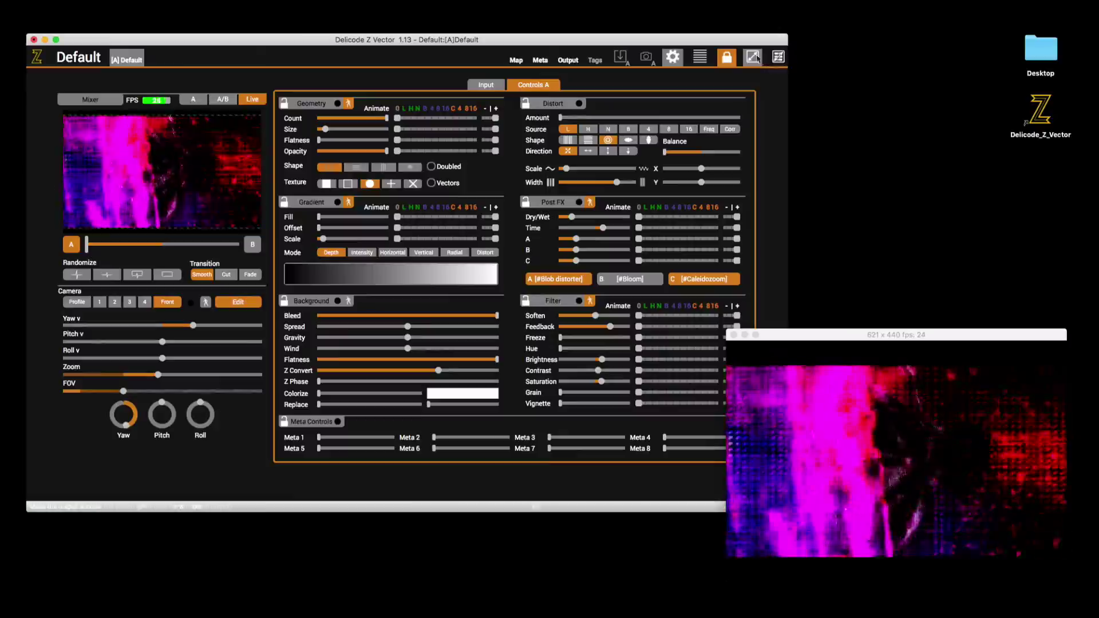
pyautogui.press('super+f')
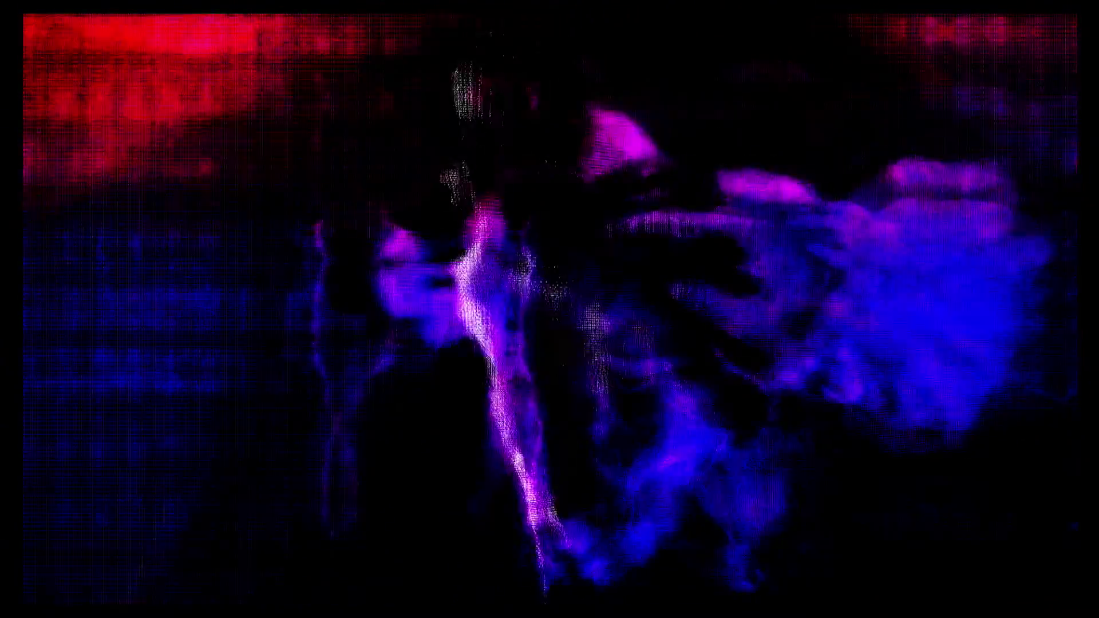
pyautogui.press('Escape')
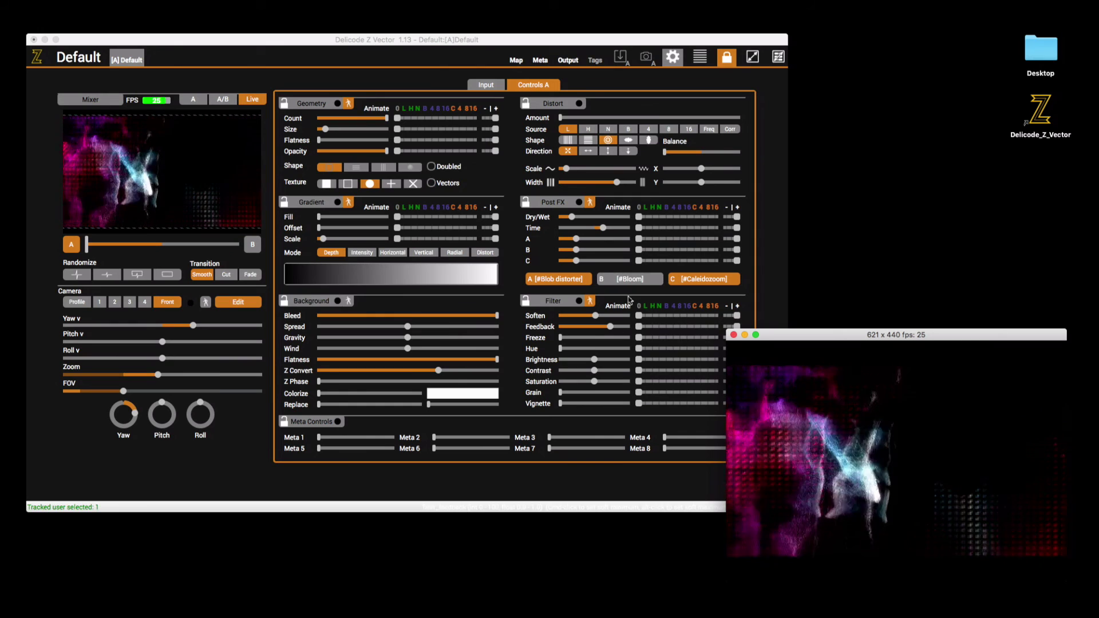
# Load the Edges preset into Post FX slot B, and give the Geometry the fourth shape, filled square texture and about 40 percent Opacity.
pyautogui.rightClick(600, 277)
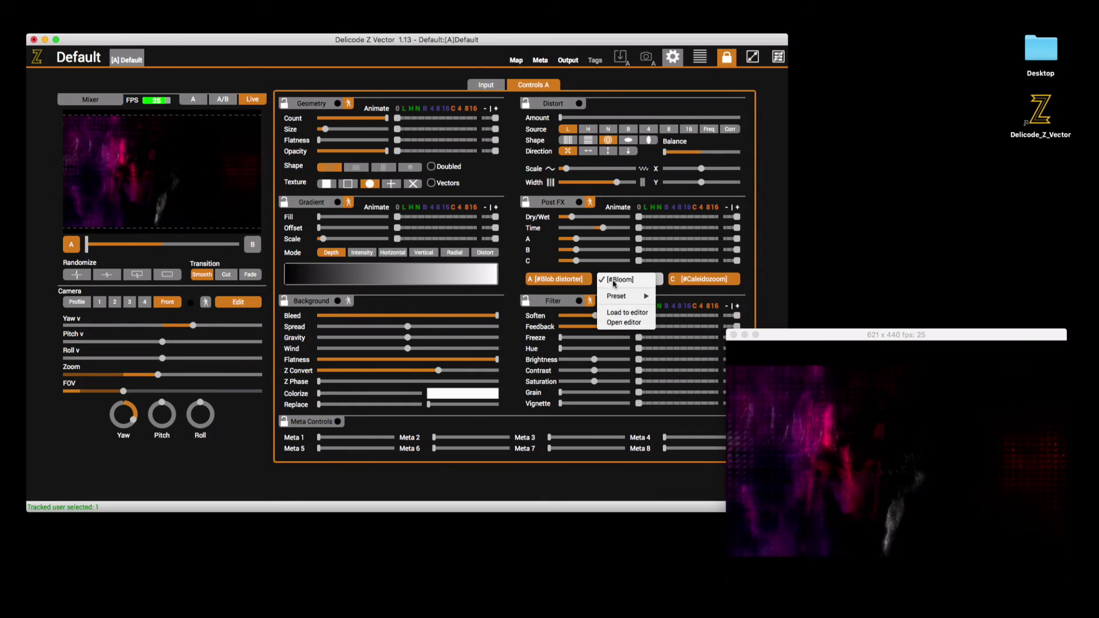
pyautogui.moveTo(616, 298)
pyautogui.click(683, 369)
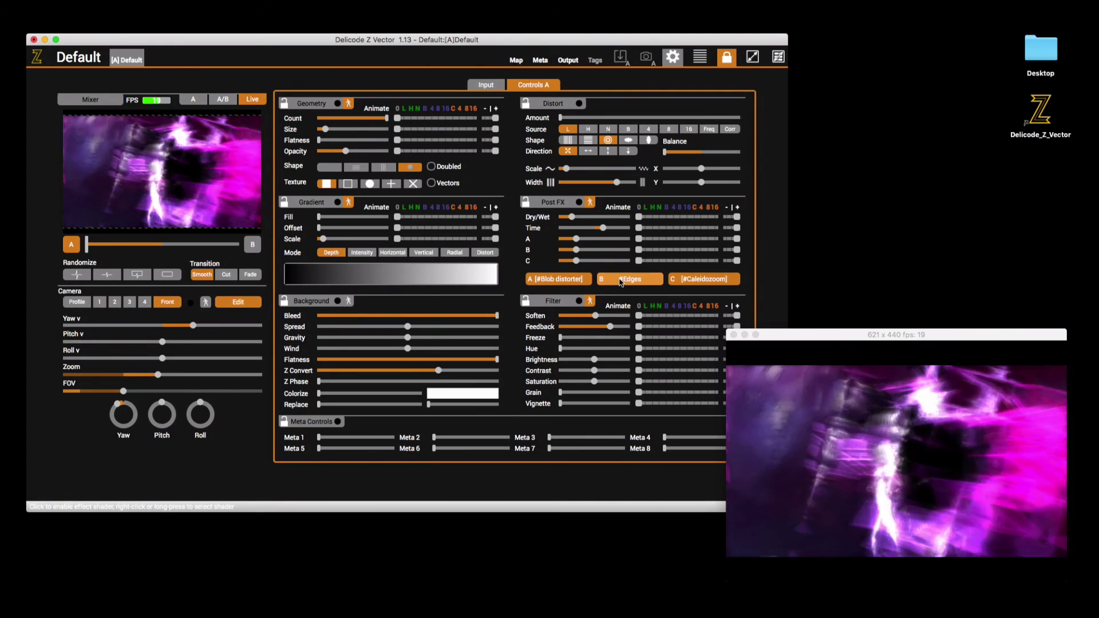
# Raise the Post FX B amount for Edges to about 88 percent and lower Filter Feedback to about 8 percent, then view the output full screen.
pyautogui.click(620, 281)
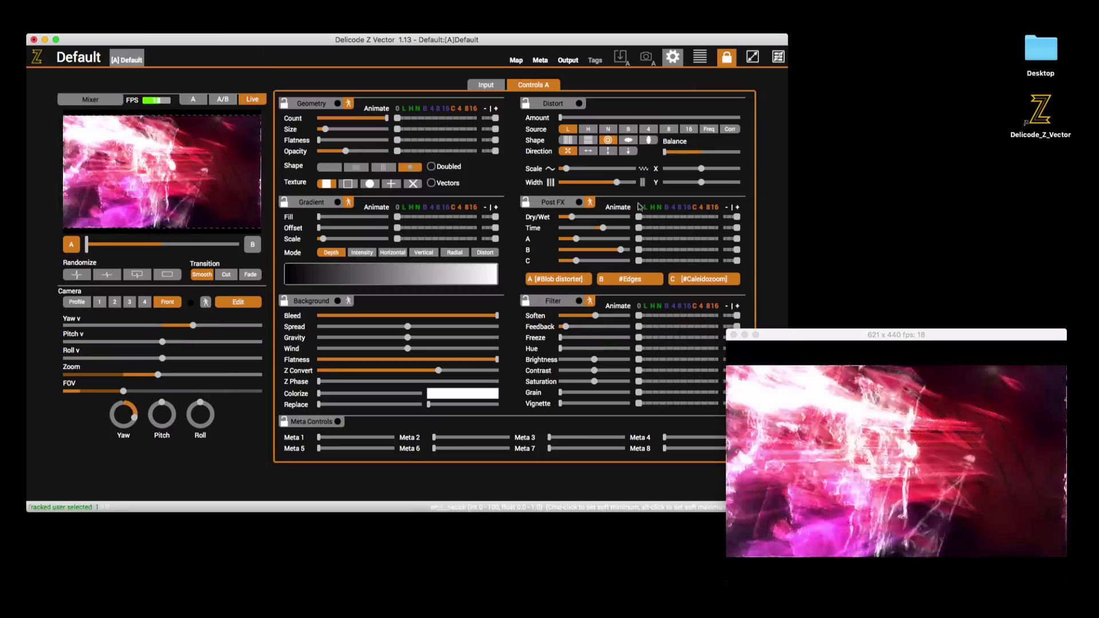
pyautogui.click(752, 56)
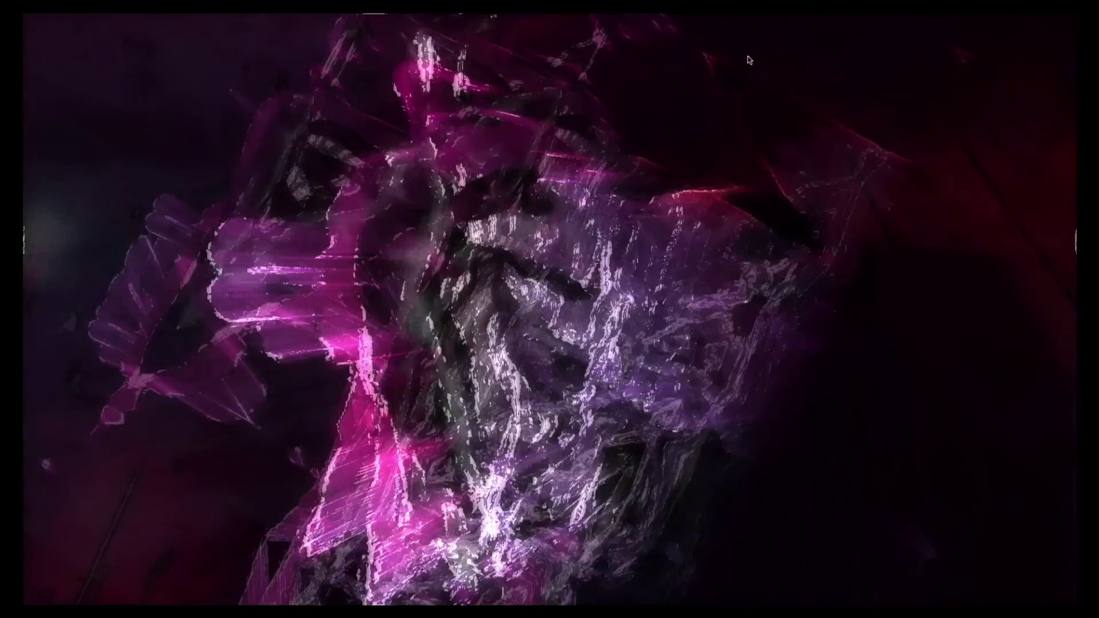
pyautogui.click(748, 57)
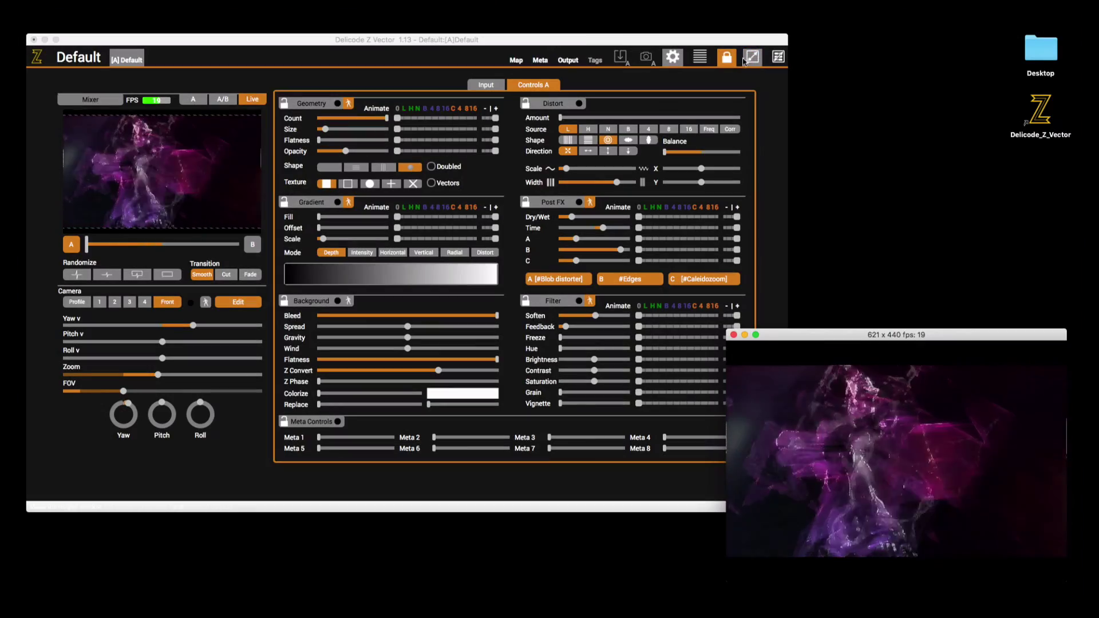
# Reduce the Filter's Soften to zero and raise the Distort Amount to about 50 percent, and check the output full screen.
pyautogui.moveTo(595, 316); pyautogui.dragTo(585, 317)
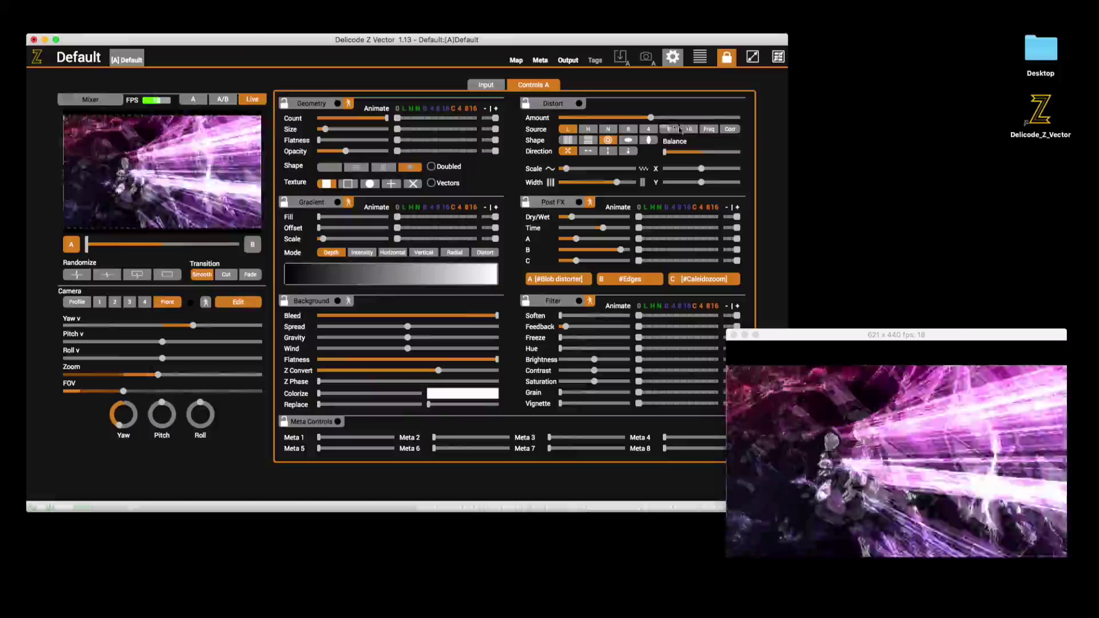
pyautogui.click(752, 56)
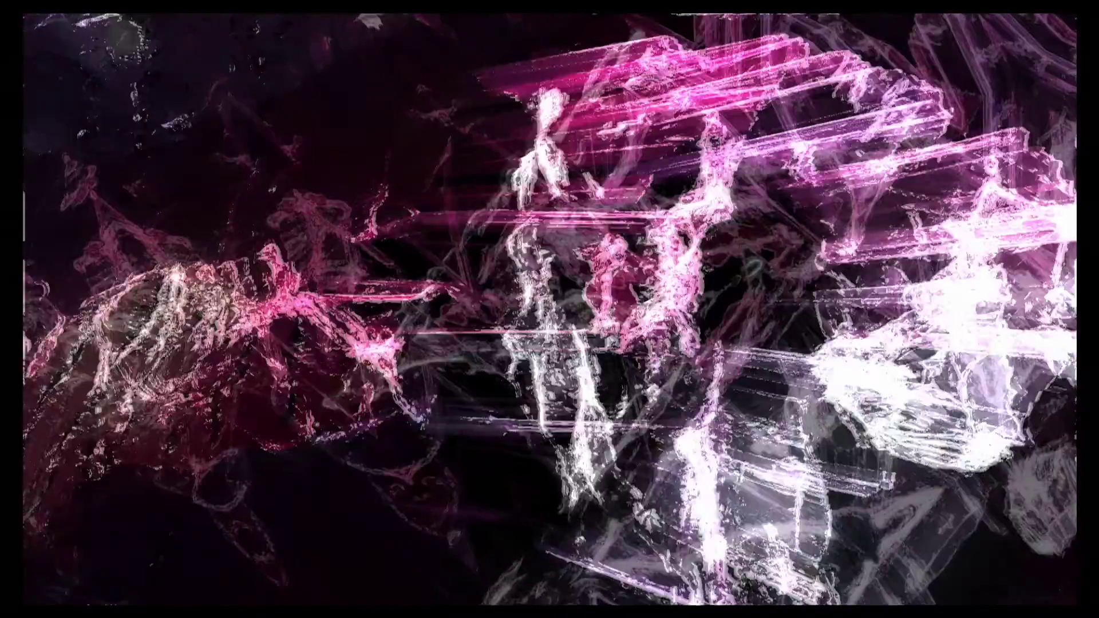
pyautogui.press('Escape')
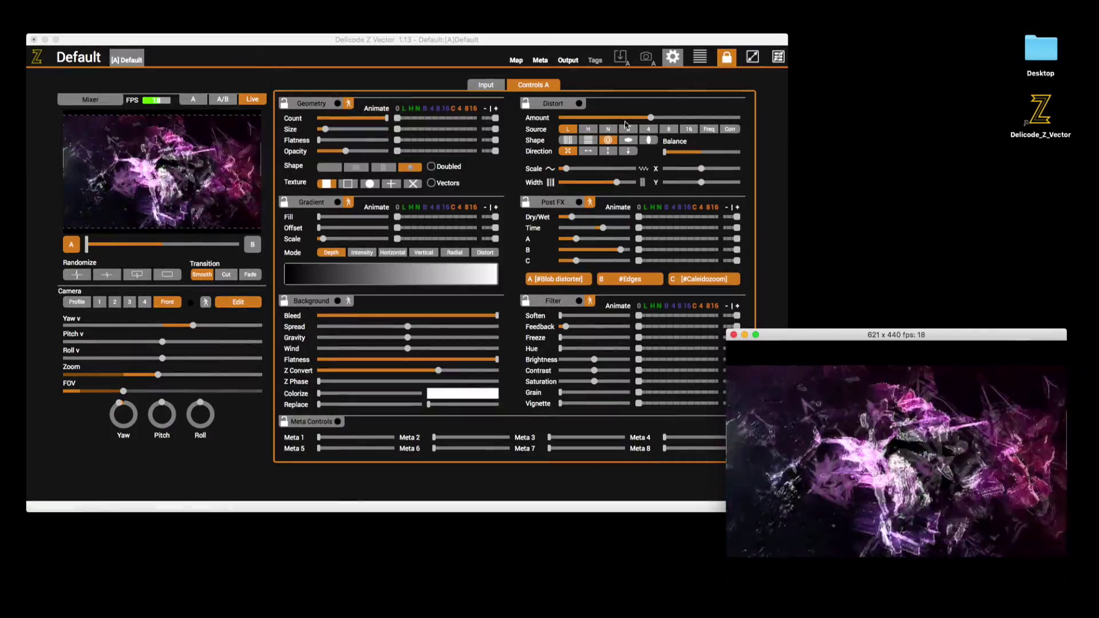
# Close the camera editing controls and fade the output to black.
pyautogui.click(241, 302)
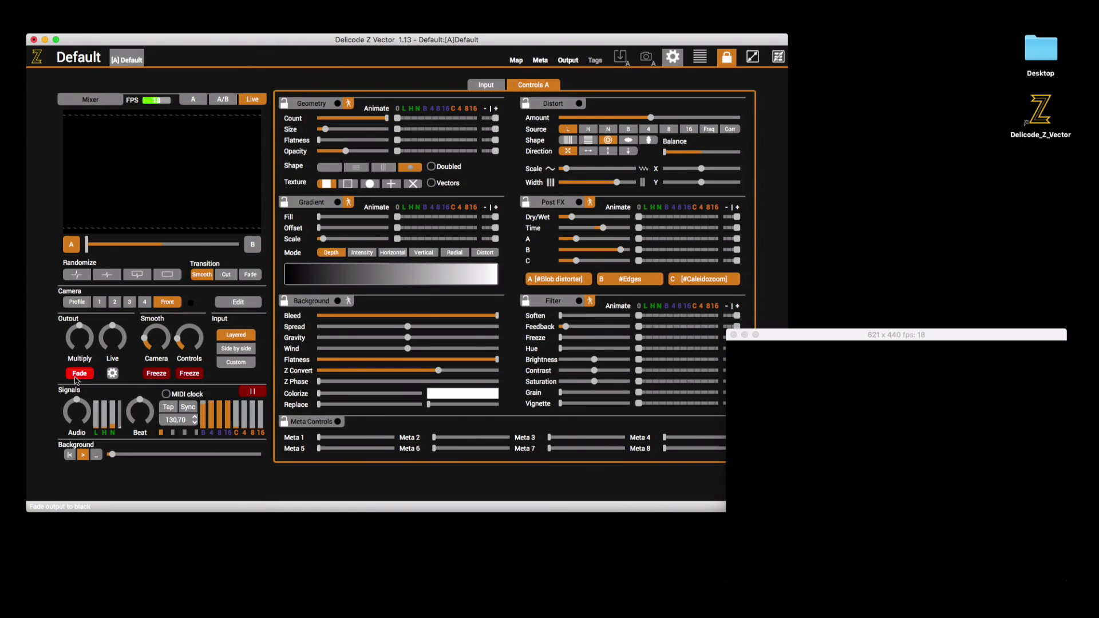
pyautogui.click(76, 378)
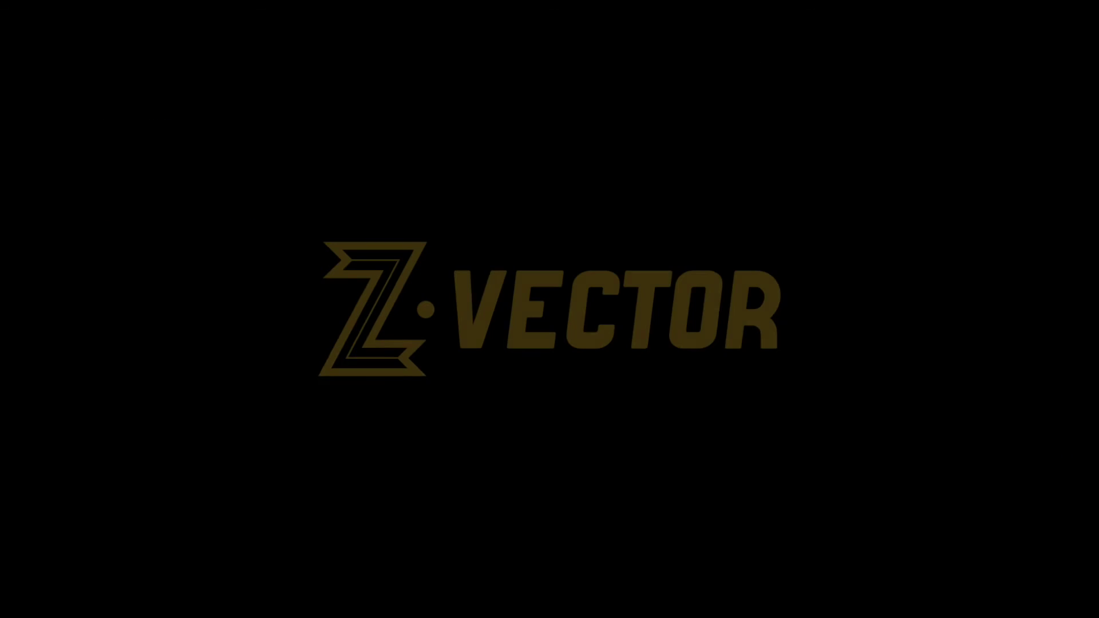